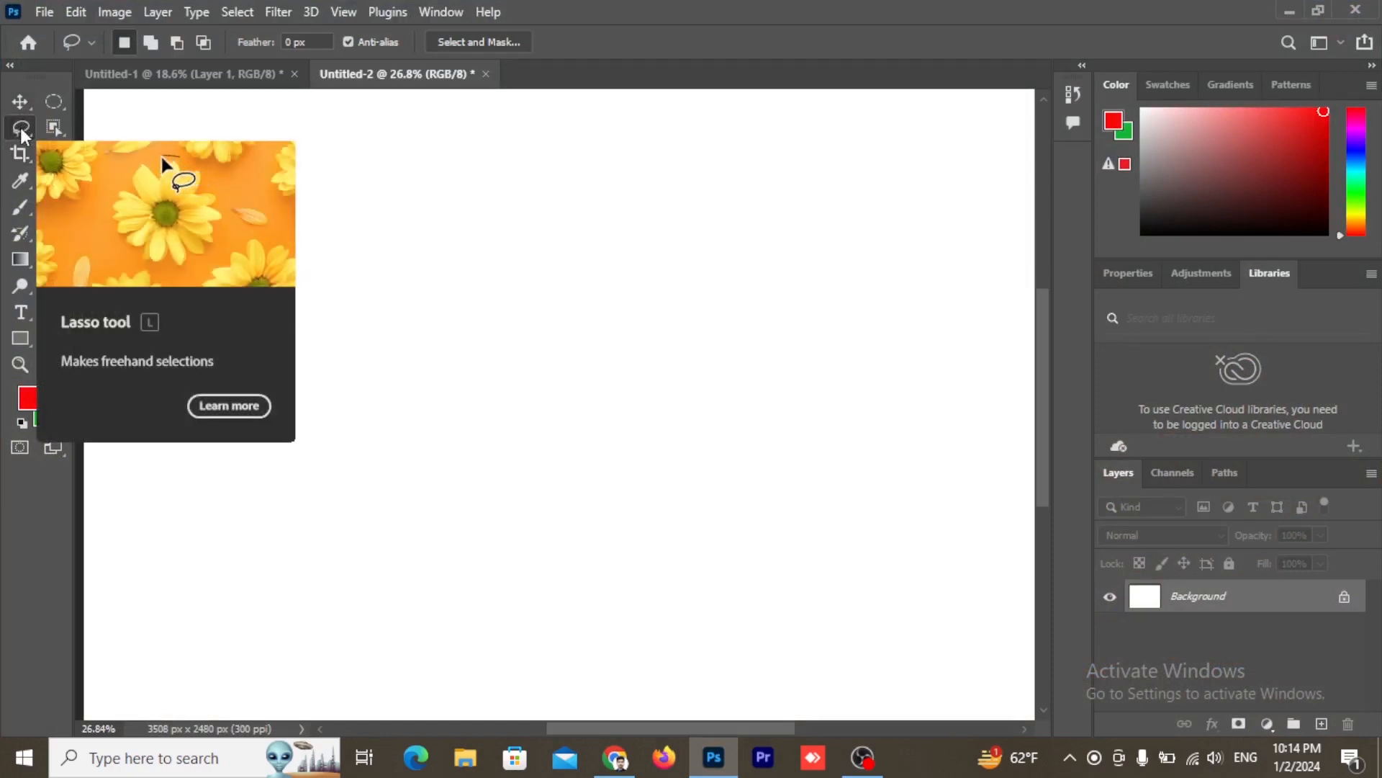
left_click(20, 126)
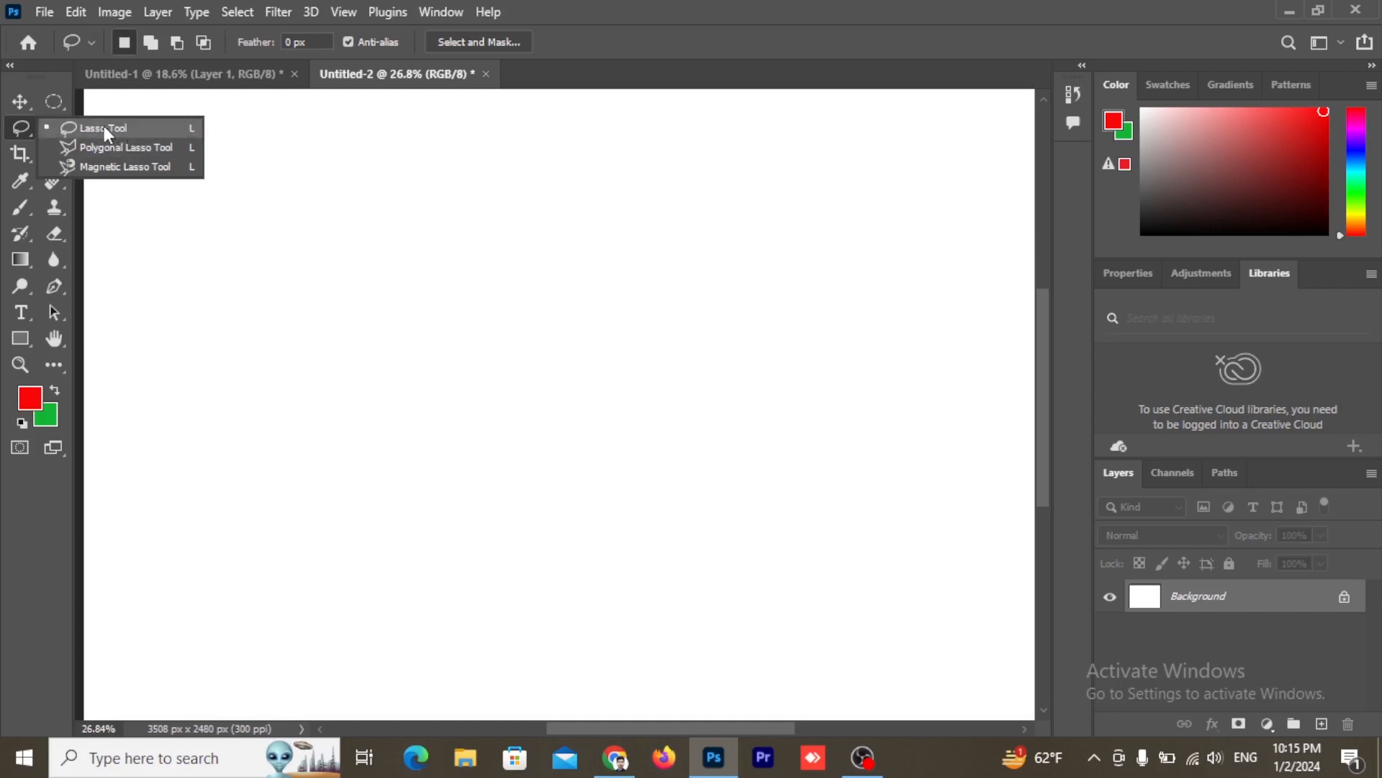
left_click(247, 122)
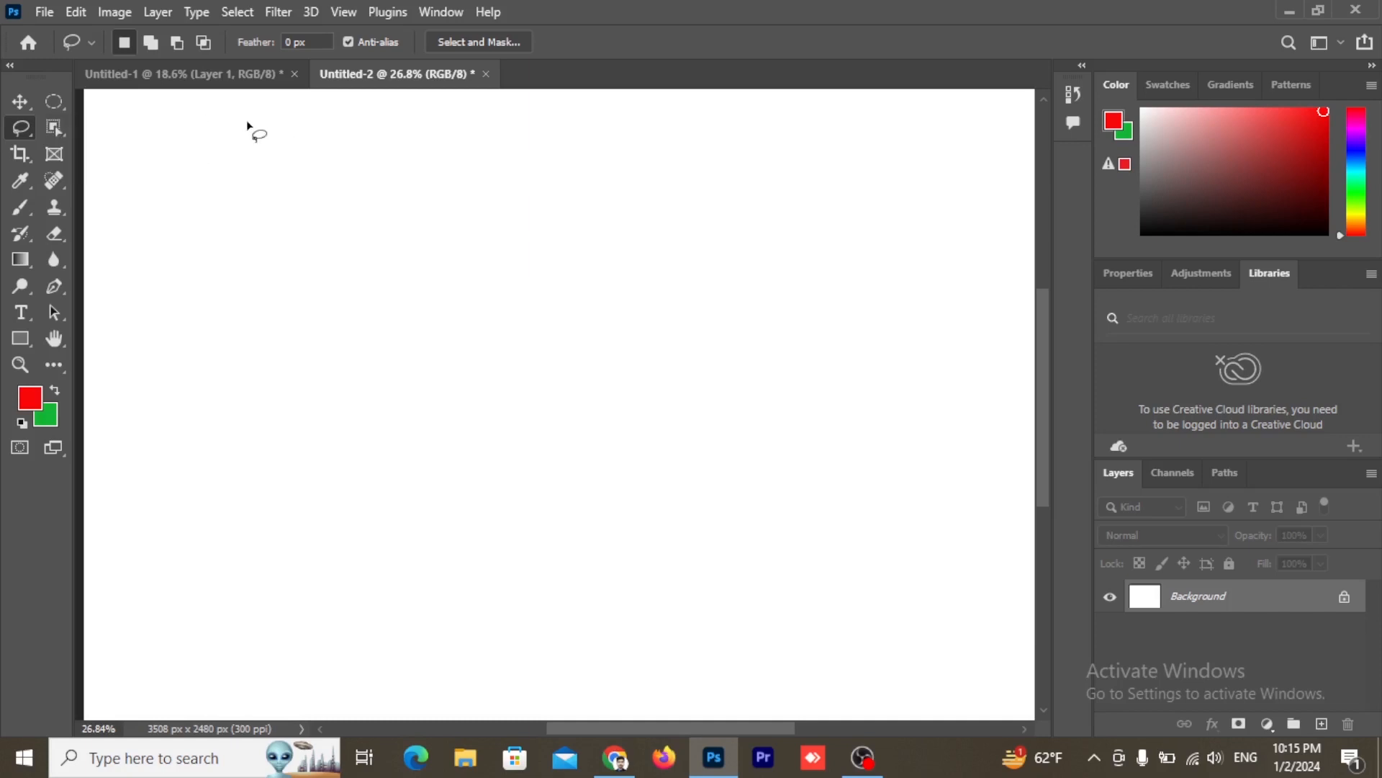
left_click(17, 131)
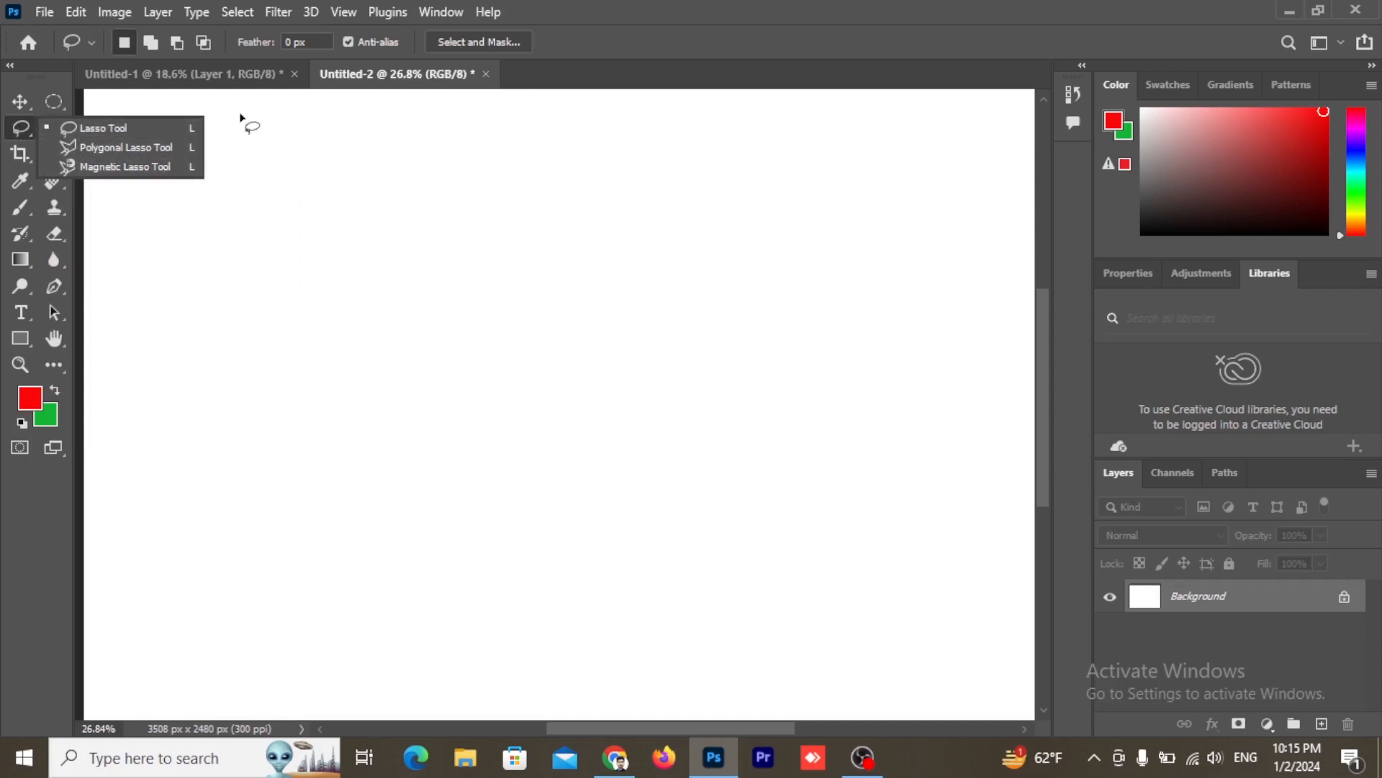
left_click(316, 128)
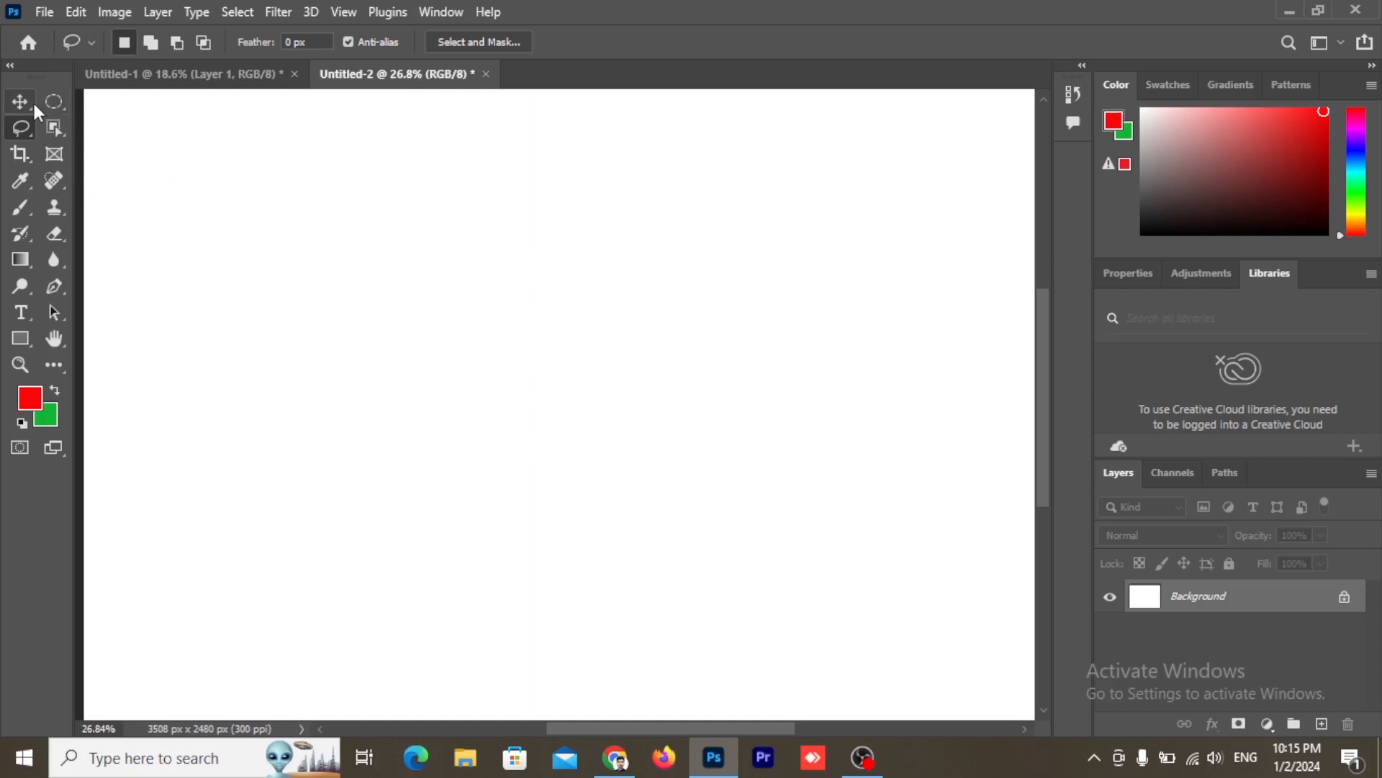
left_click(32, 101)
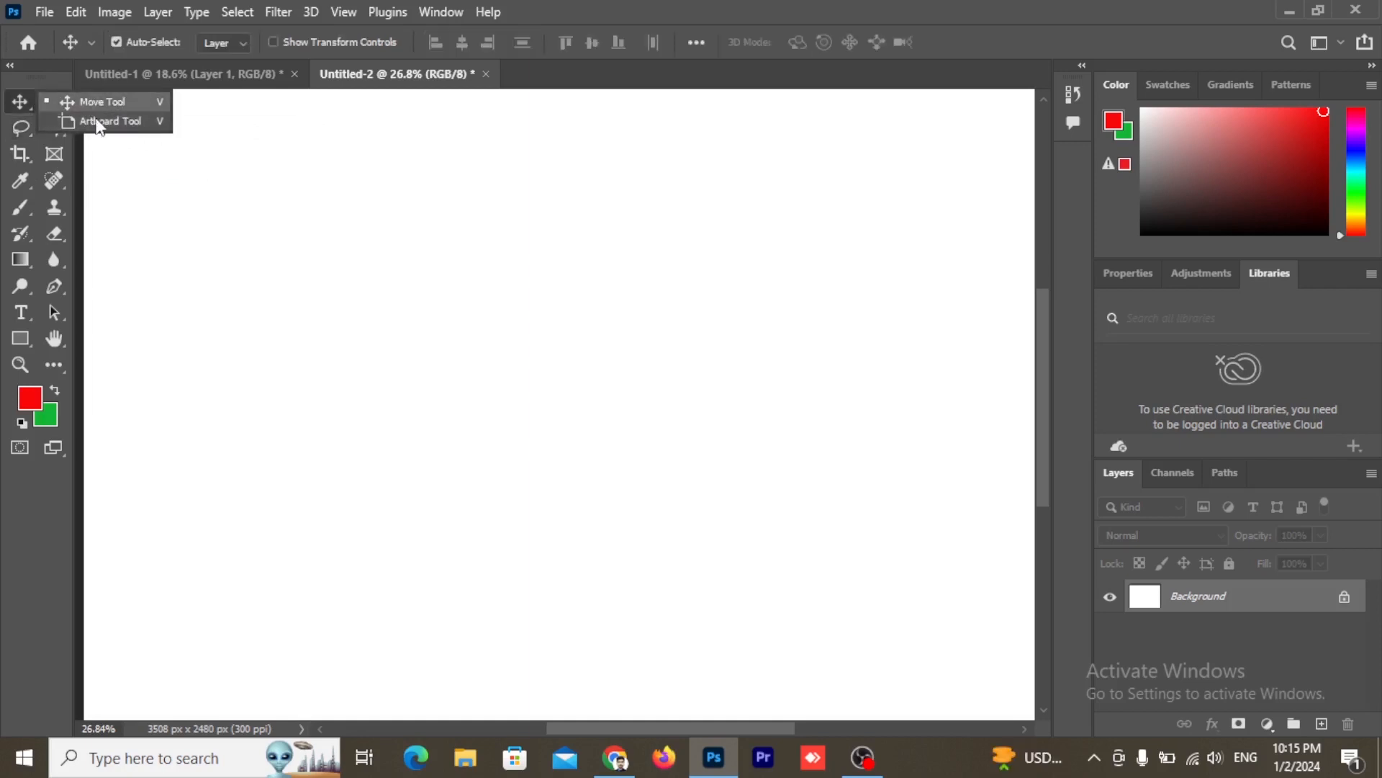
left_click(62, 98)
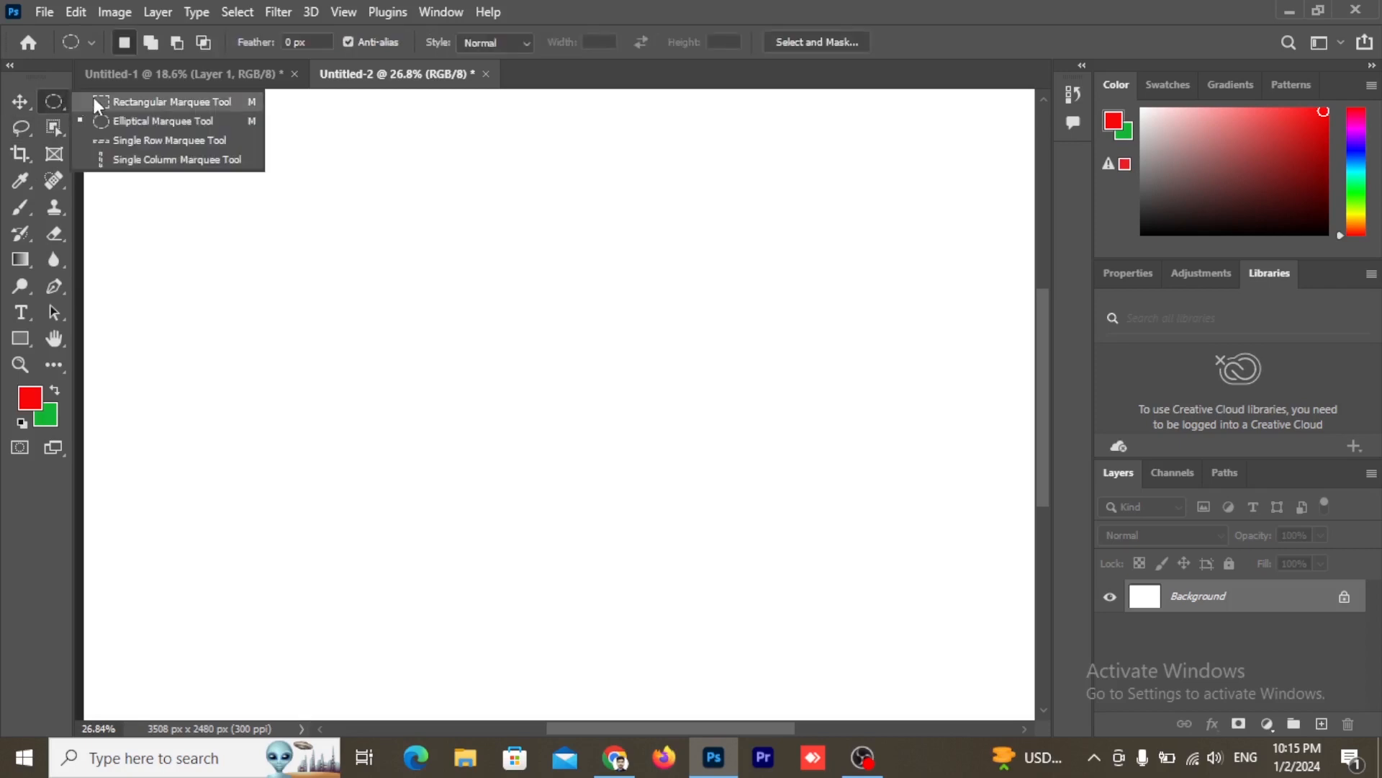
left_click(175, 252)
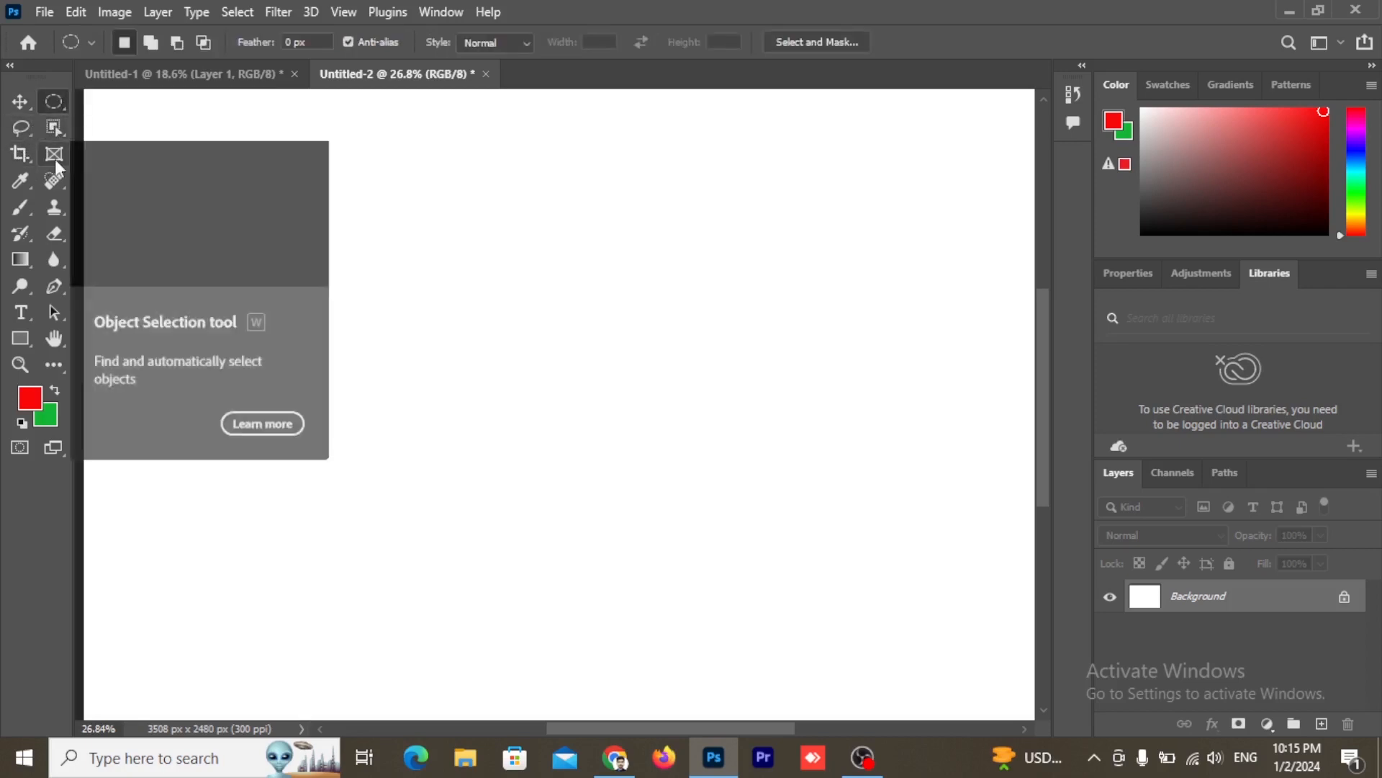
left_click(24, 151)
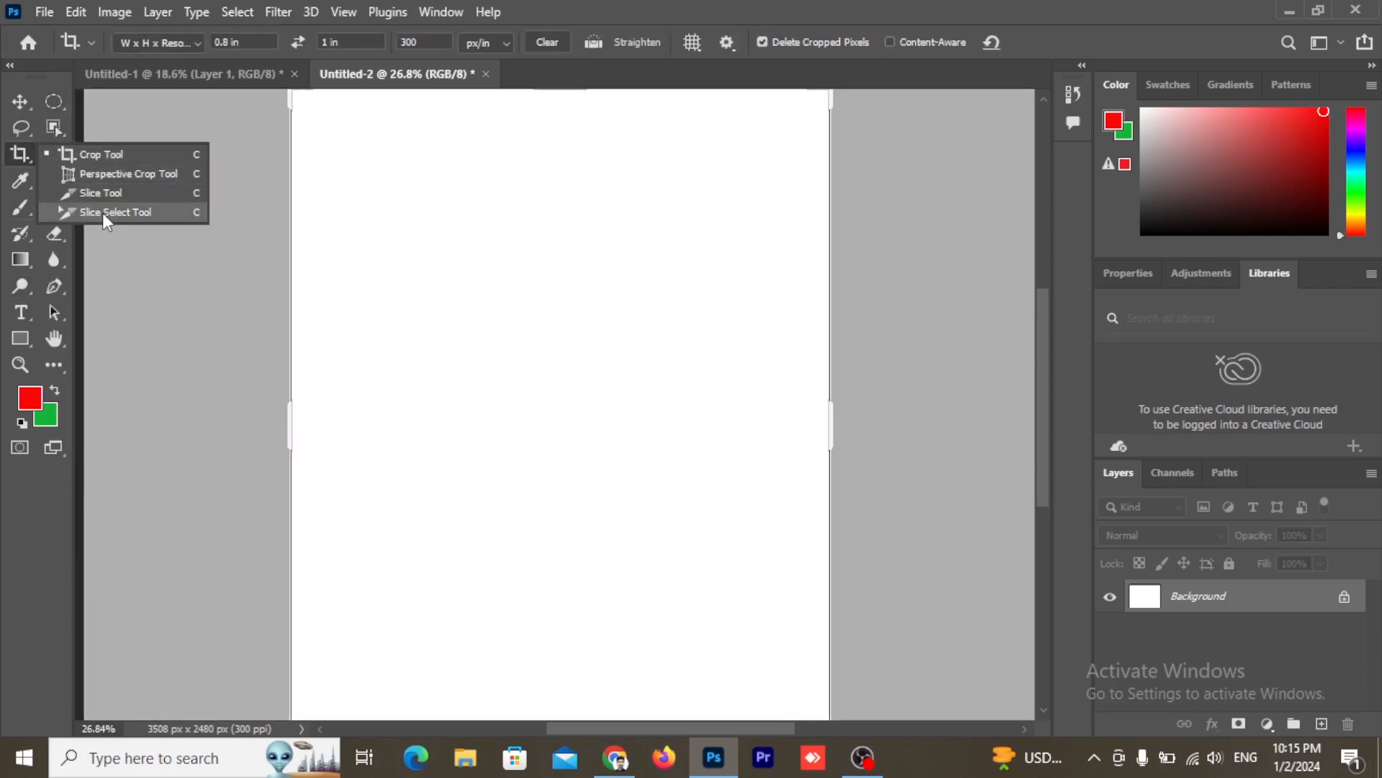
Try a small freehand selection on the blank canvas with the Lasso tool, and deselect it
left_click(23, 124)
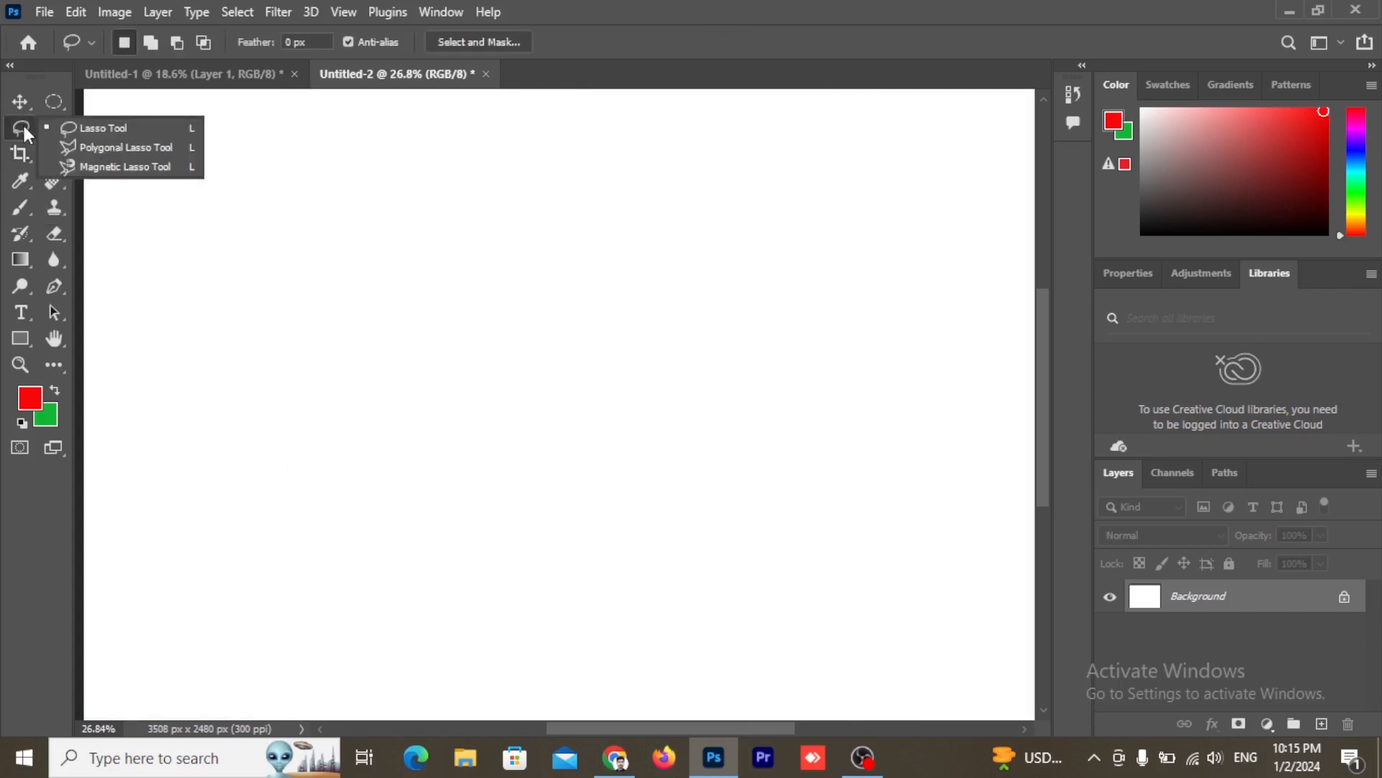
left_click(102, 129)
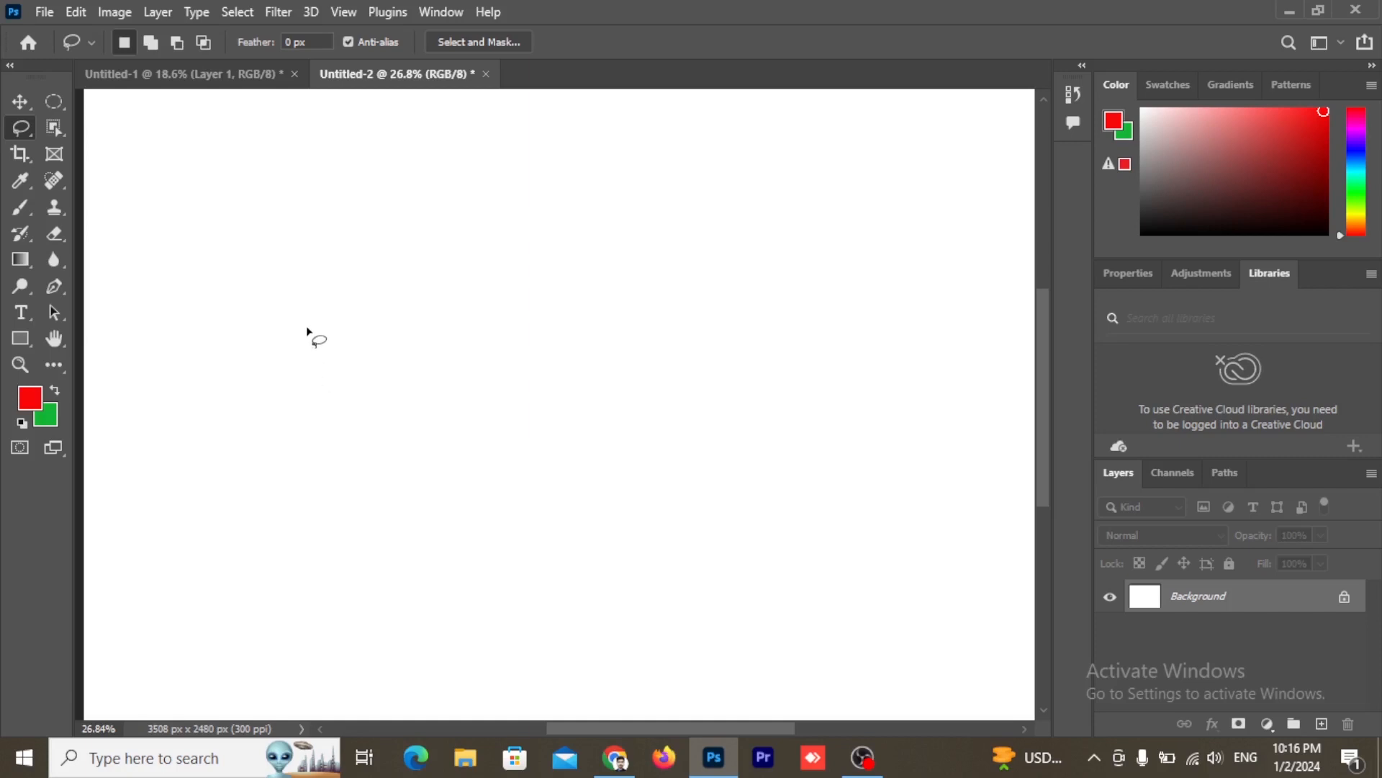
mouse_move(254, 344)
left_mouse_down()
mouse_move(280, 238)
mouse_move(460, 237)
mouse_move(483, 355)
mouse_move(406, 317)
mouse_move(506, 381)
mouse_move(539, 473)
mouse_move(741, 302)
mouse_move(748, 552)
mouse_move(501, 506)
mouse_move(334, 453)
mouse_move(173, 453)
mouse_move(208, 293)
mouse_move(257, 344)
left_mouse_up()
key("ctrl+d")
scroll(432, 351, "down", 1)
scroll(382, 373, "up", 1)
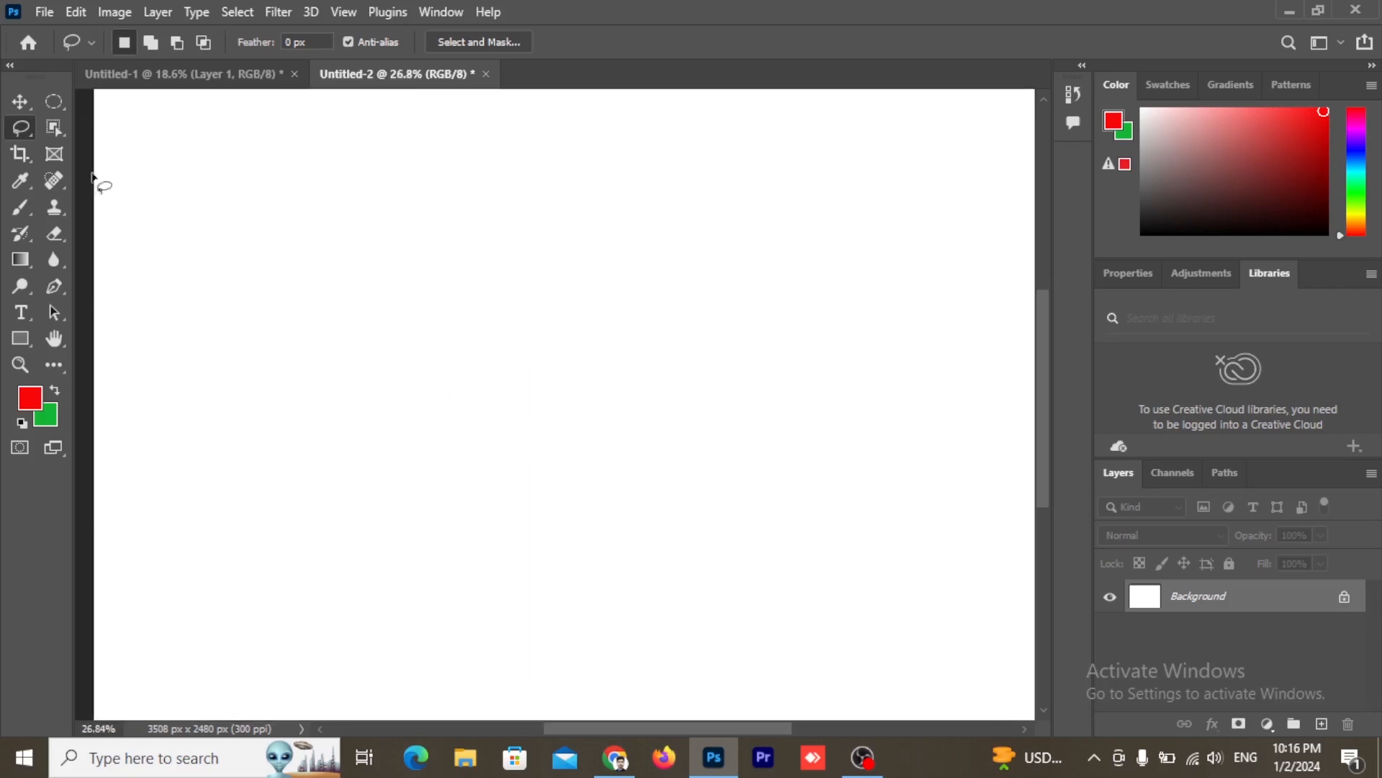
Draw a freehand Lasso selection of a bird's body with a long curved neck and beak in the canvas's upper-left area
mouse_move(230, 338)
left_mouse_down()
mouse_move(336, 254)
mouse_move(347, 317)
mouse_move(316, 371)
mouse_move(244, 360)
mouse_move(219, 245)
mouse_move(278, 205)
mouse_move(360, 277)
mouse_move(469, 304)
mouse_move(494, 408)
mouse_move(590, 414)
mouse_move(563, 229)
mouse_move(681, 238)
mouse_move(784, 474)
mouse_move(551, 546)
mouse_move(443, 512)
mouse_move(262, 549)
mouse_move(233, 479)
mouse_move(173, 456)
mouse_move(189, 315)
mouse_move(229, 419)
mouse_move(248, 312)
mouse_move(254, 328)
mouse_move(240, 285)
mouse_move(195, 323)
mouse_move(232, 349)
left_mouse_up()
left_click(652, 425)
mouse_move(402, 261)
left_mouse_down()
mouse_move(395, 223)
mouse_move(314, 219)
mouse_move(288, 300)
mouse_move(311, 344)
mouse_move(444, 336)
mouse_move(518, 285)
mouse_move(650, 374)
mouse_move(386, 272)
left_mouse_up()
mouse_move(325, 249)
left_mouse_down()
mouse_move(322, 183)
mouse_move(280, 193)
mouse_move(276, 246)
mouse_move(302, 283)
mouse_move(338, 291)
mouse_move(401, 233)
mouse_move(468, 224)
mouse_move(573, 252)
mouse_move(617, 291)
mouse_move(614, 320)
mouse_move(561, 358)
mouse_move(315, 394)
mouse_move(244, 305)
mouse_move(223, 186)
mouse_move(237, 144)
mouse_move(261, 133)
mouse_move(326, 170)
left_mouse_up()
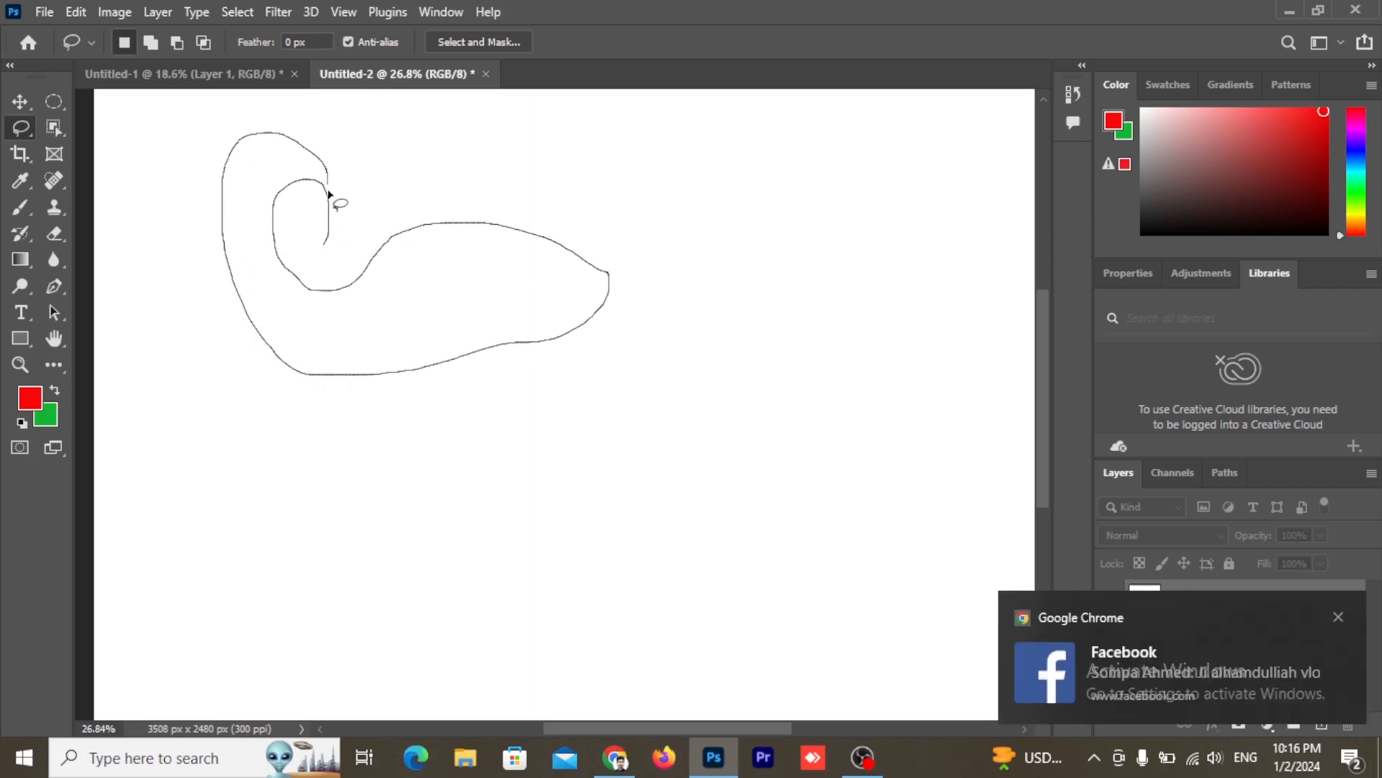
left_click_drag(334, 229, 325, 241)
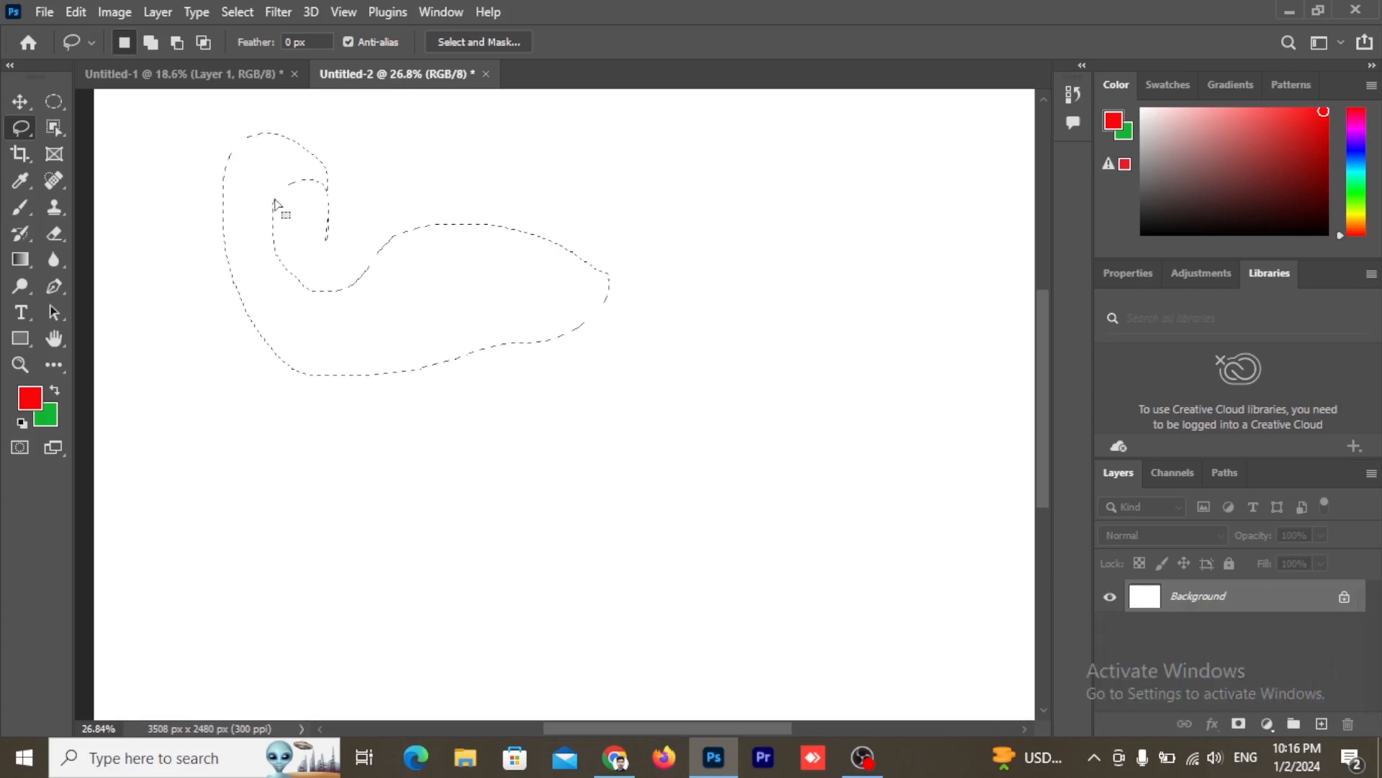
Add two freehand legs with feet beneath the bird's body, using the Lasso tool's Add to selection mode
left_click(154, 42)
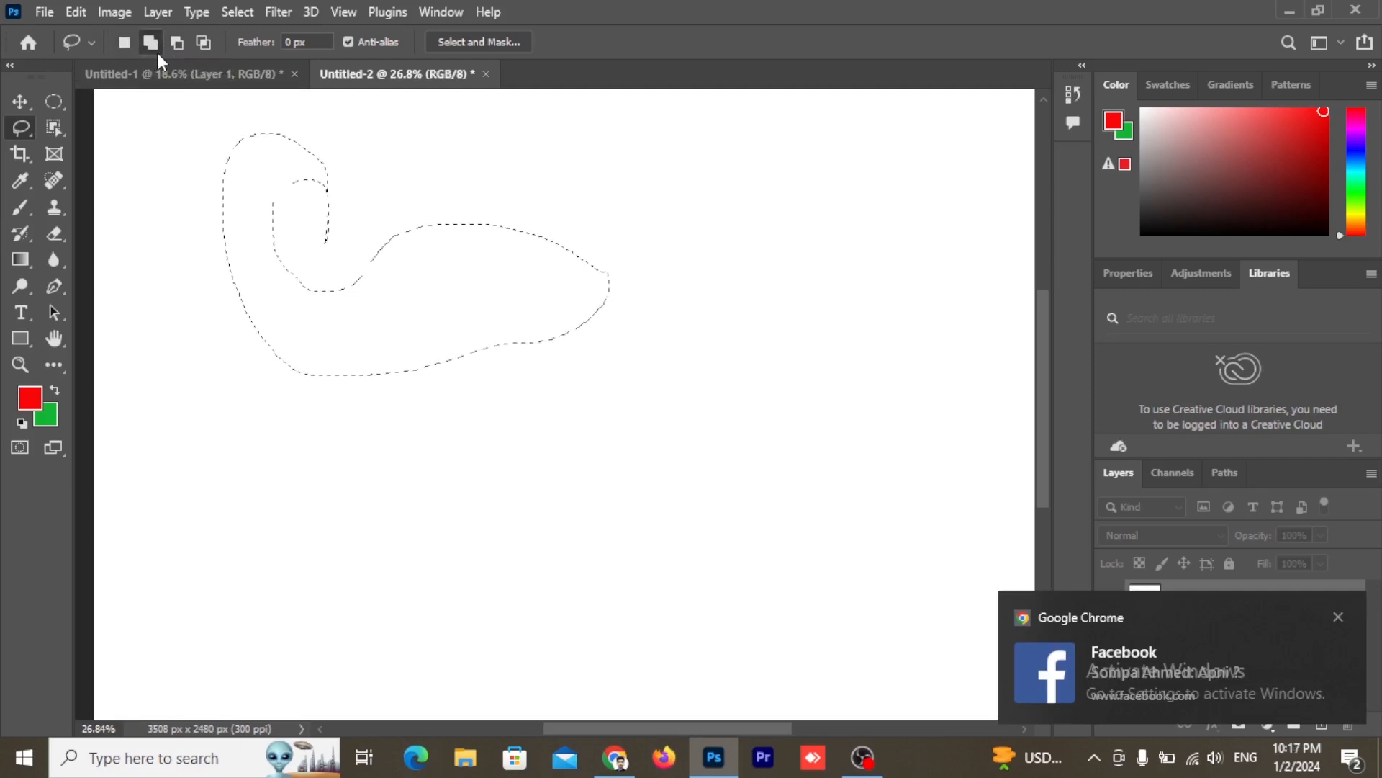
mouse_move(262, 155)
left_mouse_down()
mouse_move(257, 171)
mouse_move(274, 164)
left_mouse_up()
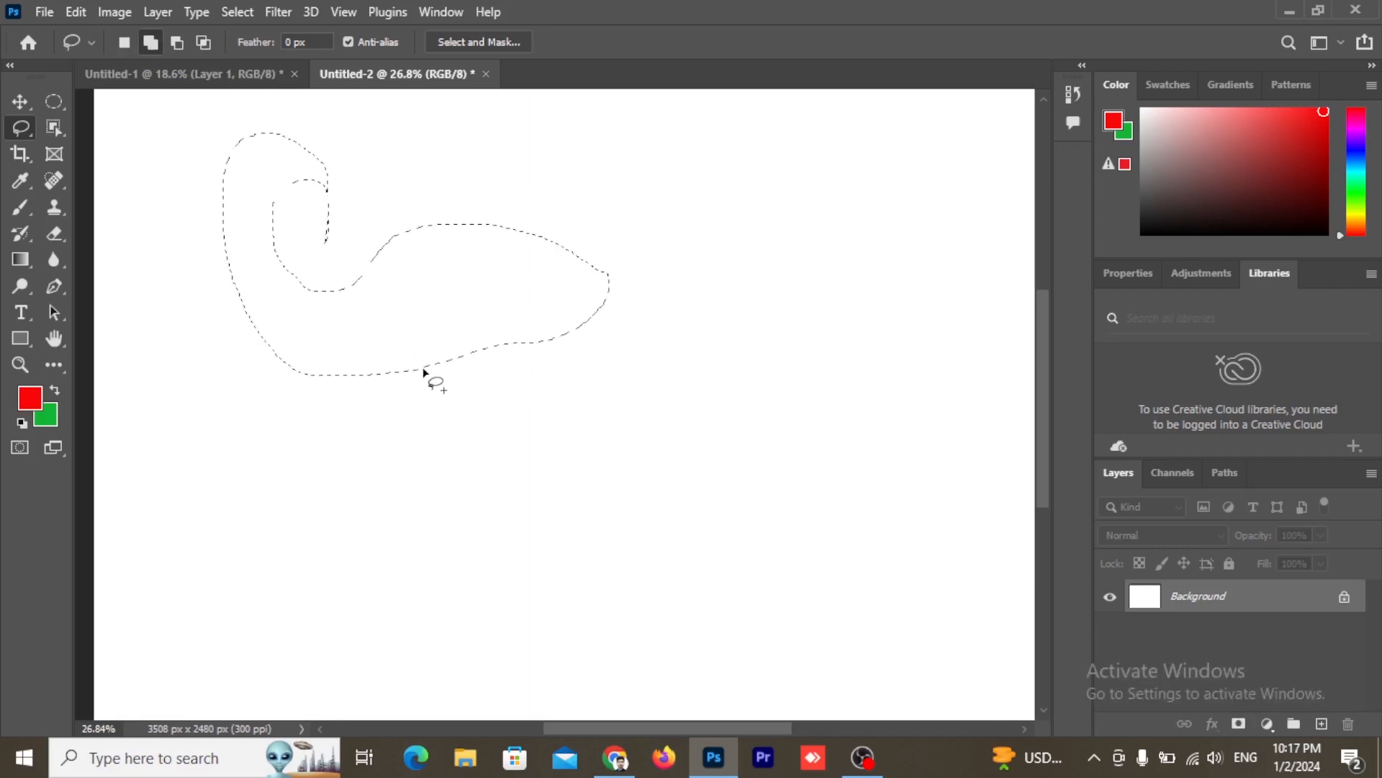
left_click_drag(421, 396, 434, 367)
left_click_drag(402, 426, 398, 413)
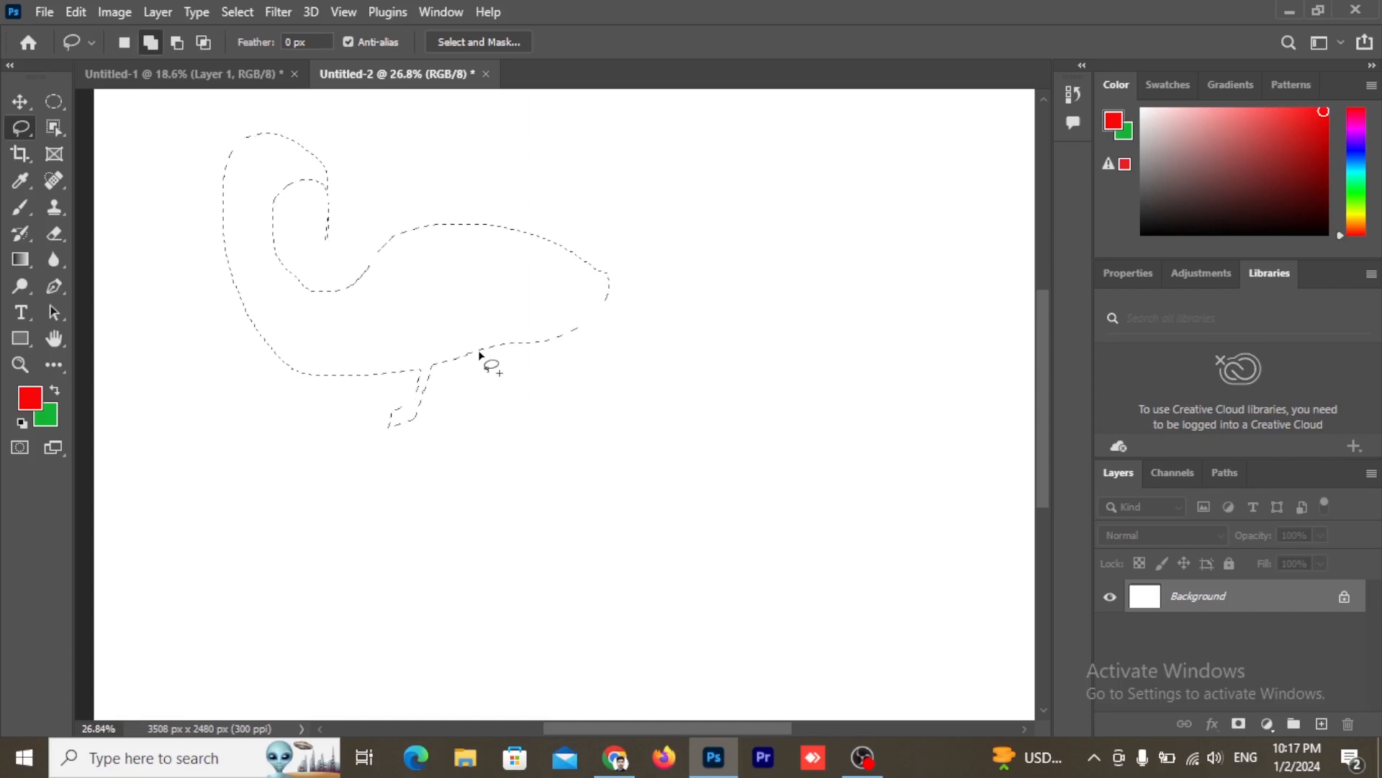
mouse_move(474, 351)
left_mouse_down()
mouse_move(465, 403)
mouse_move(437, 429)
mouse_move(473, 408)
mouse_move(485, 352)
left_mouse_up()
scroll(301, 289, "up", 2)
scroll(301, 289, "up", 3)
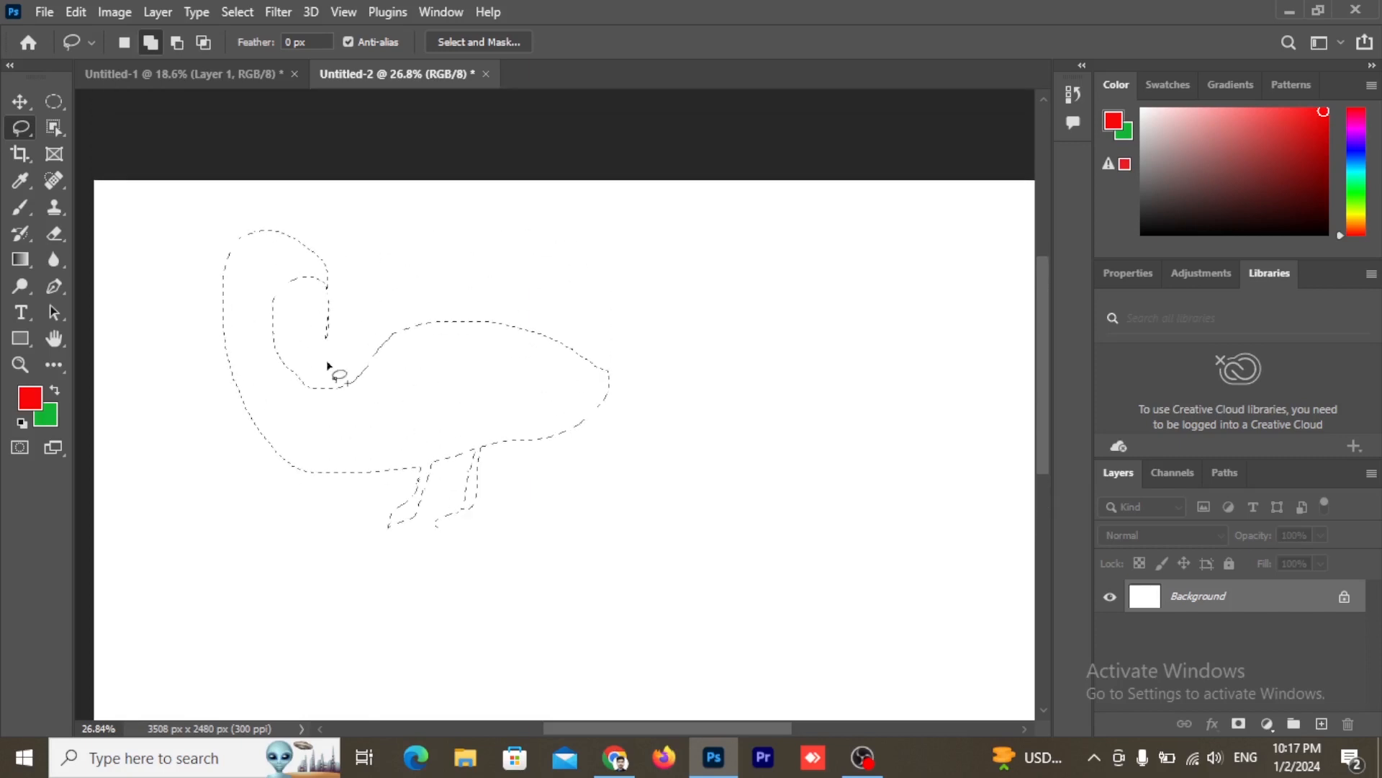
Fill the bird-shaped selection with the green background color and deselect it
left_click(20, 101)
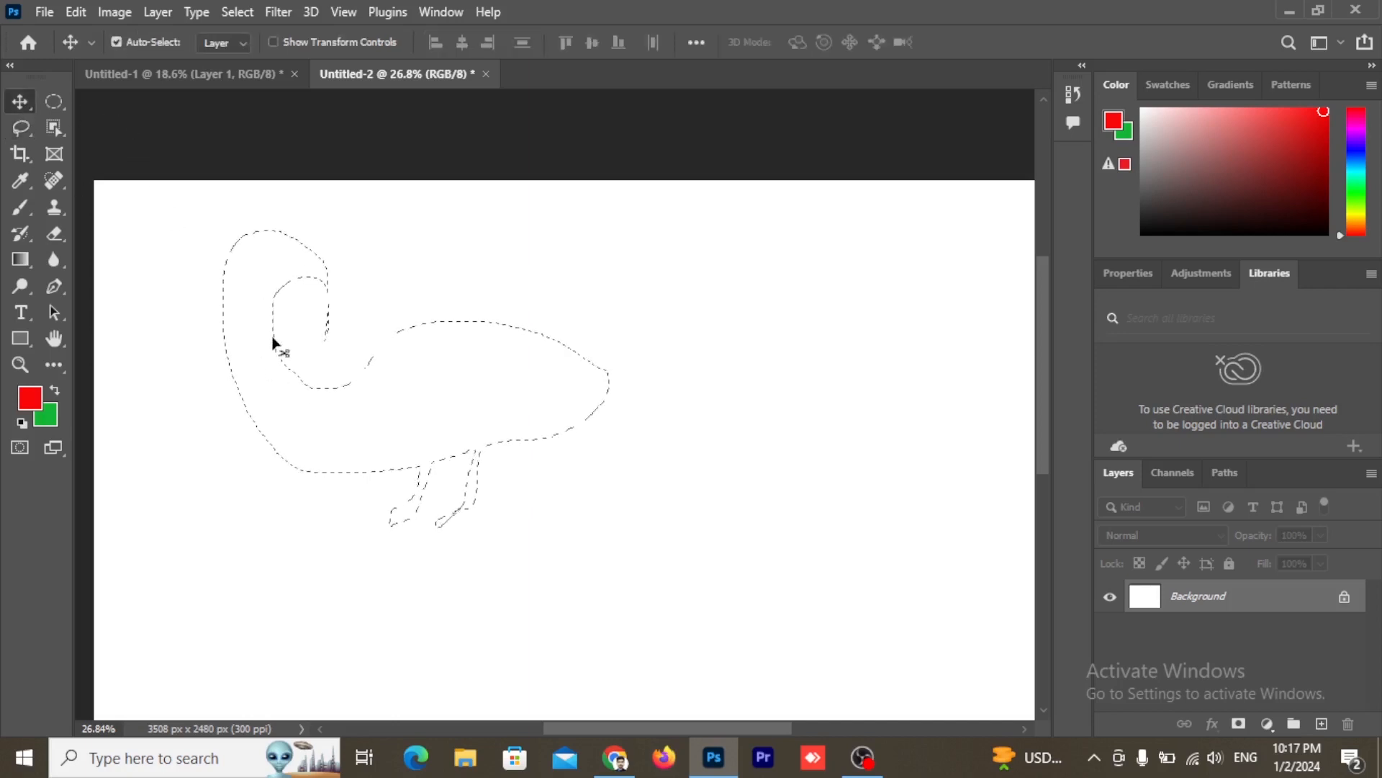
mouse_move(306, 389)
left_mouse_down()
mouse_move(305, 518)
mouse_move(481, 611)
mouse_move(745, 544)
mouse_move(749, 443)
mouse_move(702, 460)
mouse_move(670, 394)
mouse_move(284, 338)
mouse_move(321, 400)
mouse_move(309, 387)
left_mouse_up()
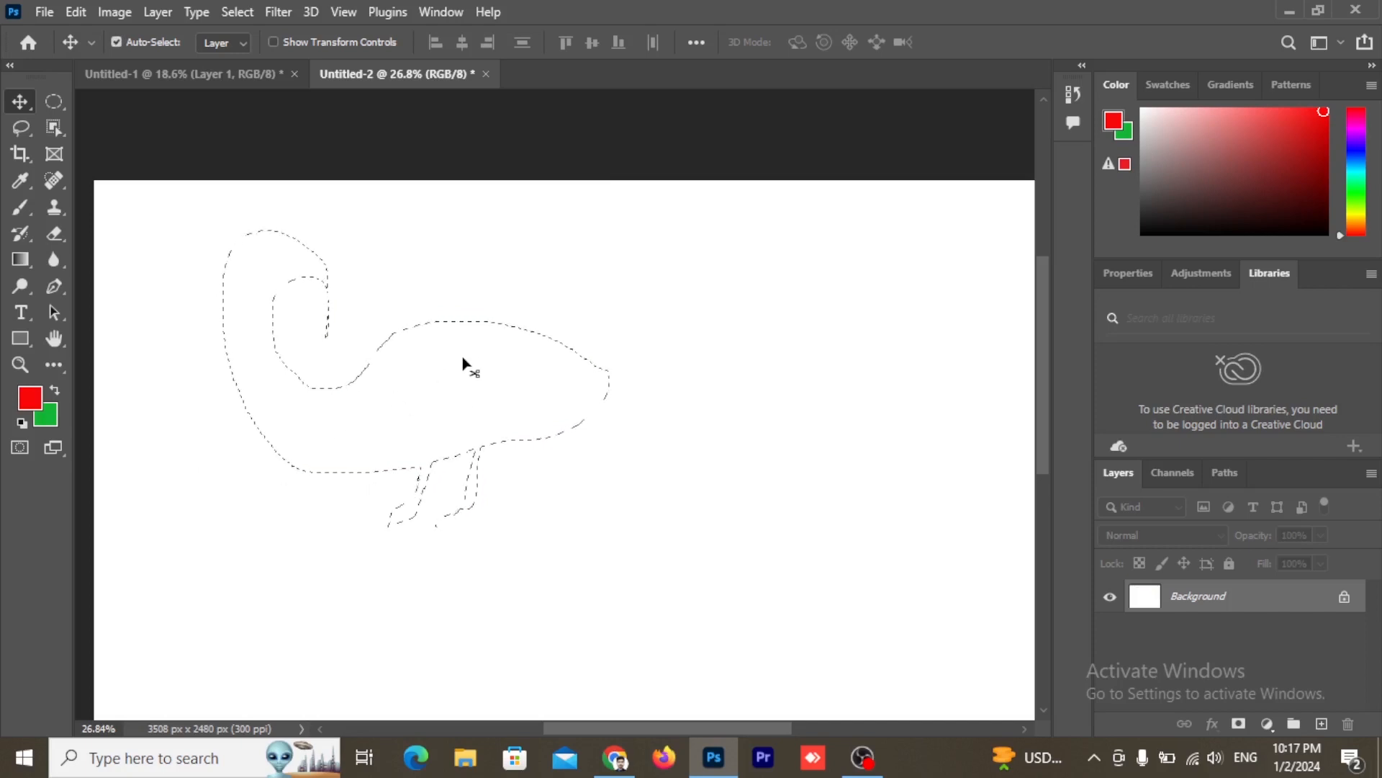
key("ctrl+BackSpace")
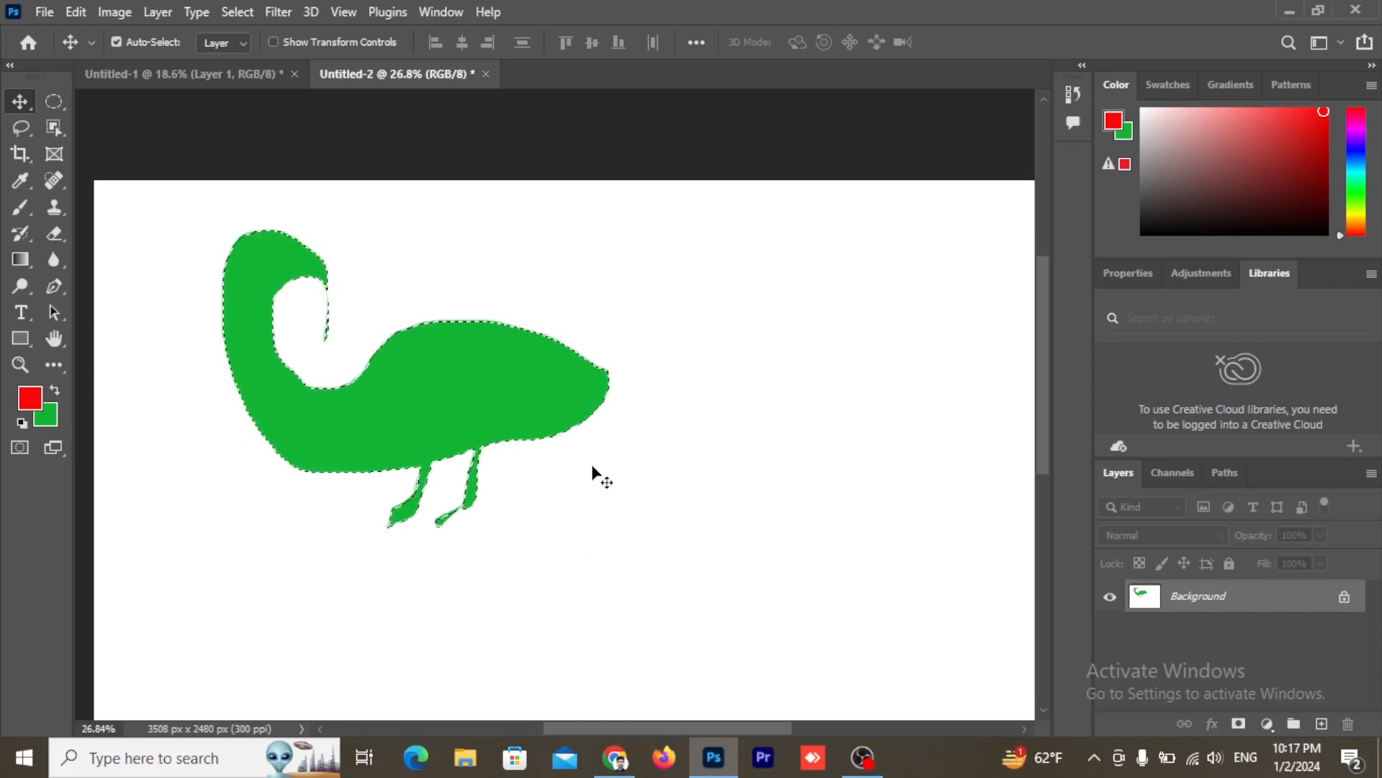
key("ctrl")
key("ctrl+d")
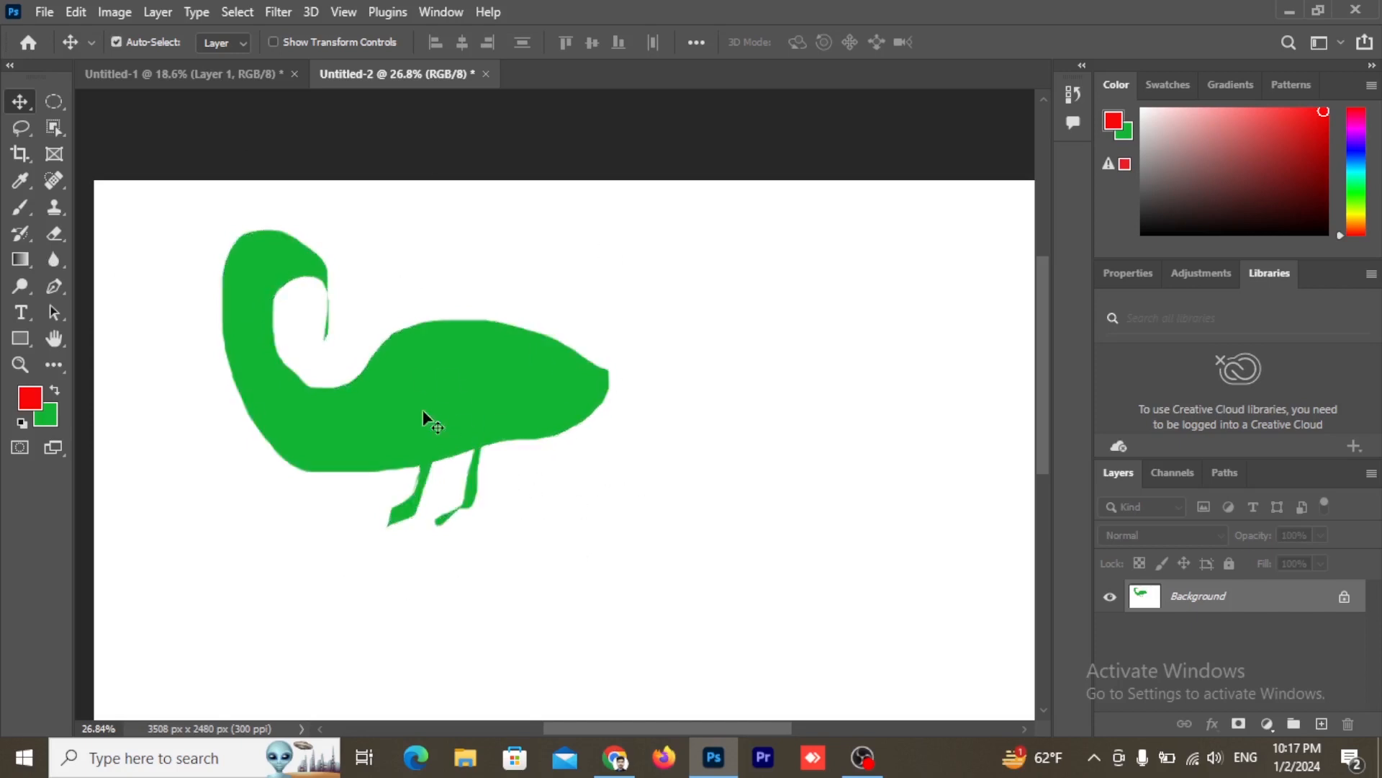
Lasso a round shape beside the bird and an irregular pointed shape below, fill both with the green background color, and deselect
scroll(594, 446, "down", 2)
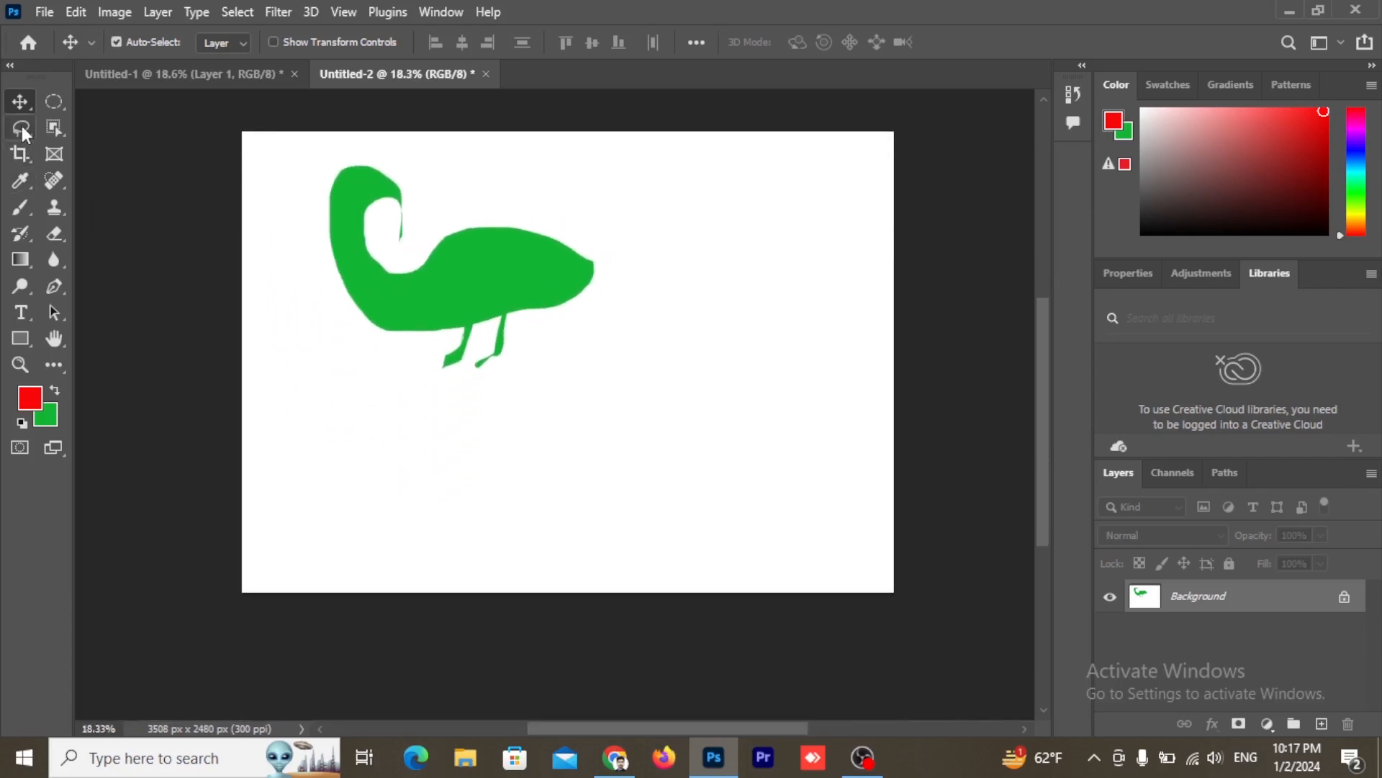
left_click(22, 125)
mouse_move(689, 239)
left_mouse_down()
mouse_move(673, 318)
mouse_move(790, 327)
mouse_move(734, 223)
mouse_move(675, 274)
left_mouse_up()
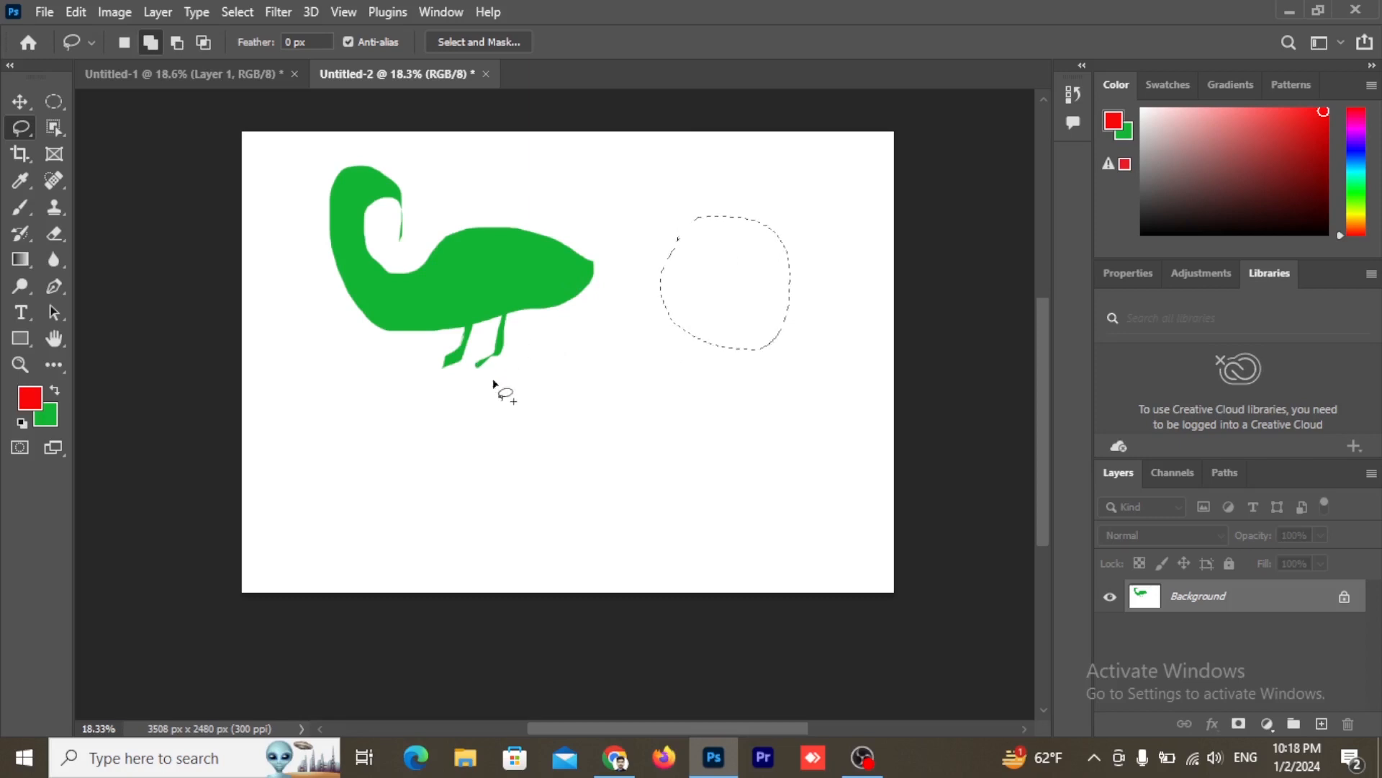
mouse_move(497, 376)
left_mouse_down()
mouse_move(534, 314)
mouse_move(642, 332)
mouse_move(649, 404)
mouse_move(761, 373)
mouse_move(455, 510)
mouse_move(515, 410)
mouse_move(504, 374)
left_mouse_up()
key("ctrl+BackSpace")
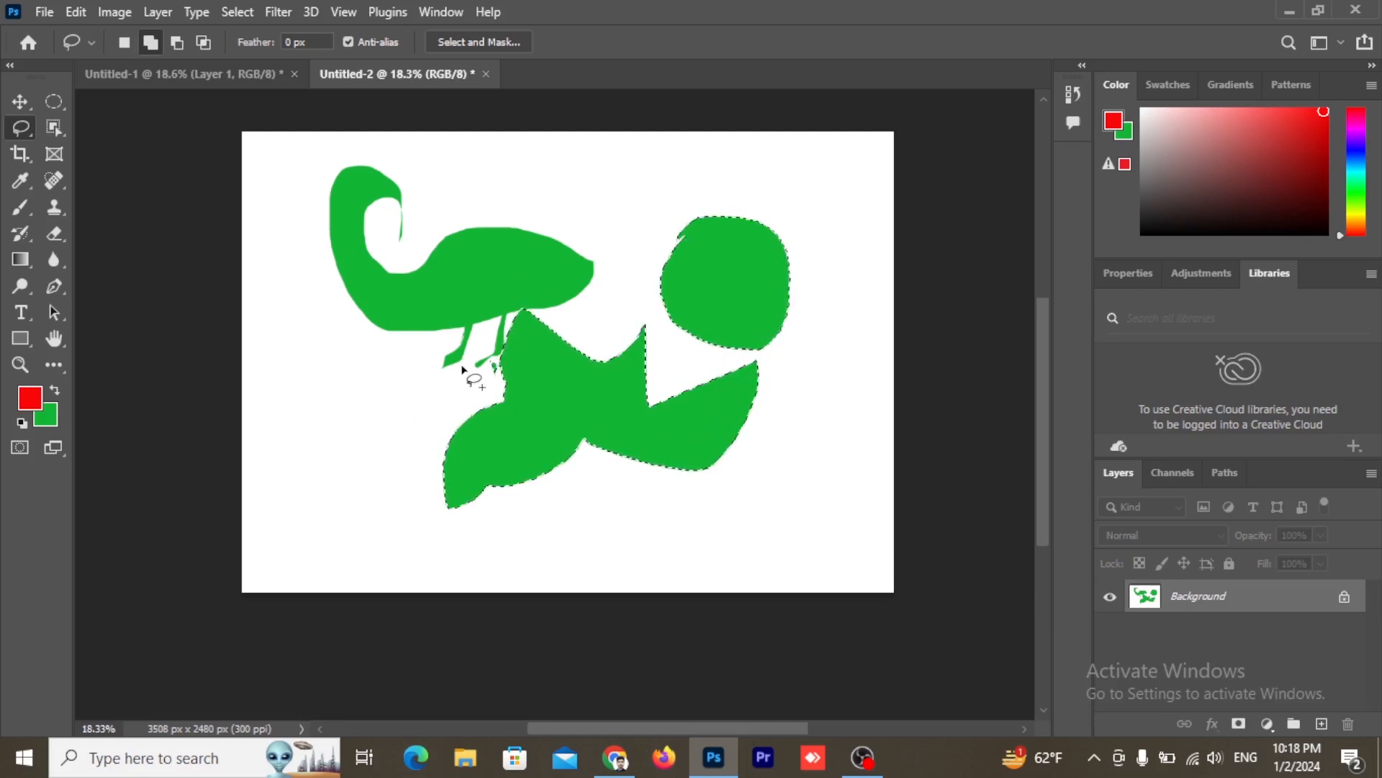
left_click(436, 243)
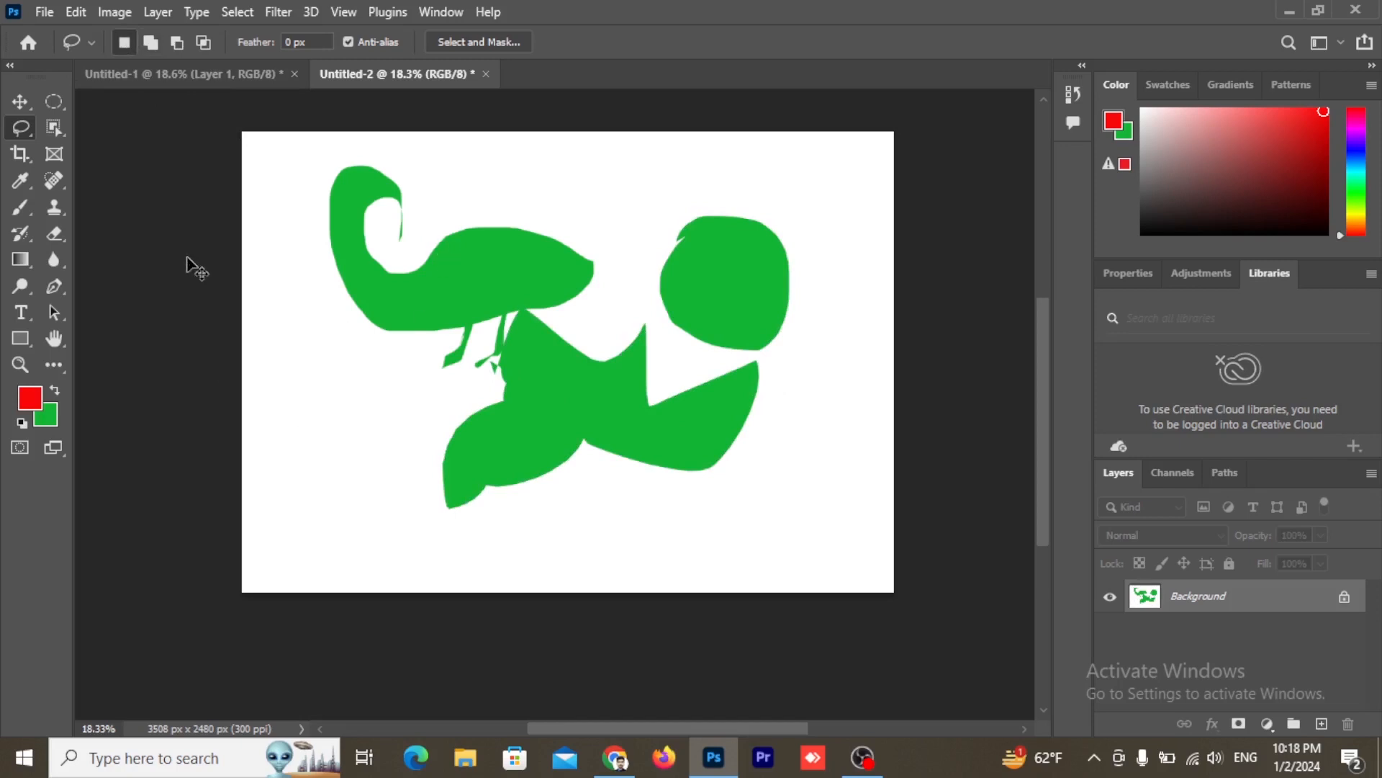
Undo the green fills and recent Lasso selections, and clear the remaining bird selection to return to a blank canvas
key("ctrl+z")
key("ctrl+z")
key("ctrl+z")
key("ctrl+z")
key("ctrl+z")
key("ctrl+z")
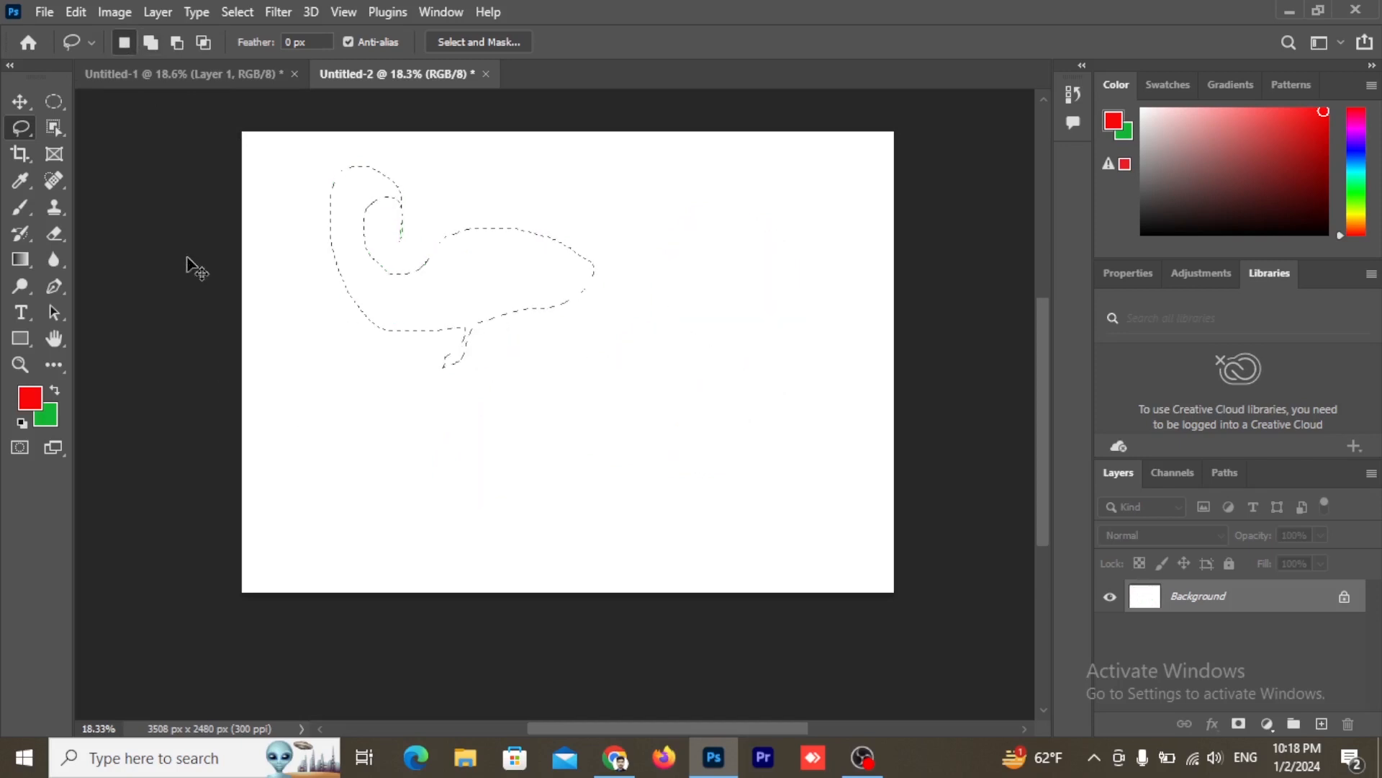
key("ctrl+d")
Draw a closed, straight-sided, spiral-like selection with many corners across the middle of the canvas using the Polygonal Lasso tool
right_click(23, 127)
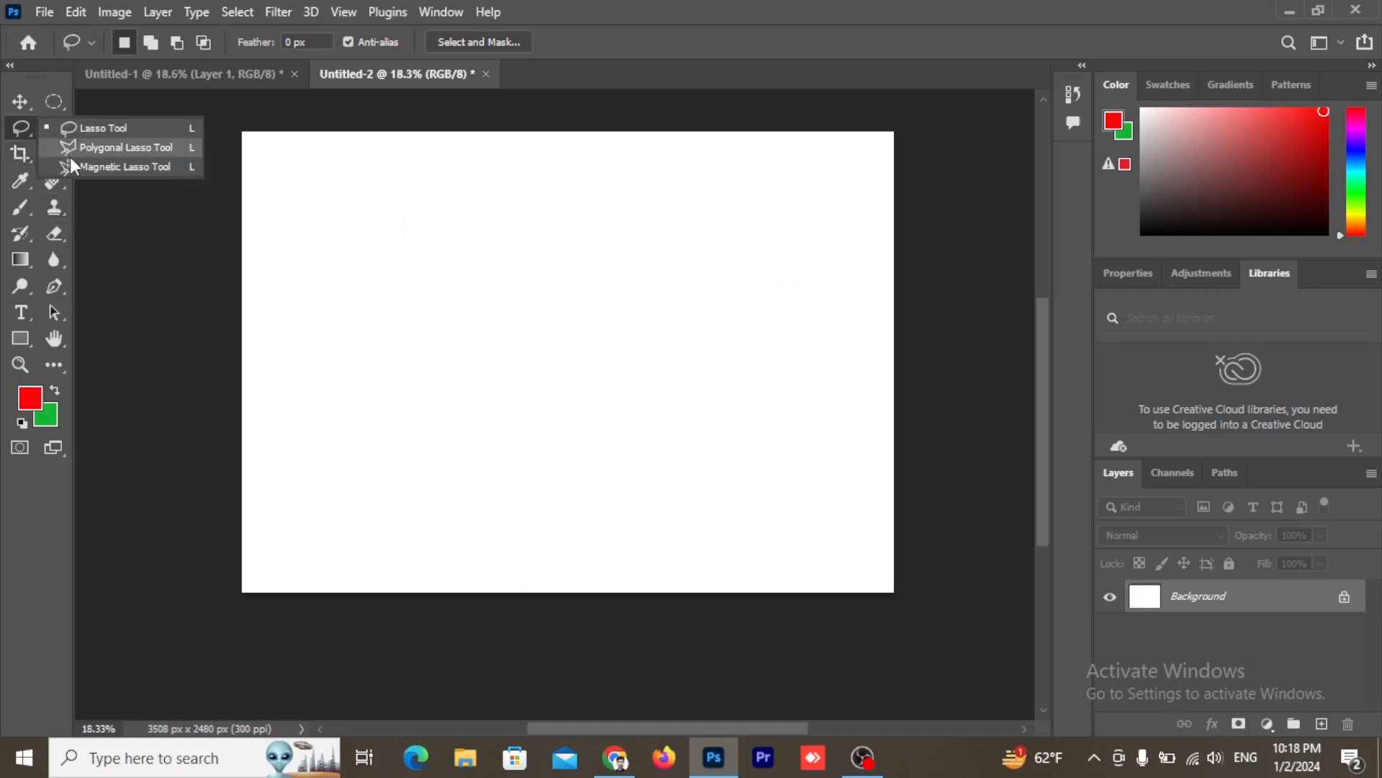
left_click(114, 149)
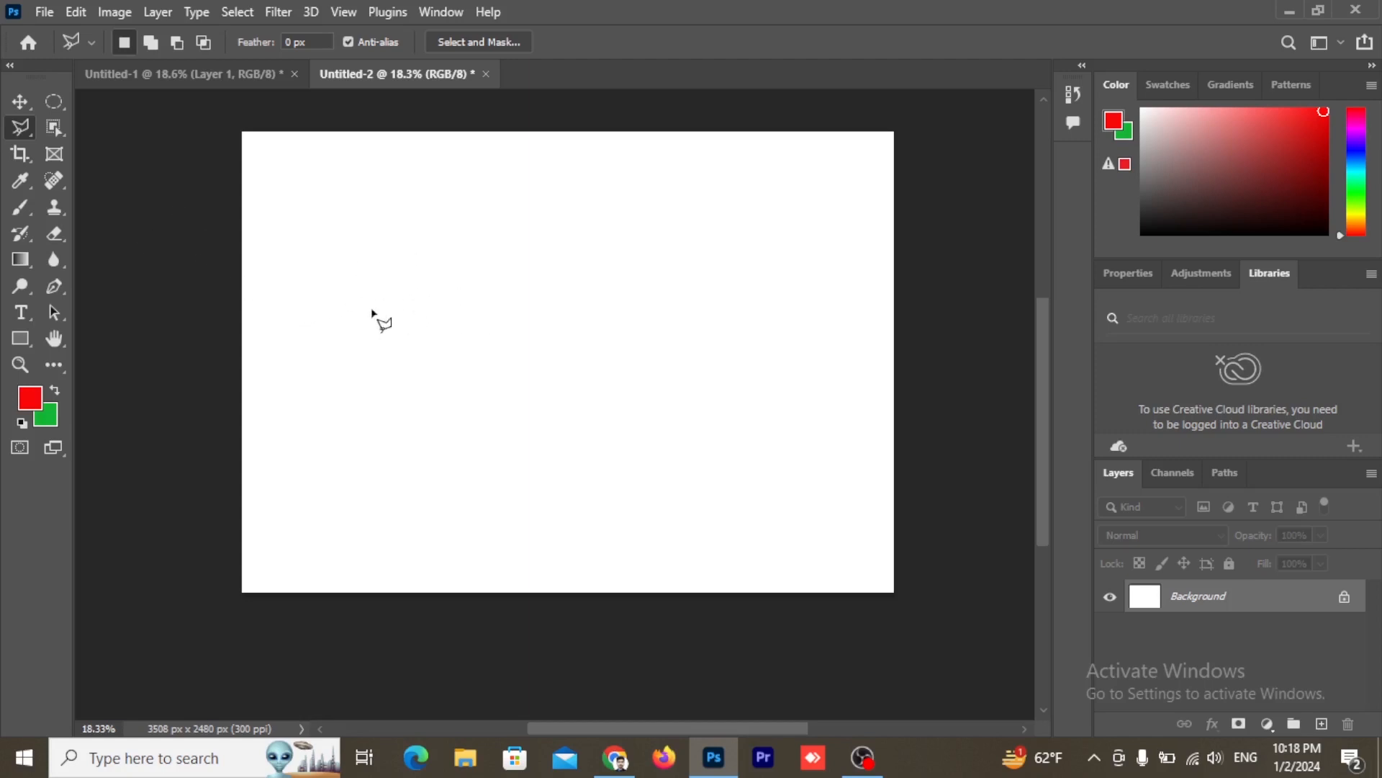
scroll(416, 288, "left", 3)
scroll(416, 288, "up", 3)
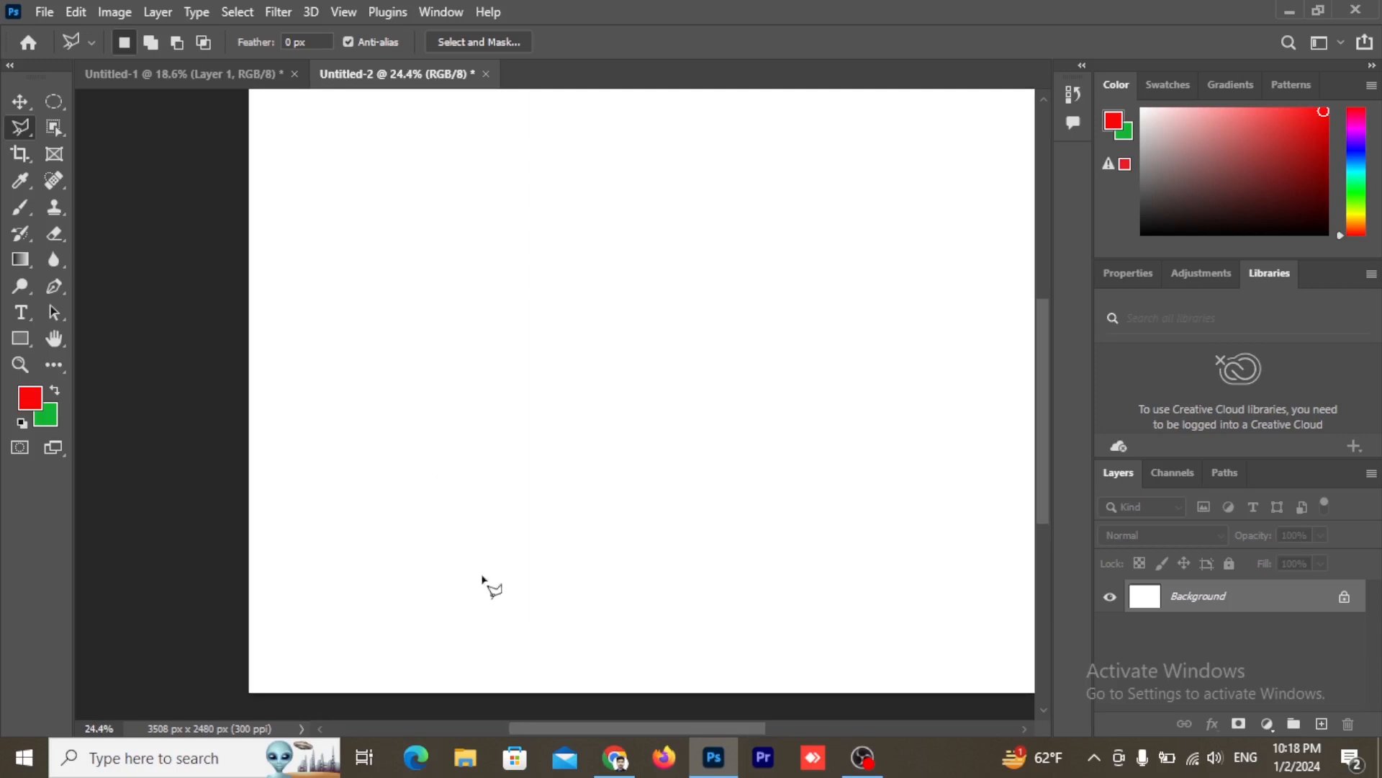
left_click_drag(547, 732, 605, 732)
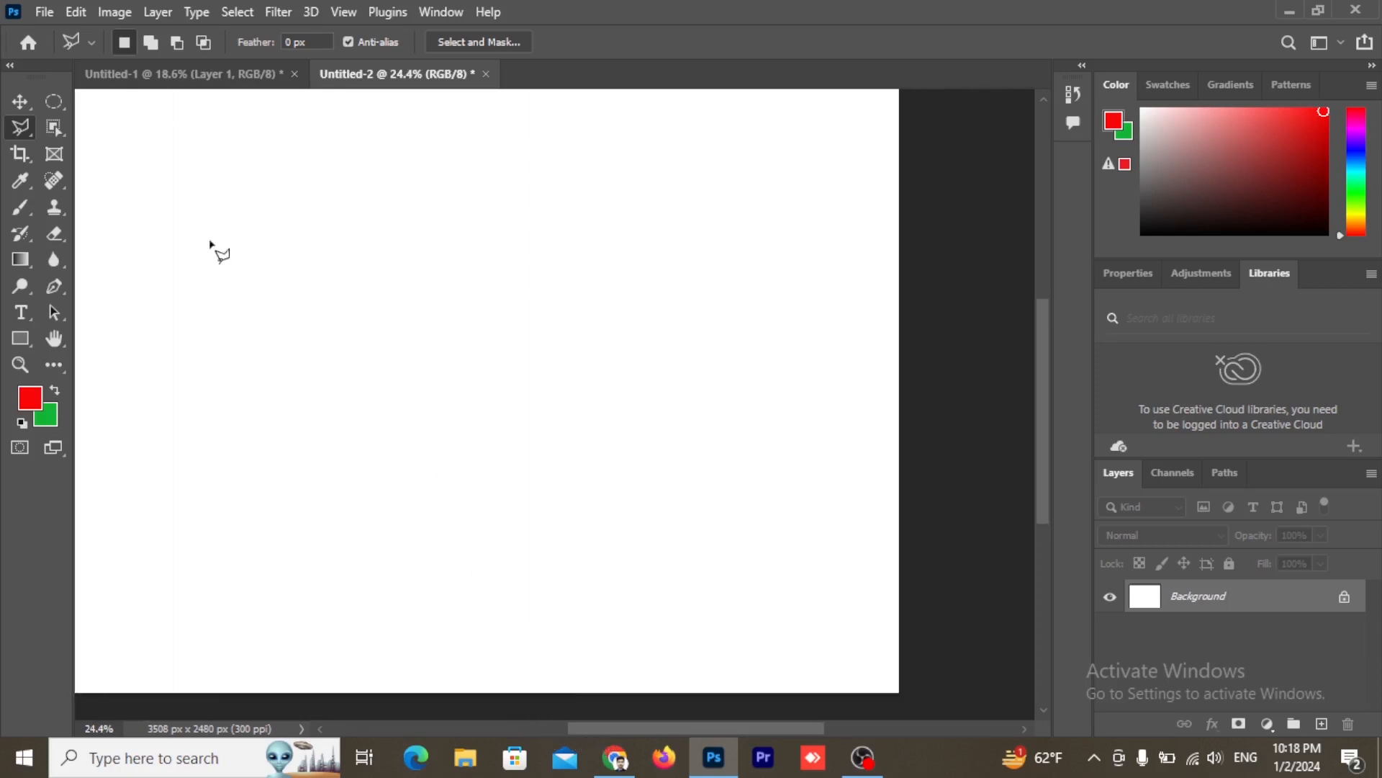
left_click(306, 290)
left_click(289, 326)
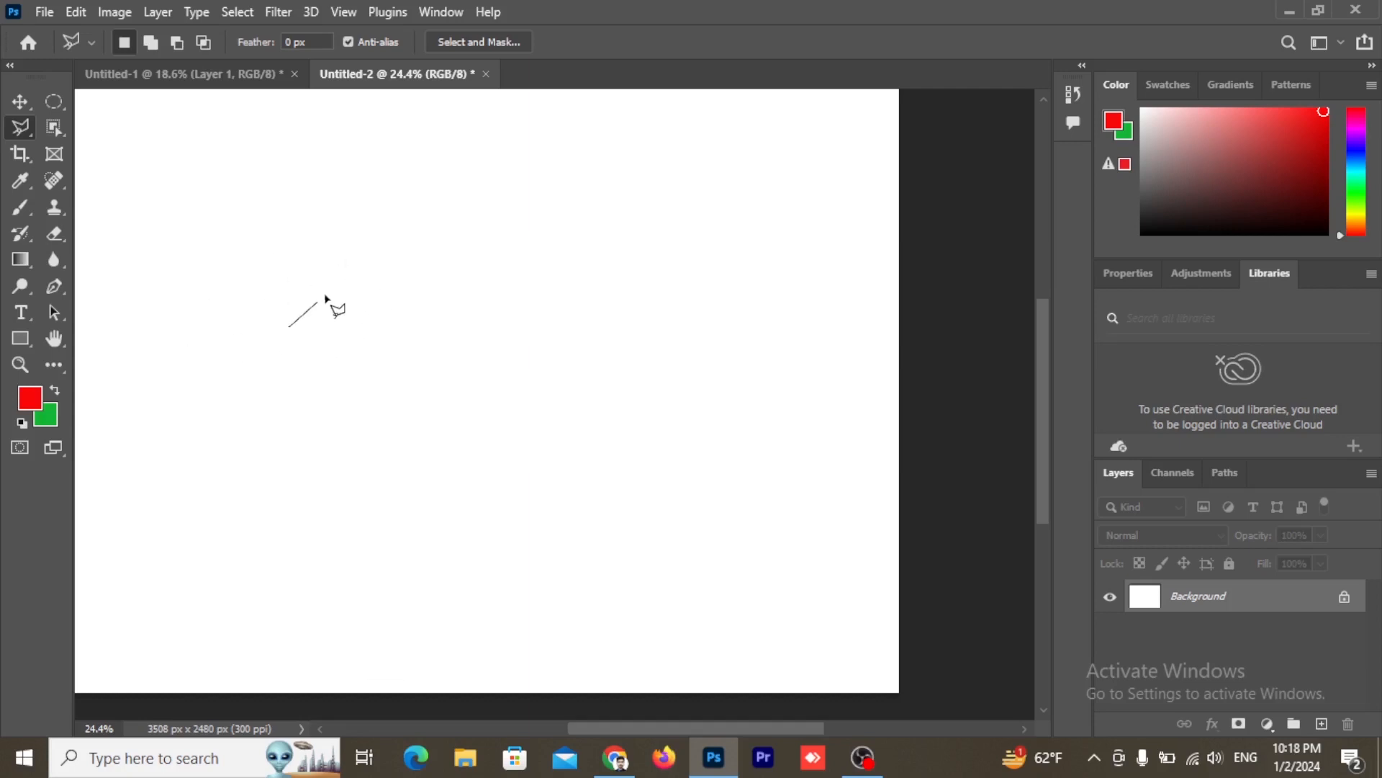
left_click(427, 163)
left_click(689, 323)
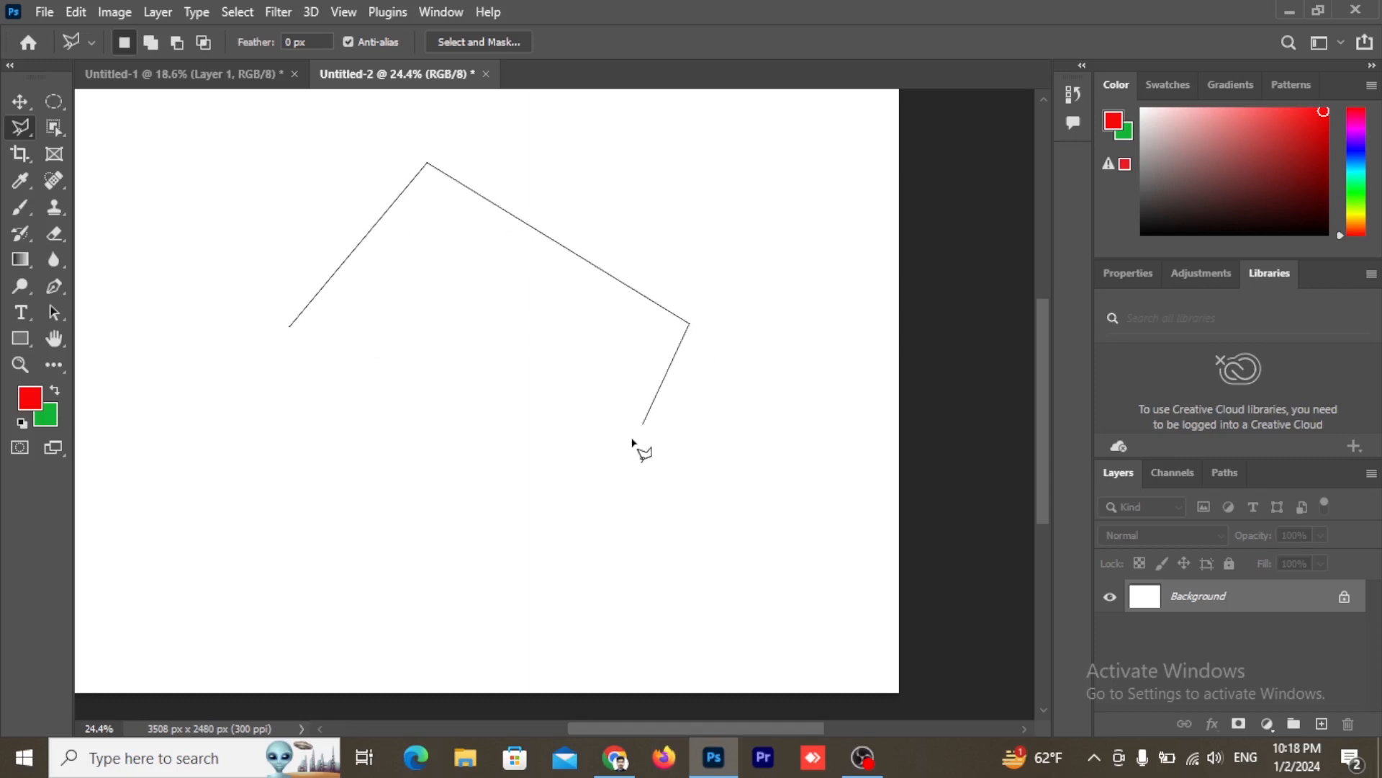
left_click(630, 440)
left_click(391, 475)
left_click(366, 336)
left_click(451, 308)
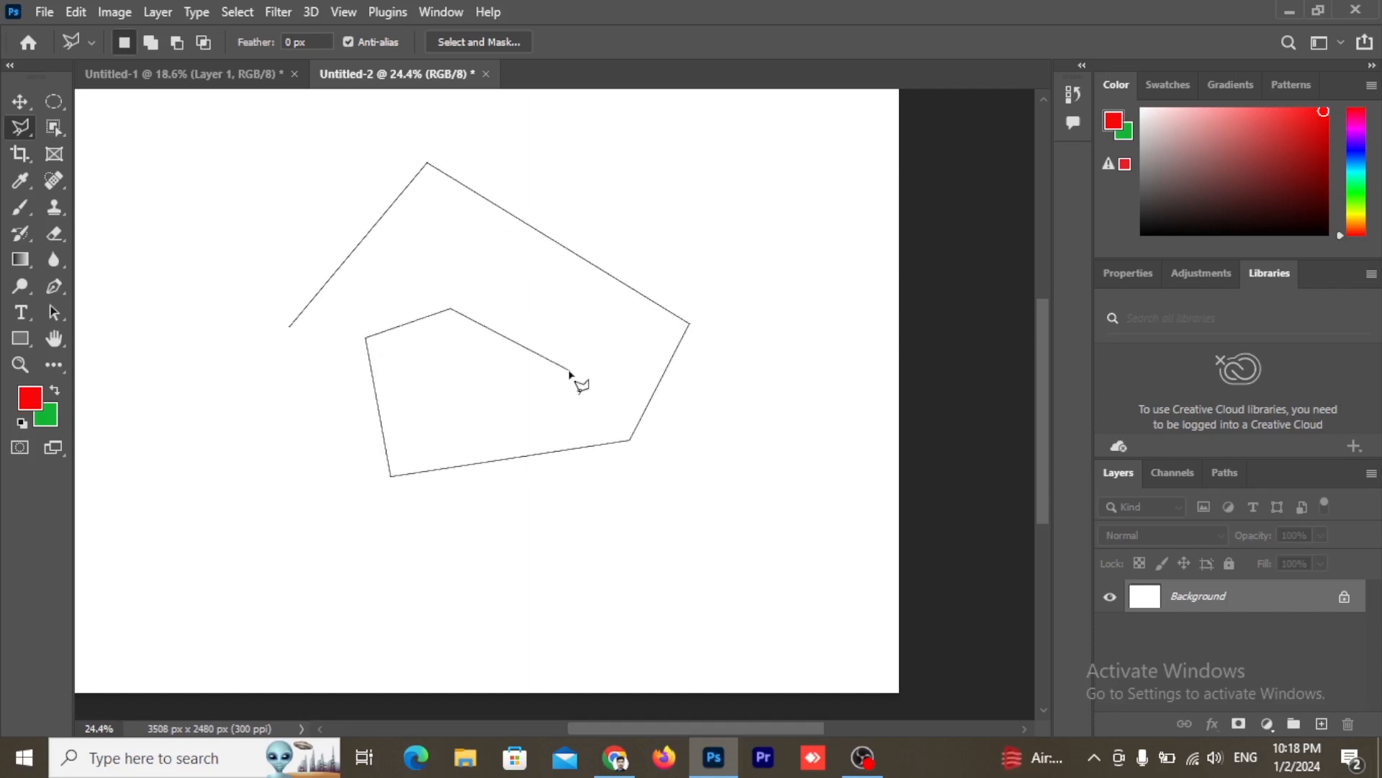
left_click(568, 370)
left_click(453, 406)
left_click(600, 436)
left_click(616, 321)
left_click(502, 247)
left_click(349, 246)
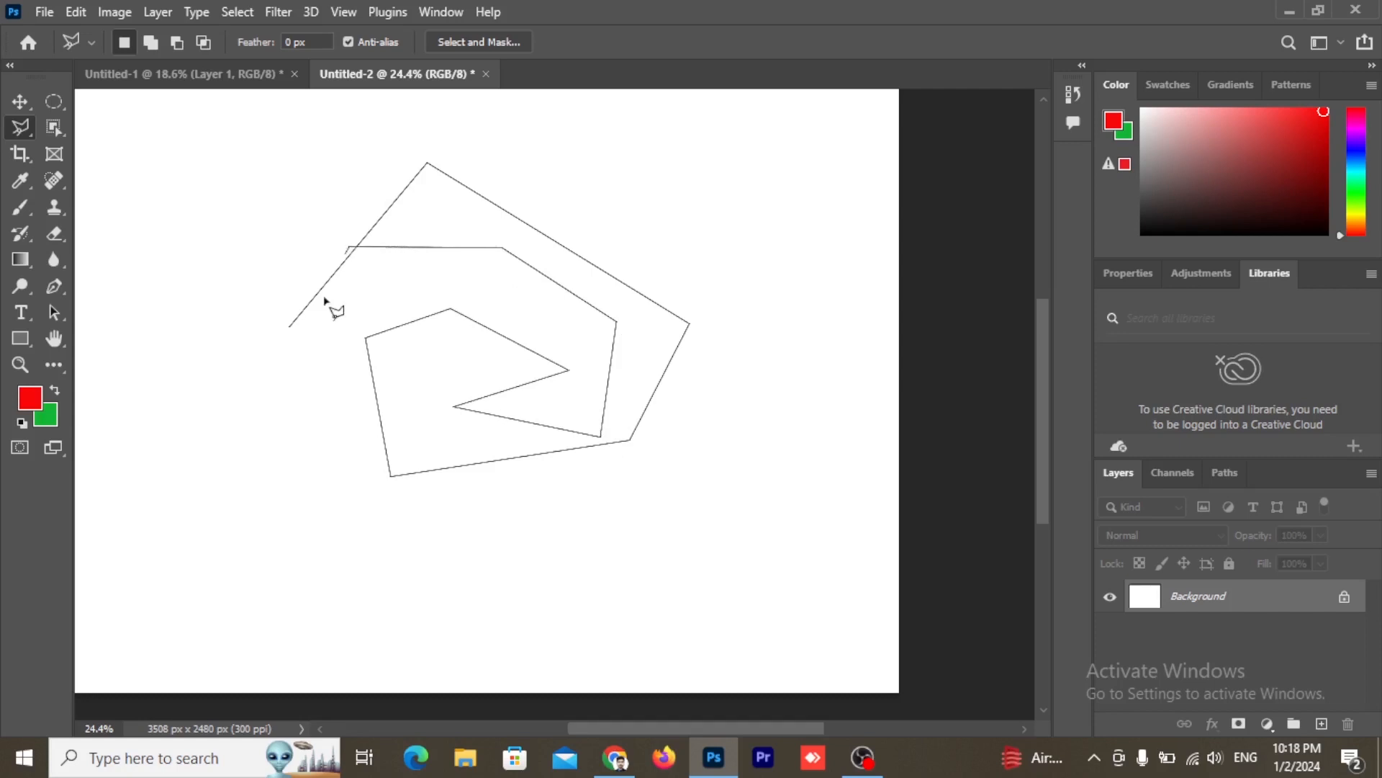
left_click(271, 369)
left_click(180, 342)
left_click(250, 332)
left_click(292, 329)
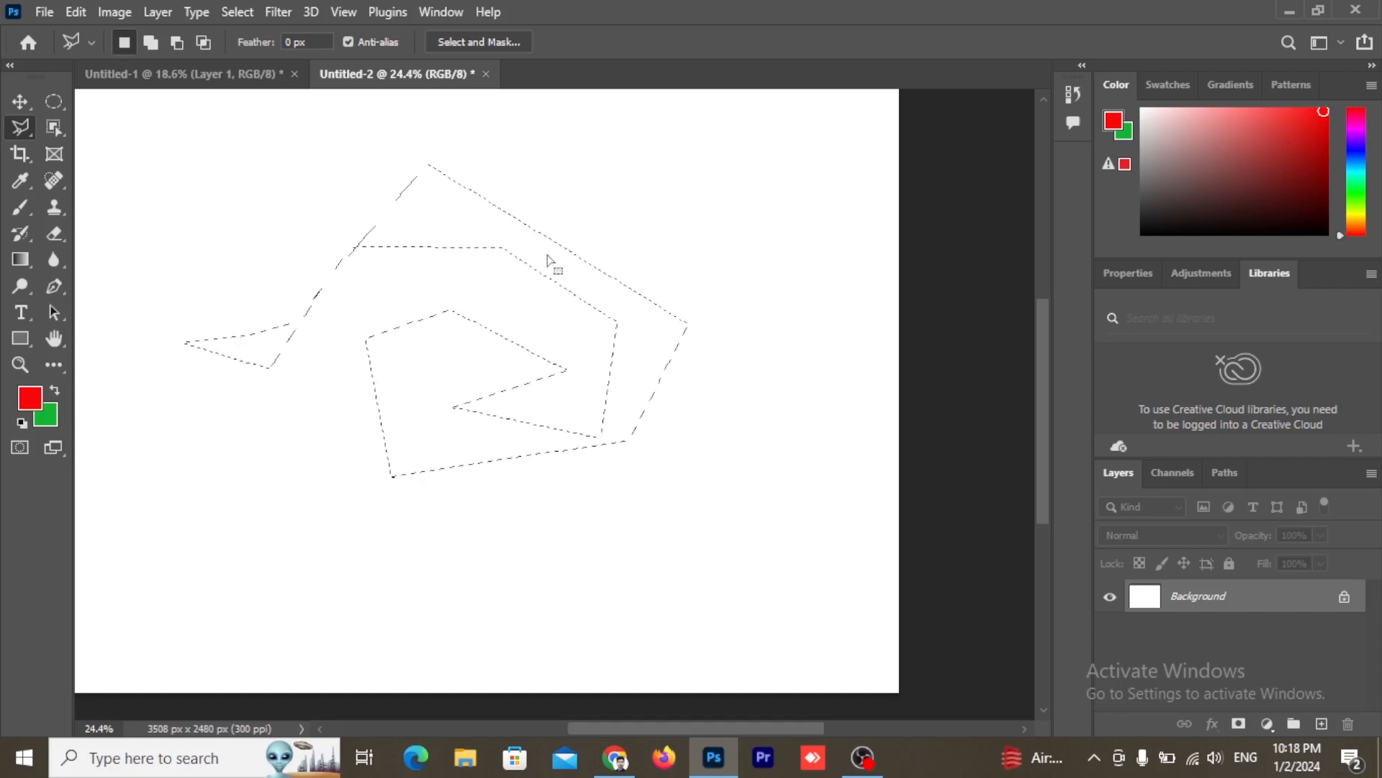
Clear the spiral selection and draw an irregular polygon selection across the upper canvas with the Polygonal Lasso tool
key("ctrl+d")
left_click(373, 405)
left_click(209, 251)
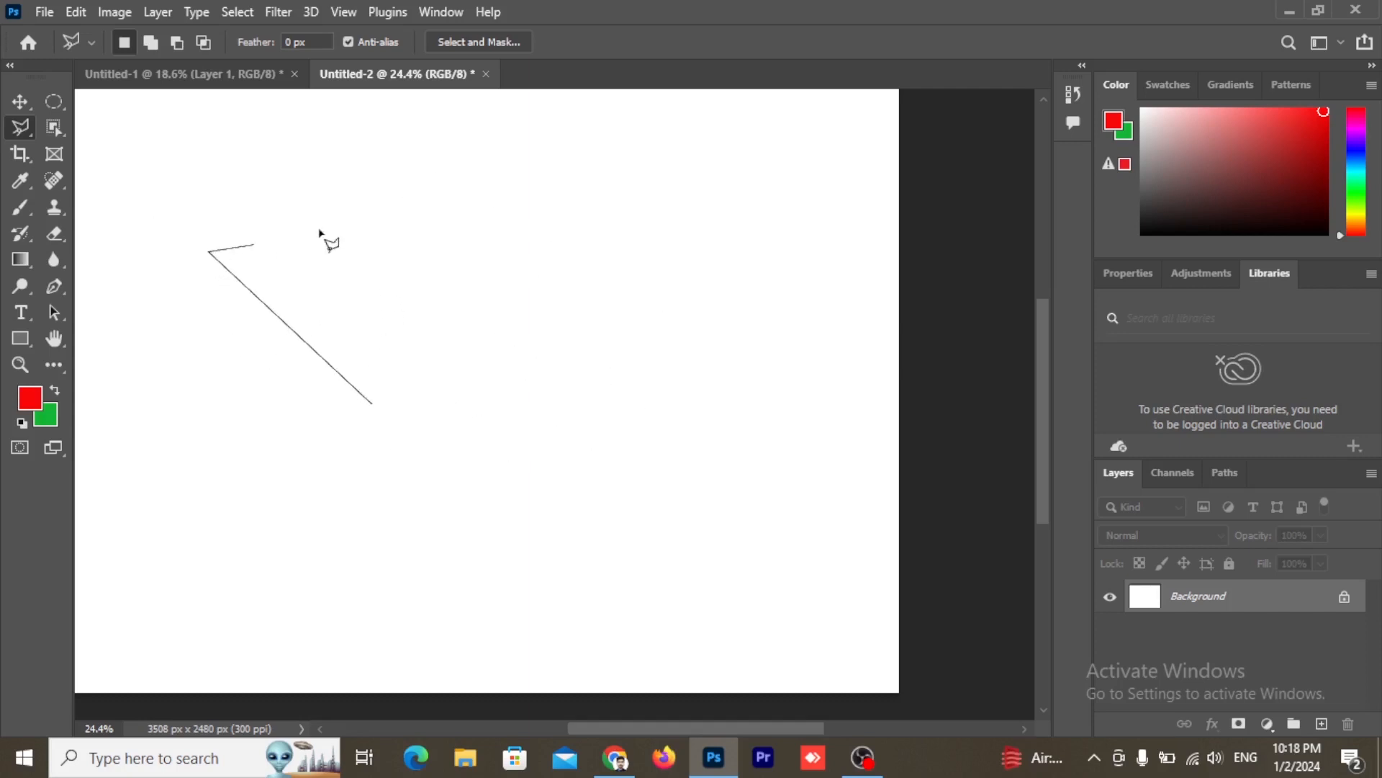
left_click(332, 219)
left_click(562, 153)
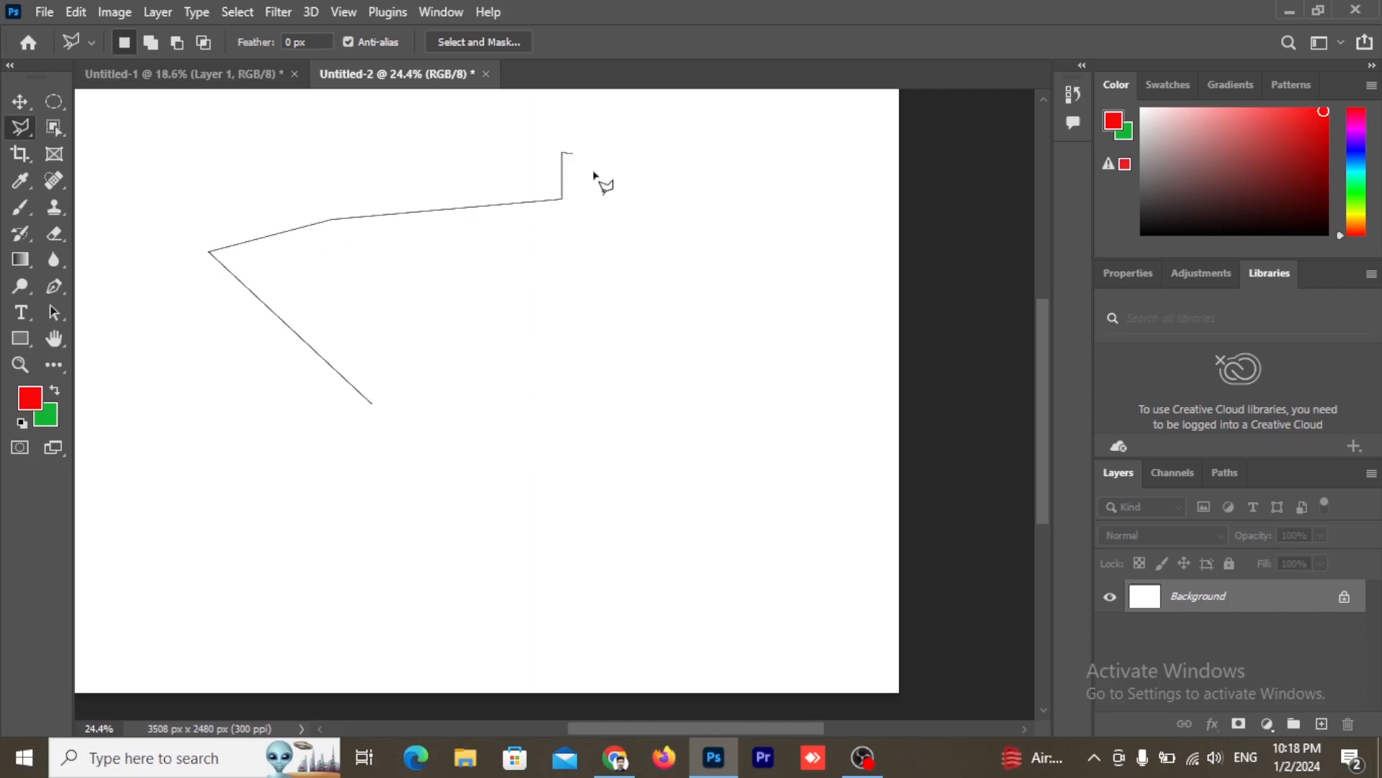
left_click(674, 216)
left_click(617, 302)
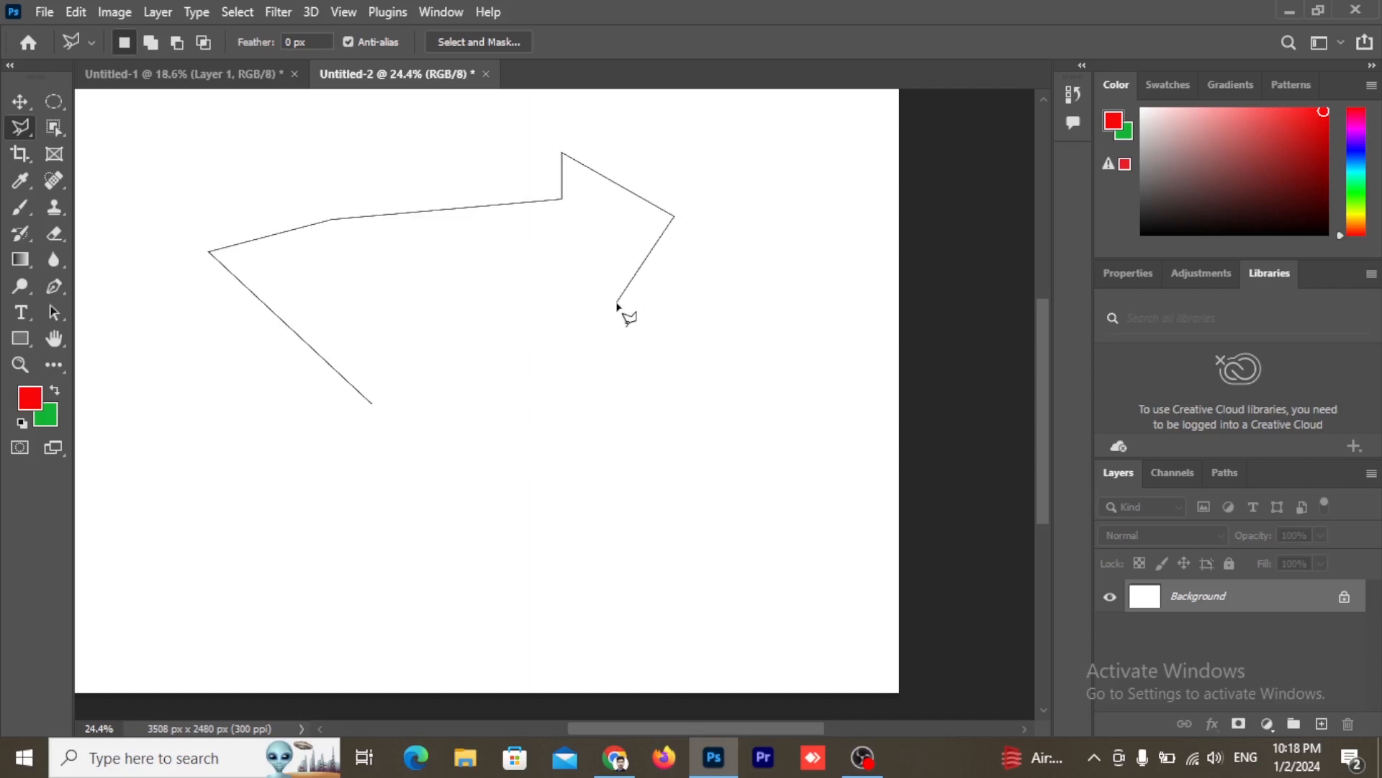
left_click(373, 405)
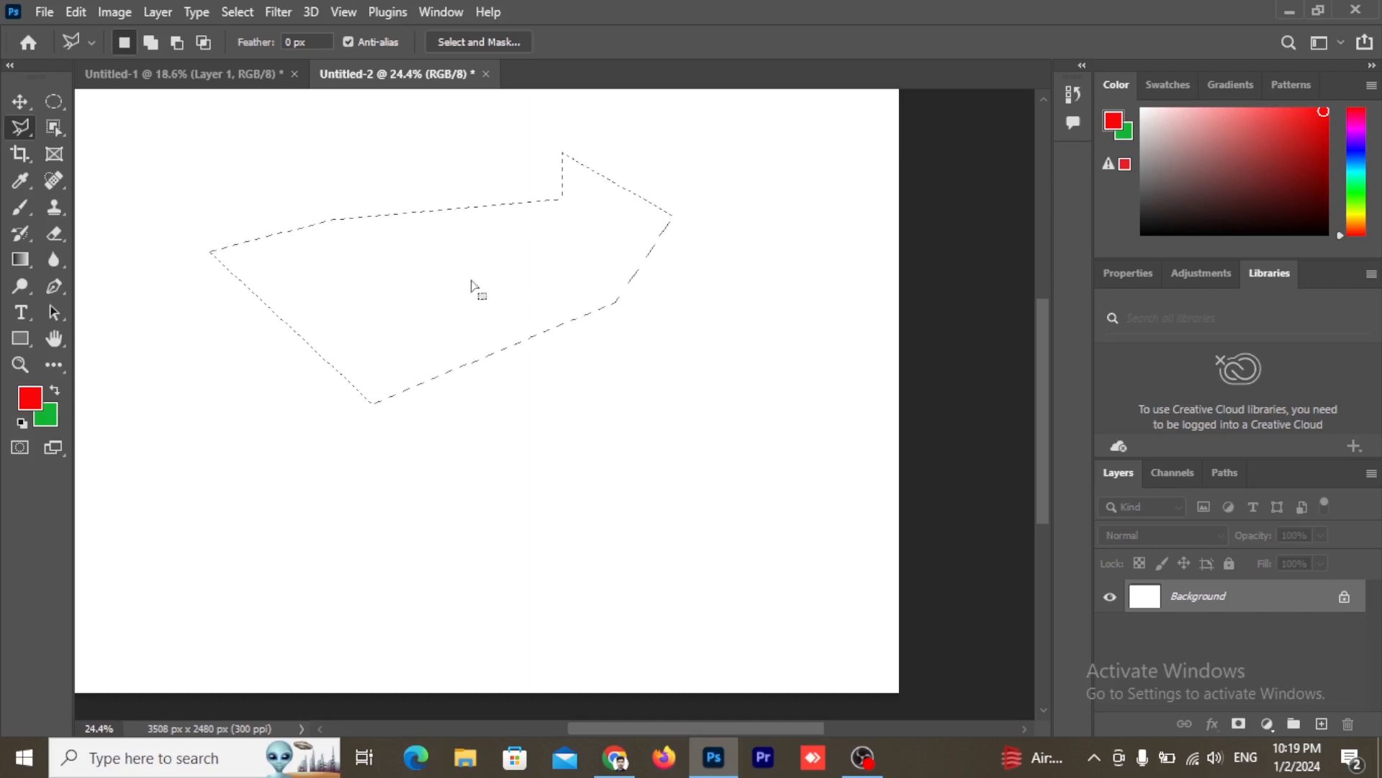
Deselect the polygon and outline the head of an upward-pointing arrow with the Polygonal Lasso tool
key("ctrl+d")
left_click(317, 291)
left_click(483, 184)
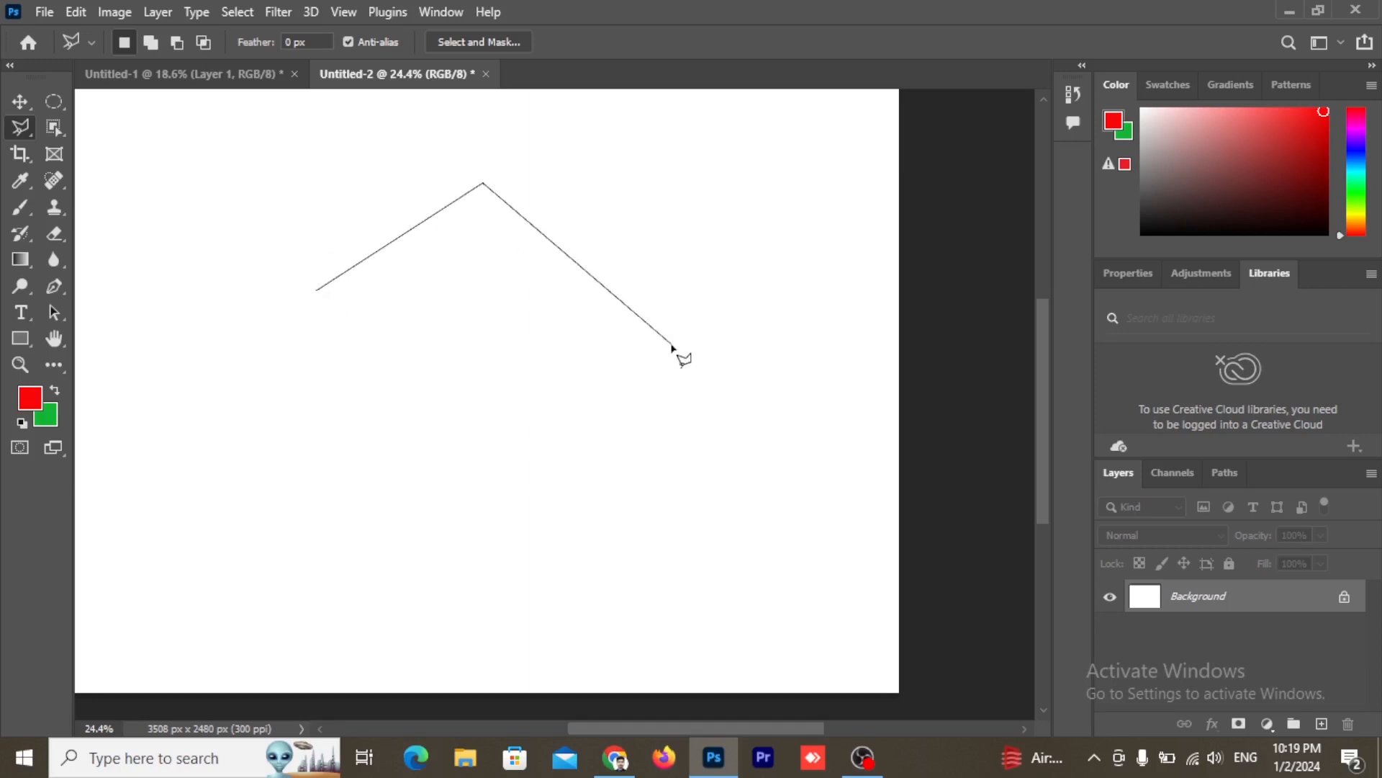
left_click(615, 291)
left_click(486, 247)
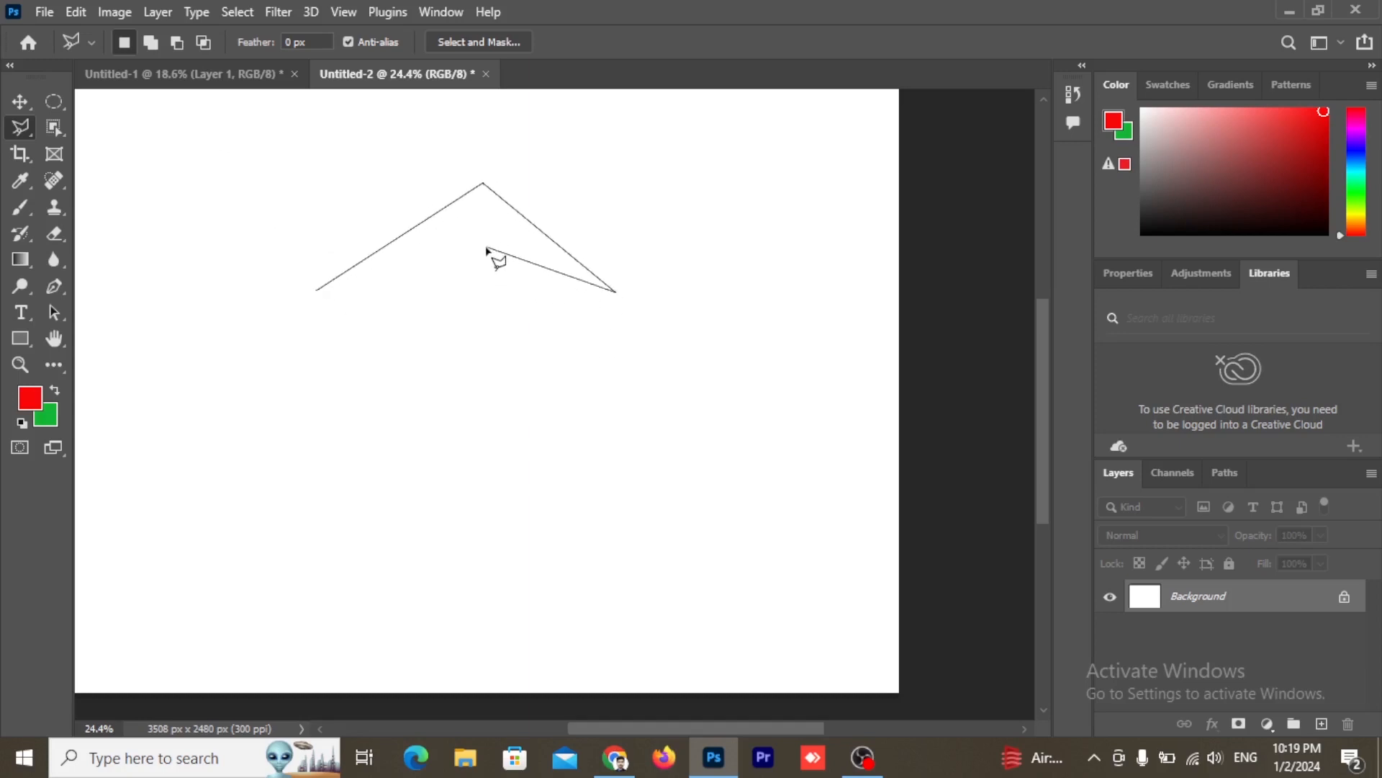
left_click(321, 289)
Add a long vertical shaft and an extended left wing to the arrow outline, and close it into a selection
left_click(487, 248)
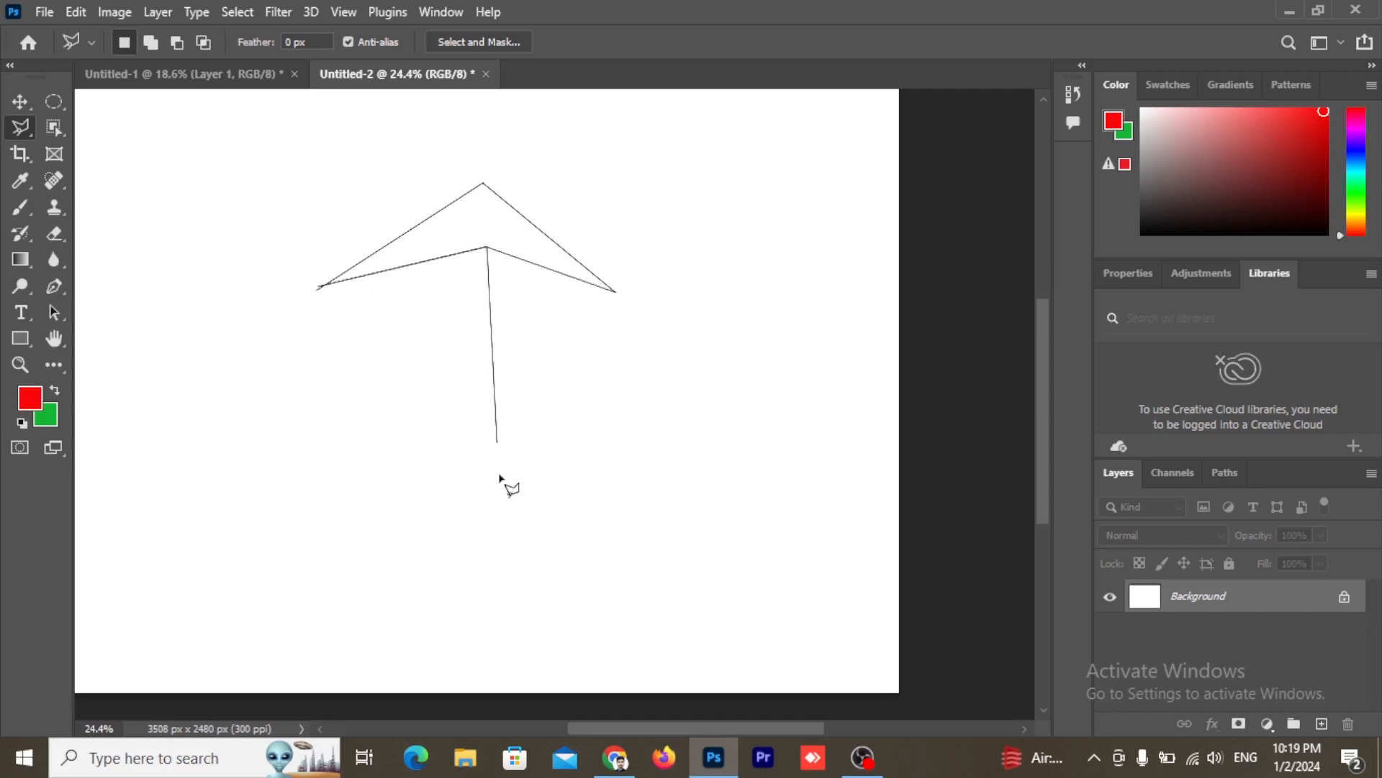
left_click(500, 531)
left_click(458, 533)
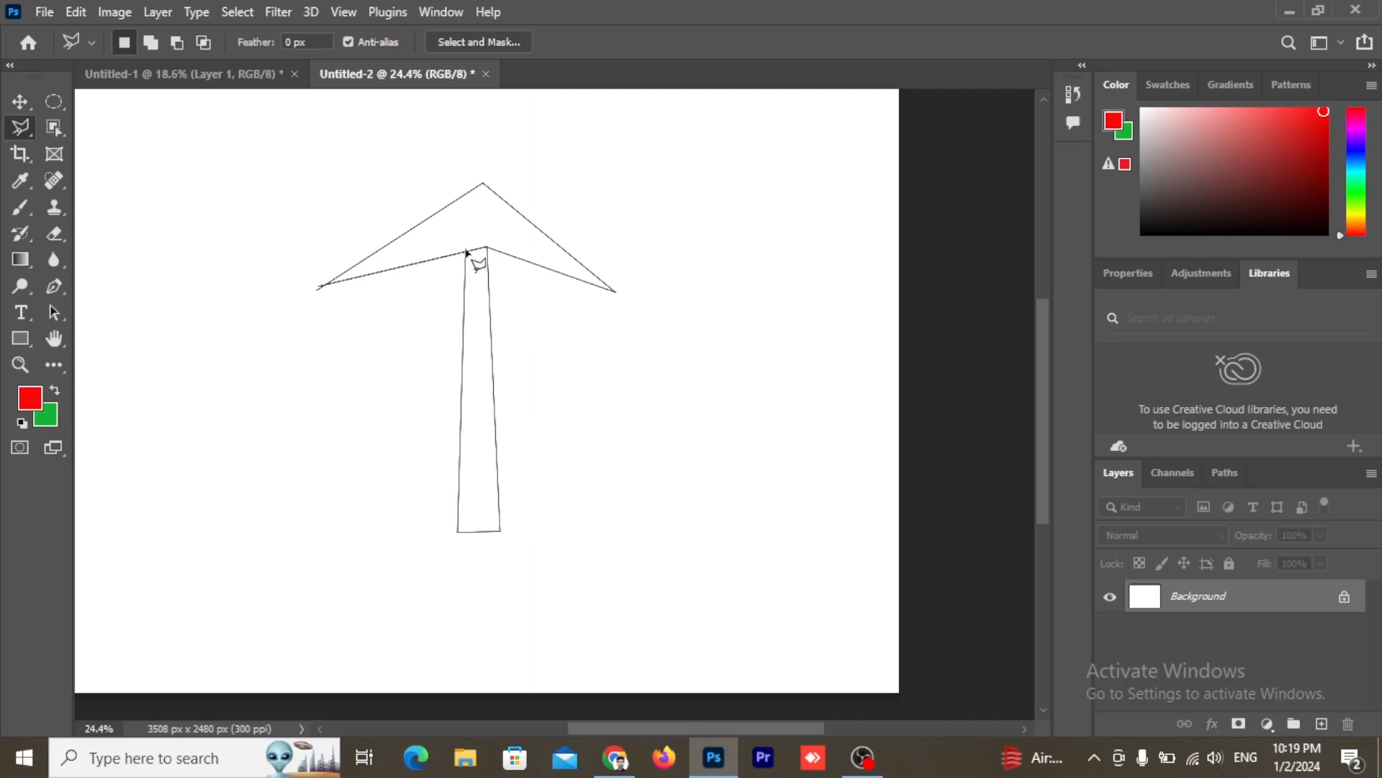
left_click(461, 257)
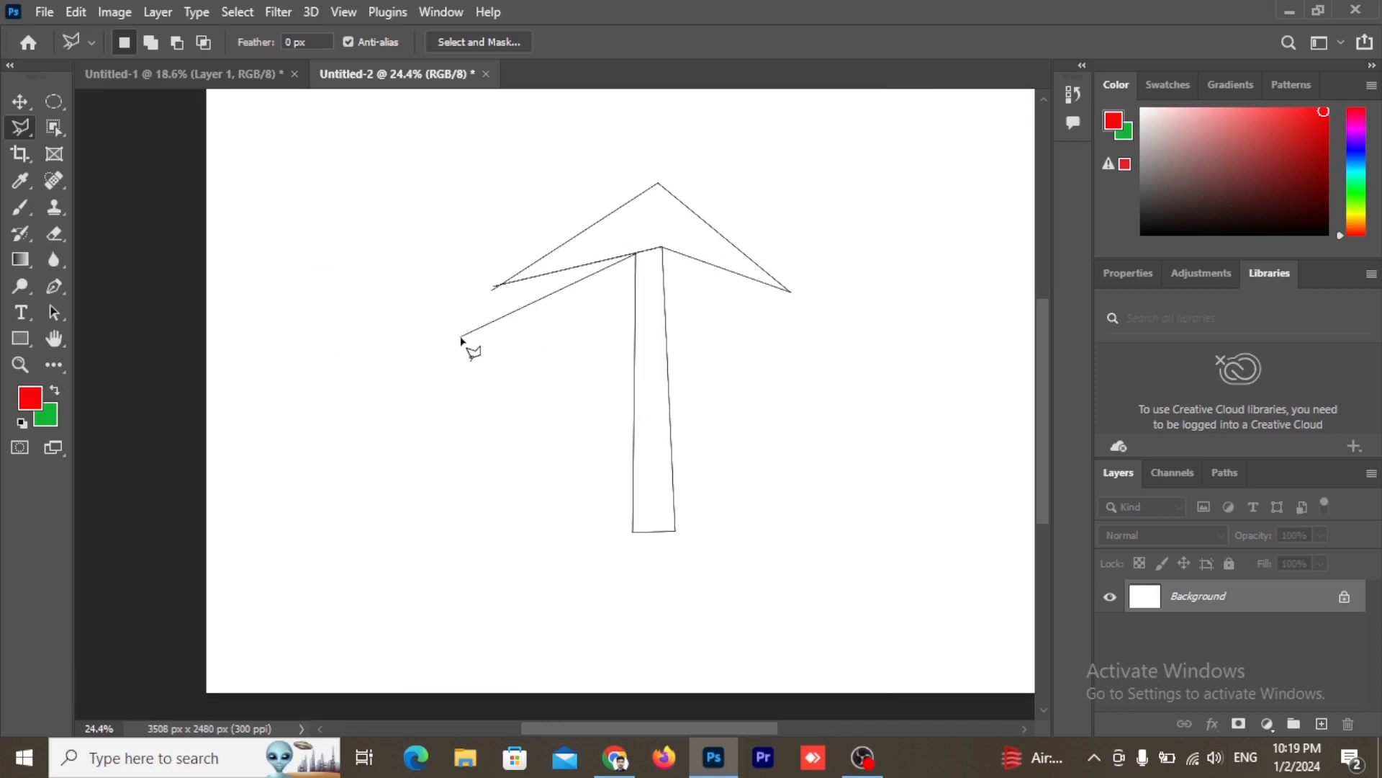
left_click(461, 336)
left_click(495, 286)
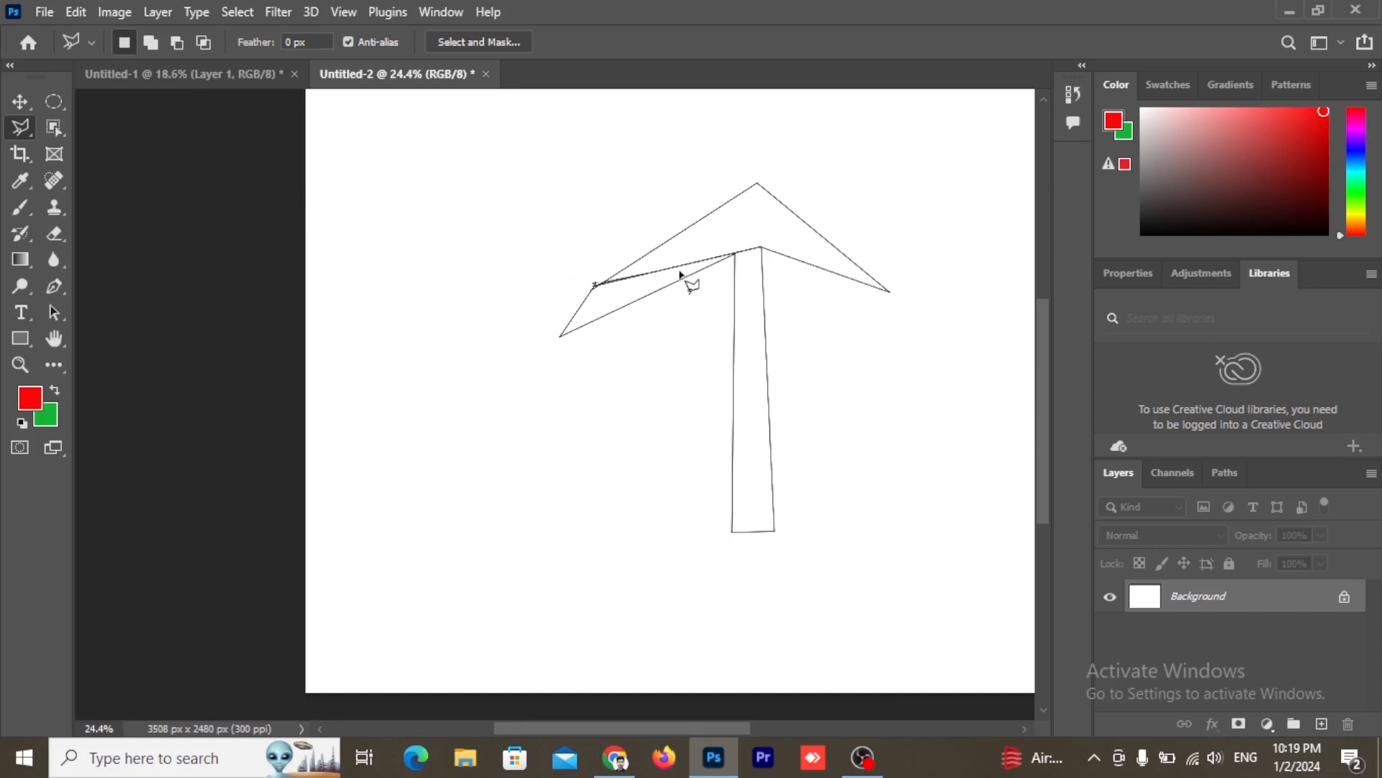
left_click(599, 270)
left_click(595, 285)
left_click(596, 292)
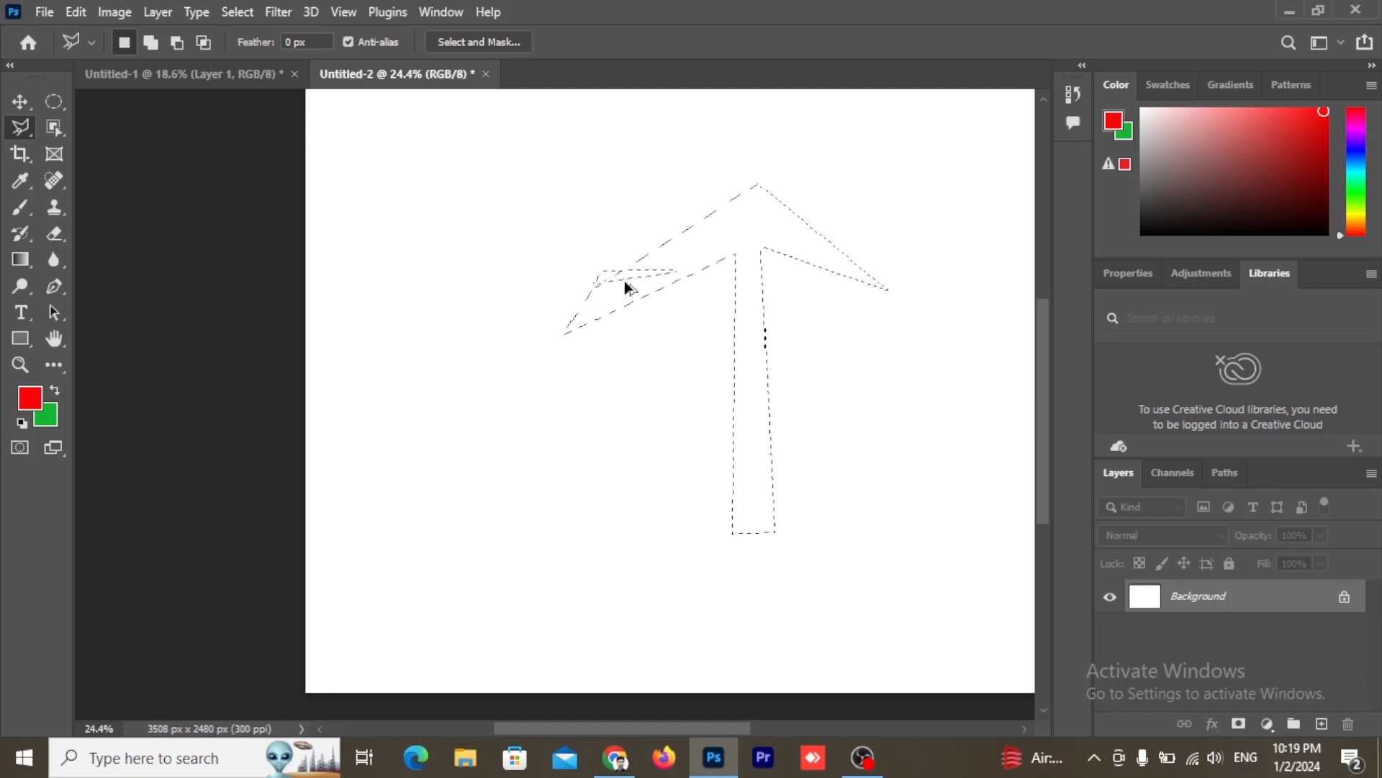
Replace the arrow selection with a large elliptical selection, followed by a flatter one in the upper left, using the Elliptical Marquee tool
scroll(625, 280, "down", 1)
left_click_drag(737, 730, 807, 731)
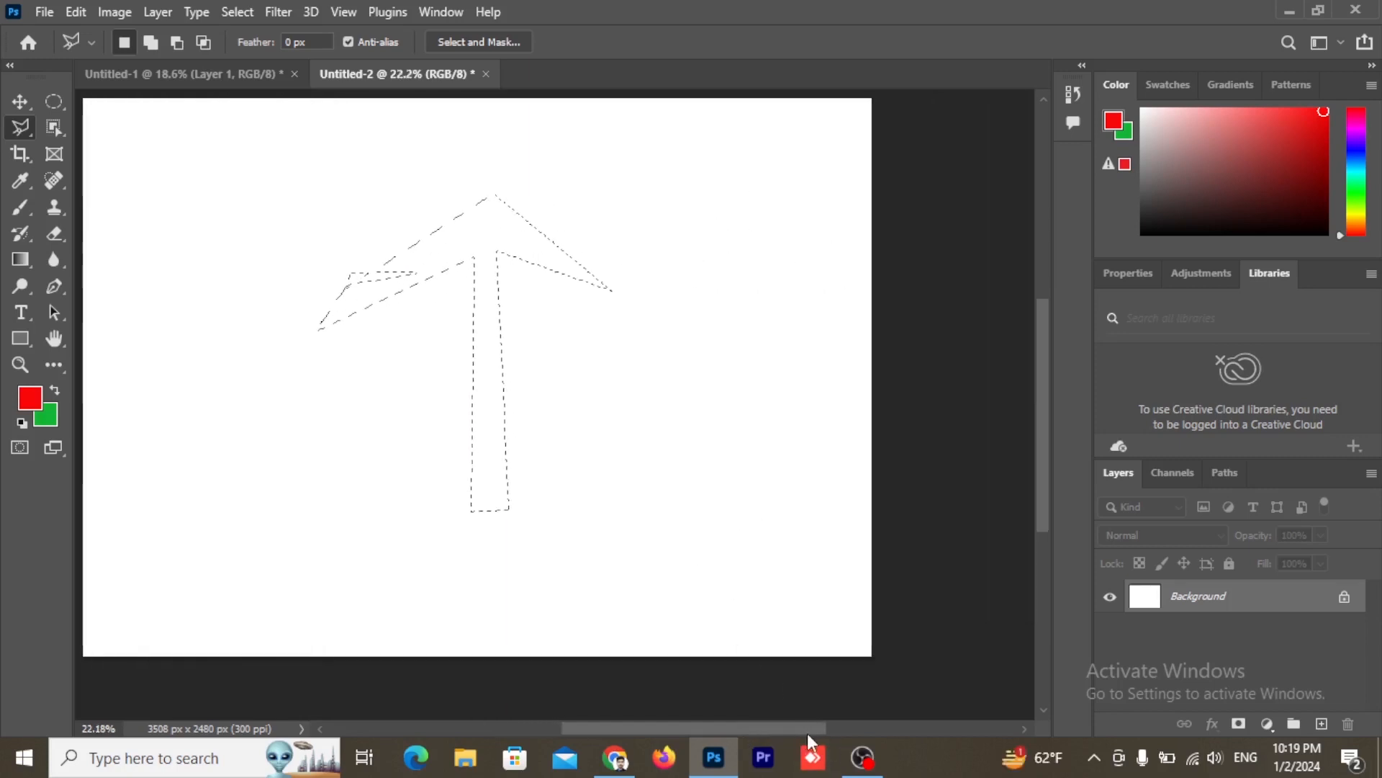
left_click(54, 101)
left_click_drag(198, 179, 652, 558)
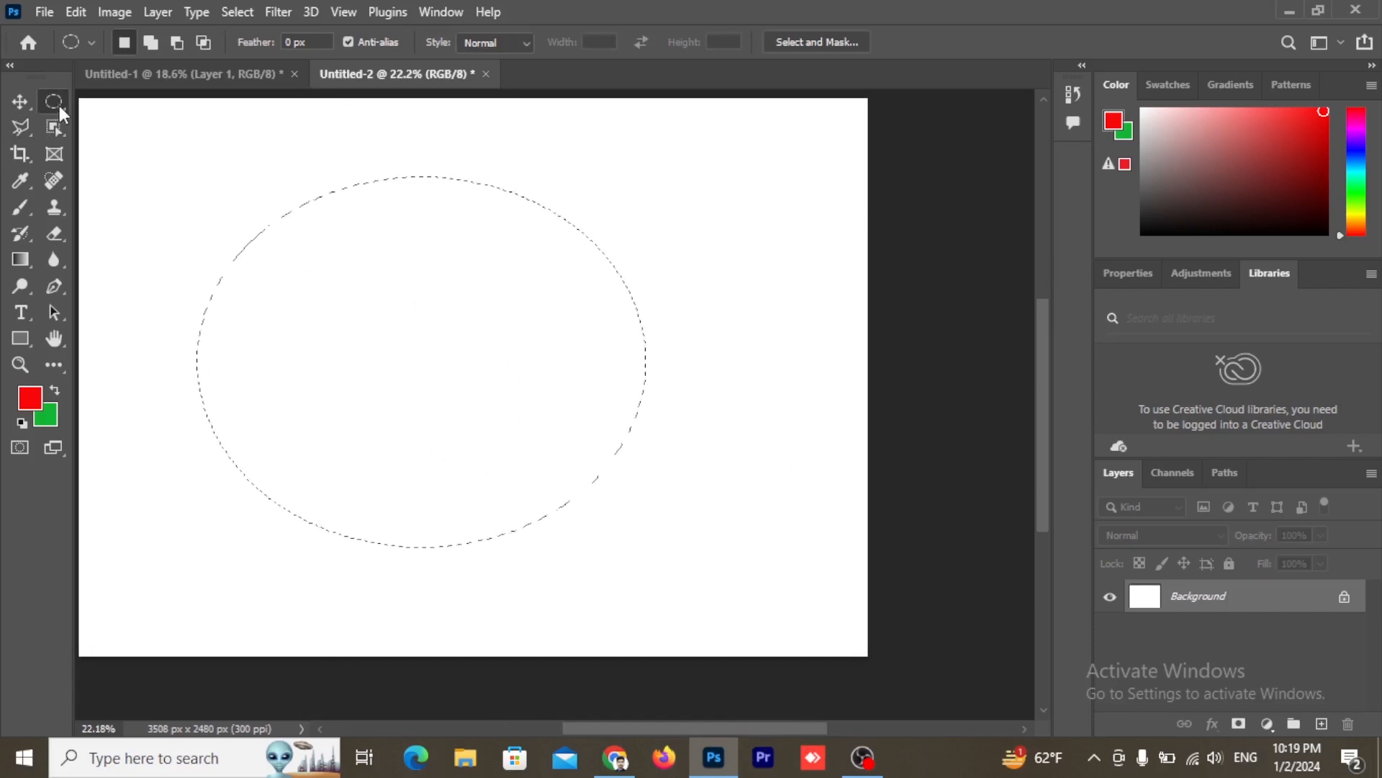
right_click(60, 105)
left_click(98, 121)
left_click_drag(134, 180, 536, 407)
Draw a freehand cloud-like selection across the upper canvas with the Lasso tool
right_click(24, 122)
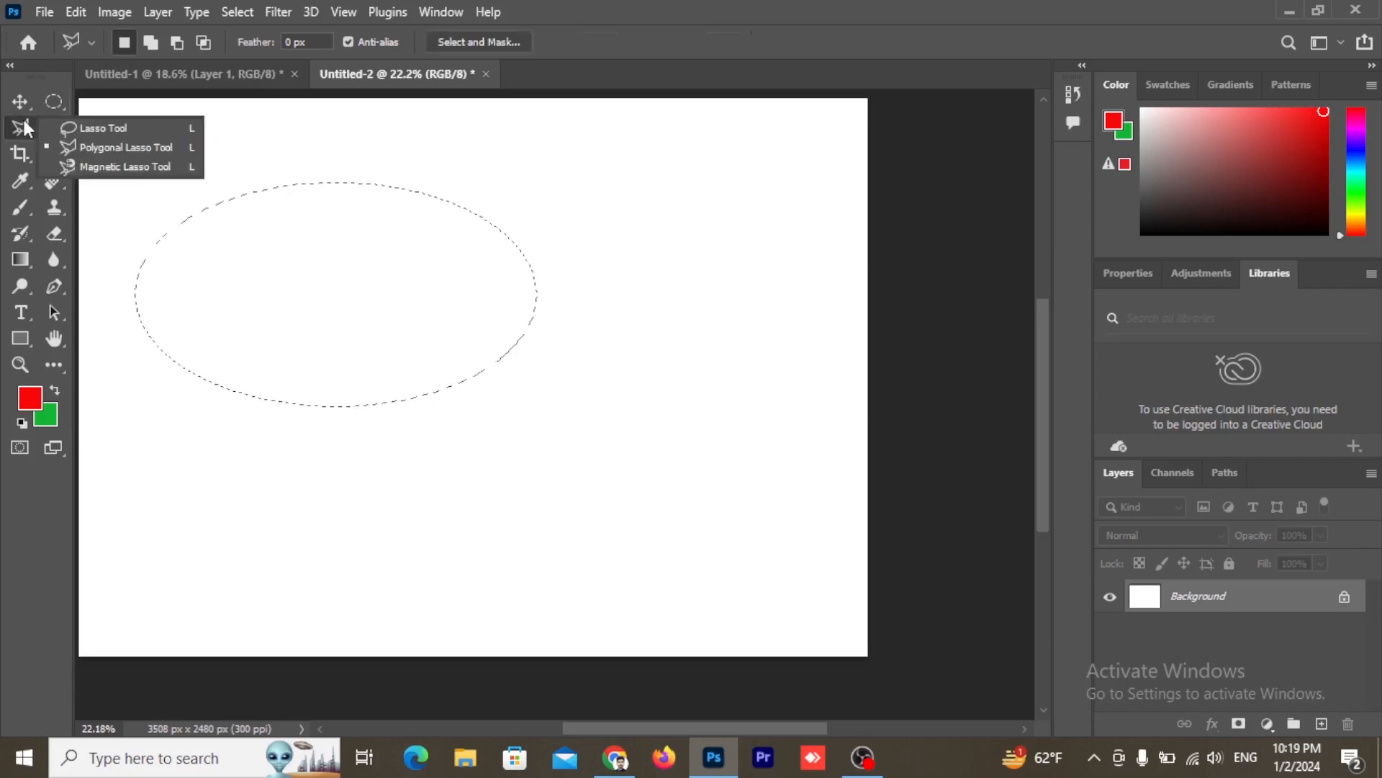
left_click(72, 127)
mouse_move(193, 183)
left_mouse_down()
mouse_move(547, 371)
mouse_move(316, 338)
mouse_move(426, 261)
mouse_move(642, 193)
mouse_move(633, 220)
mouse_move(608, 225)
left_mouse_up()
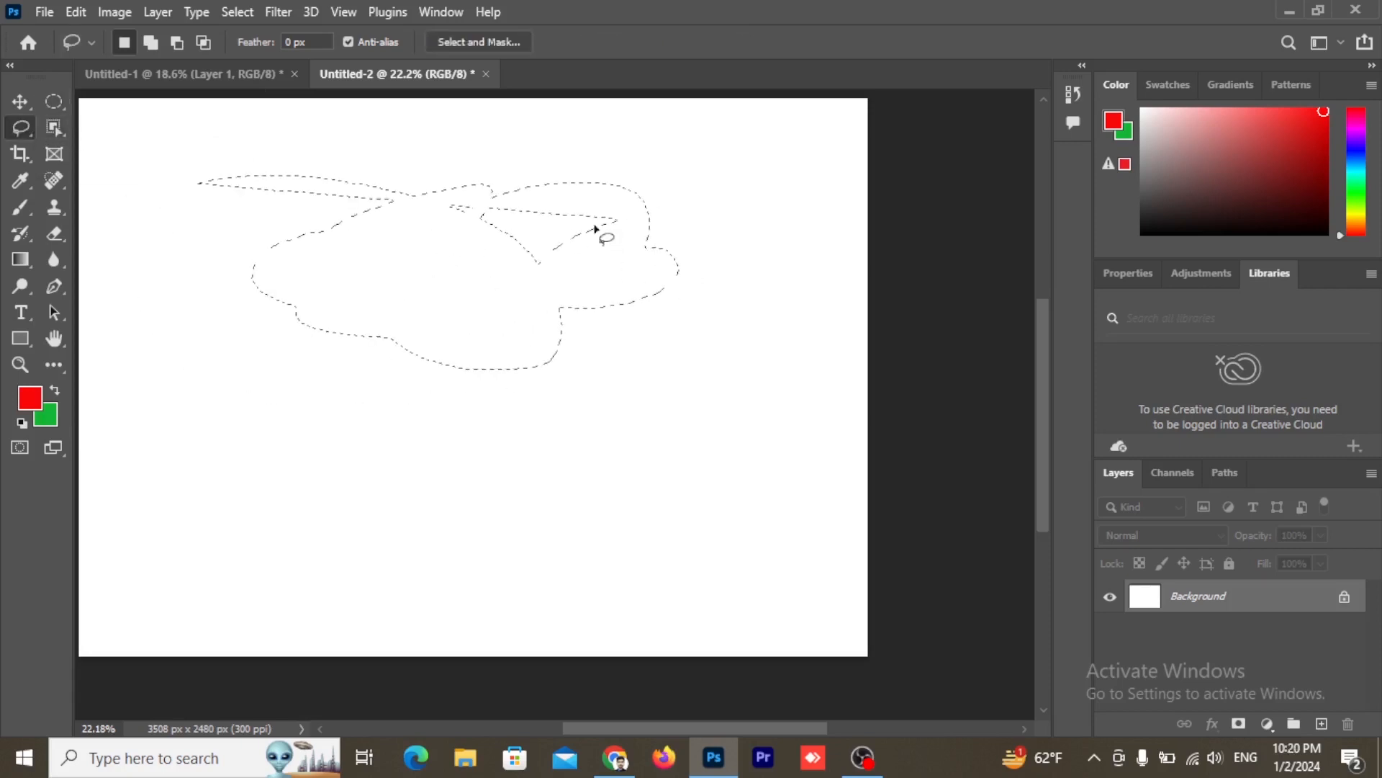
Draw a folded, straight-sided selection across the upper canvas with the Polygonal Lasso tool, and deselect it
right_click(11, 127)
left_click(133, 149)
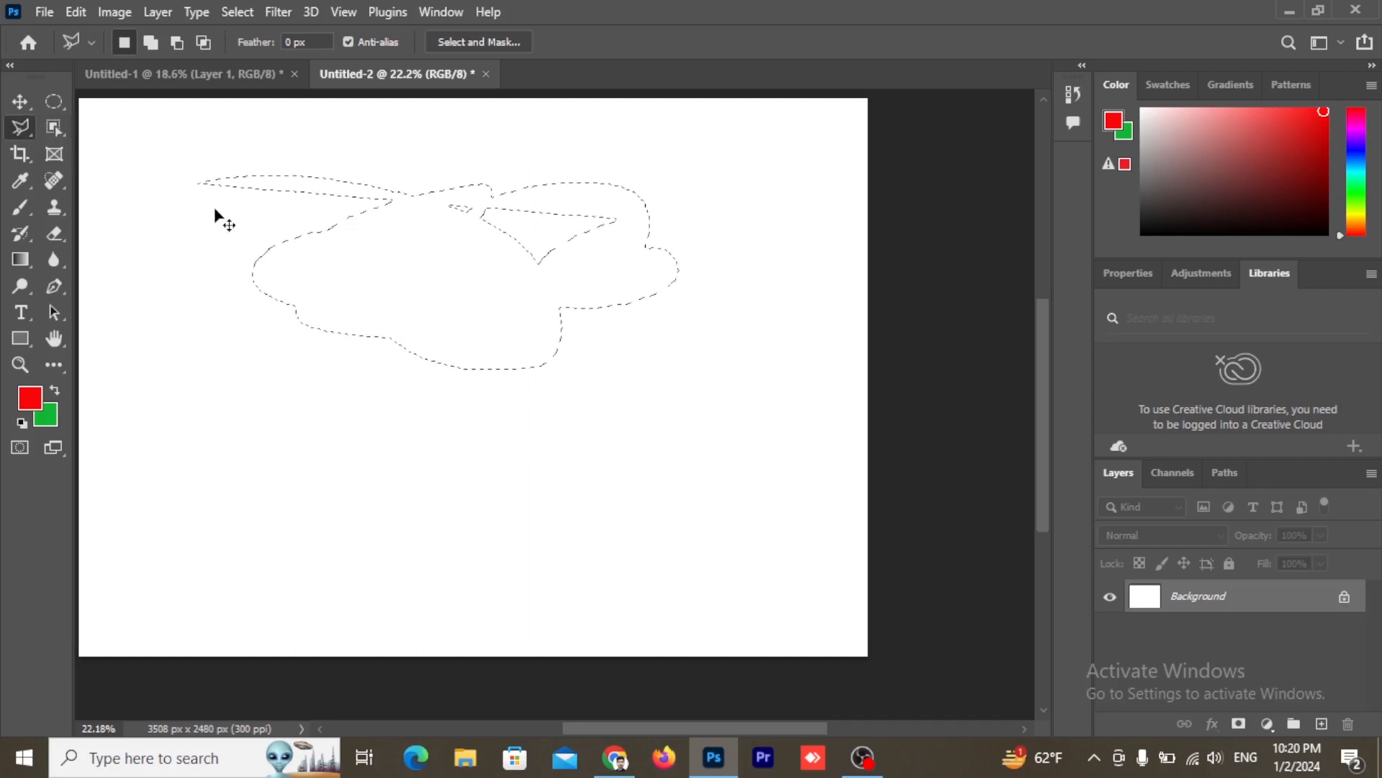
left_click(236, 207)
left_click(392, 176)
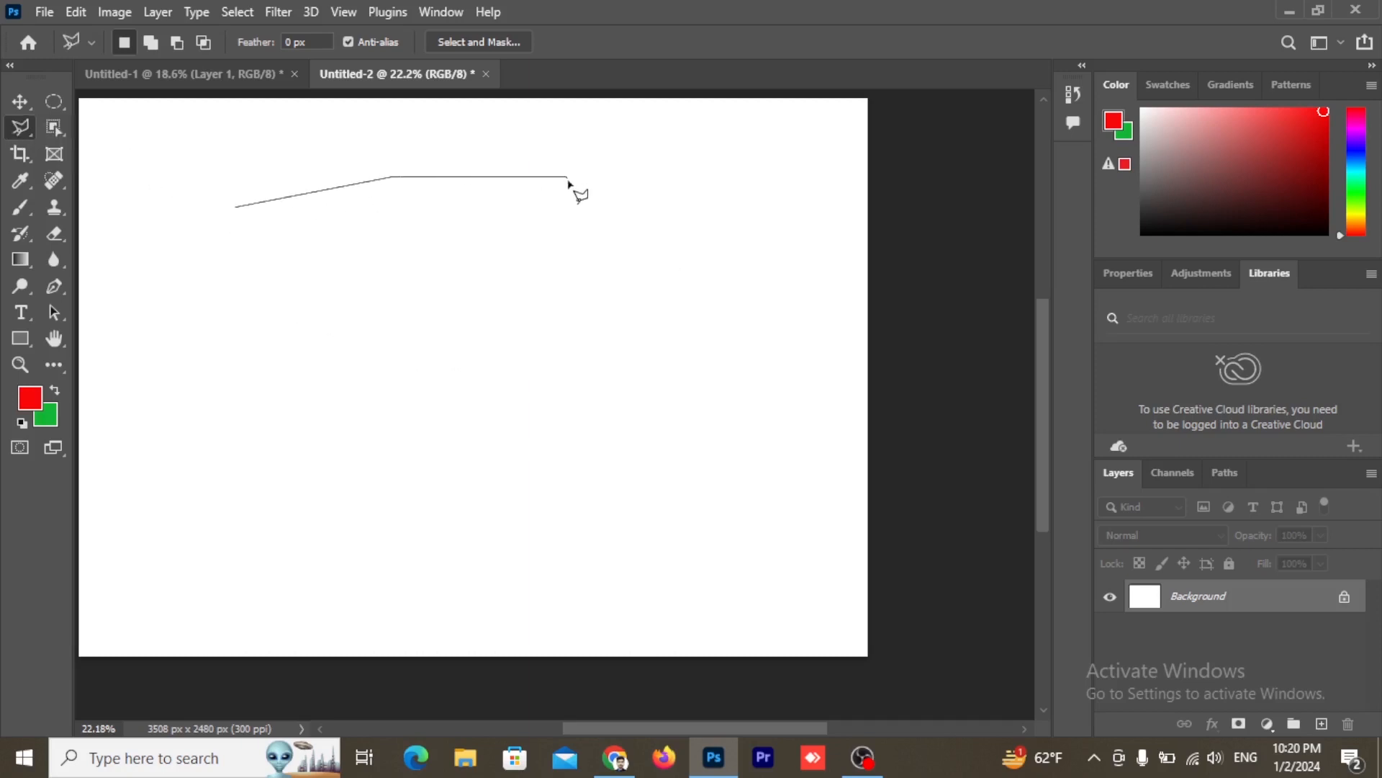
left_click(567, 177)
left_click(584, 245)
left_click(458, 272)
left_click(276, 247)
left_click(404, 223)
left_click(473, 221)
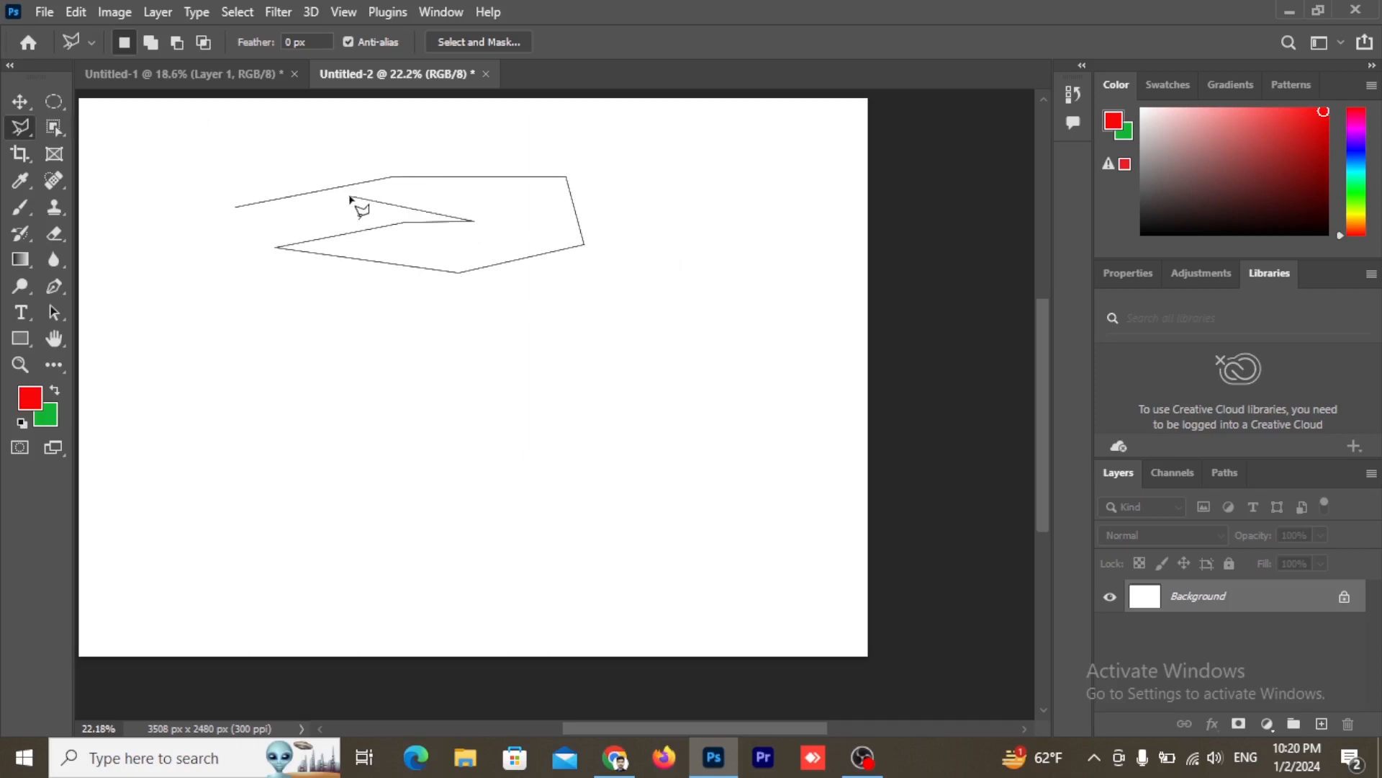
left_click(349, 196)
left_click(254, 198)
left_click(239, 208)
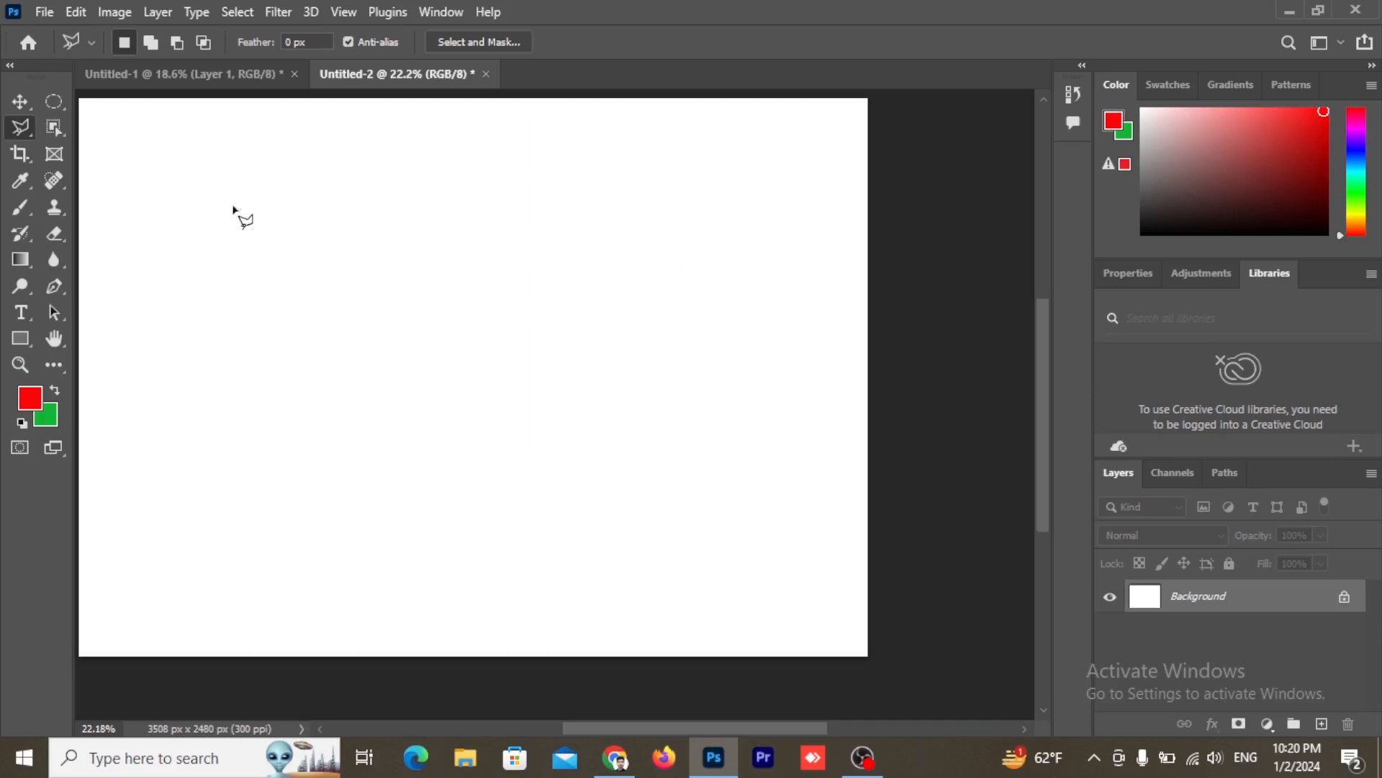
key("ctrl+d")
Draw a large circle left of the canvas center with the Elliptical Marquee tool, fill it with the red foreground color, and deselect
right_click(23, 128)
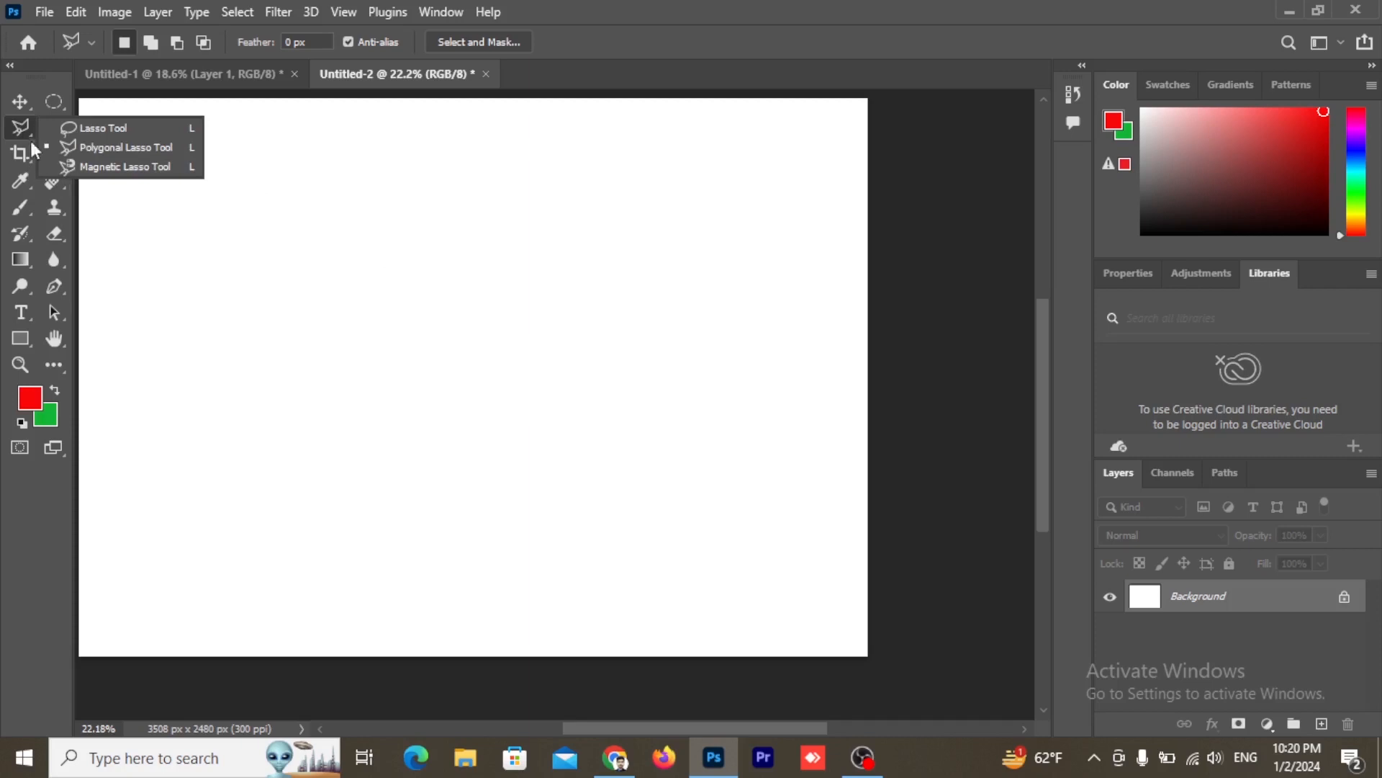
left_click(126, 167)
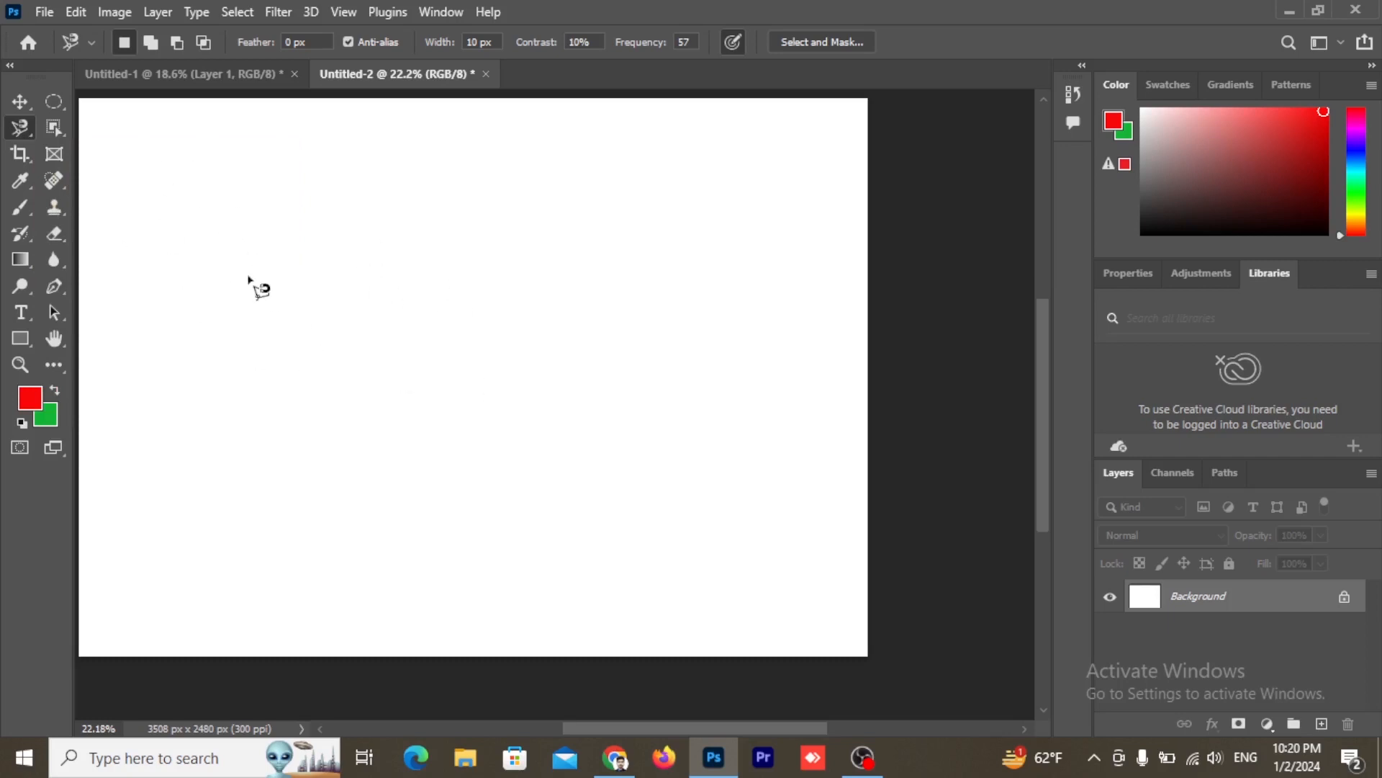
right_click(53, 102)
left_click(108, 124)
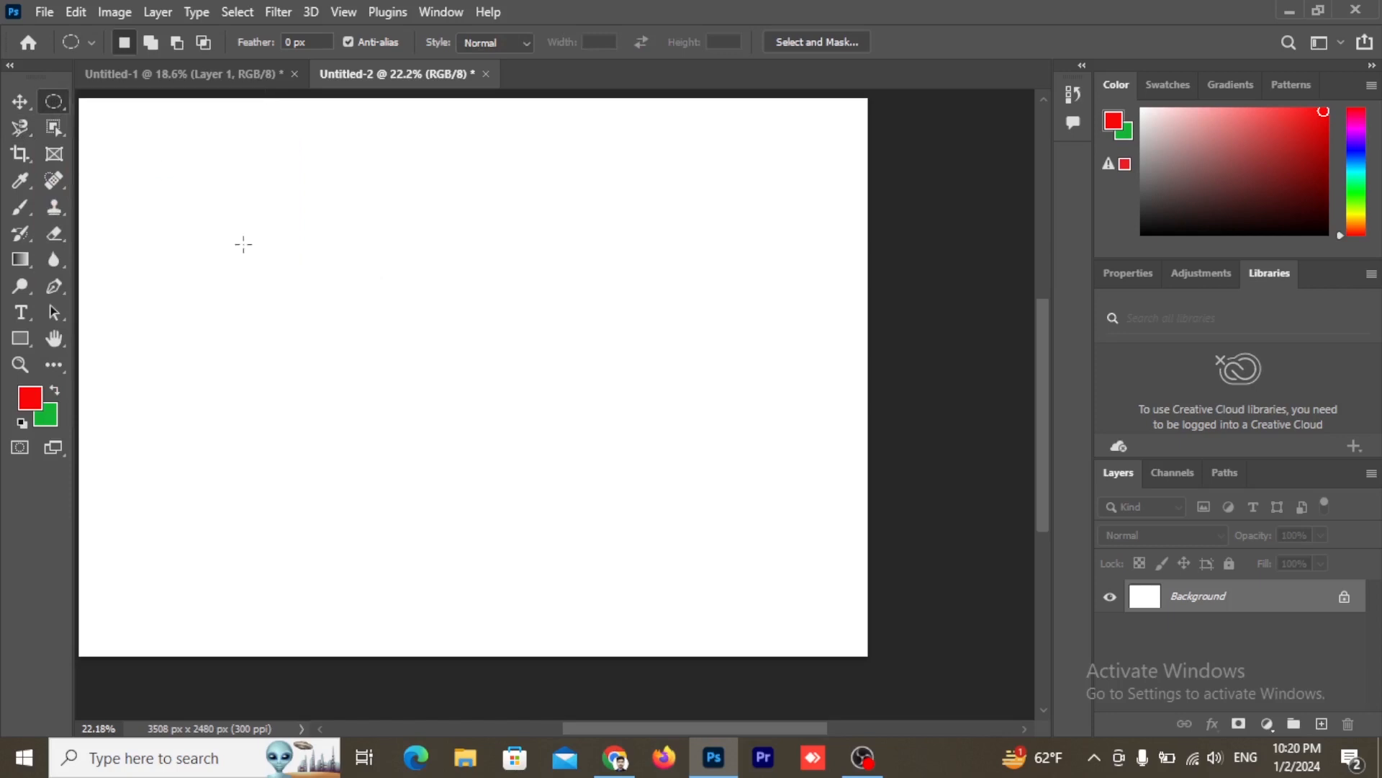
left_click_drag(237, 215, 573, 534)
key("alt+BackSpace")
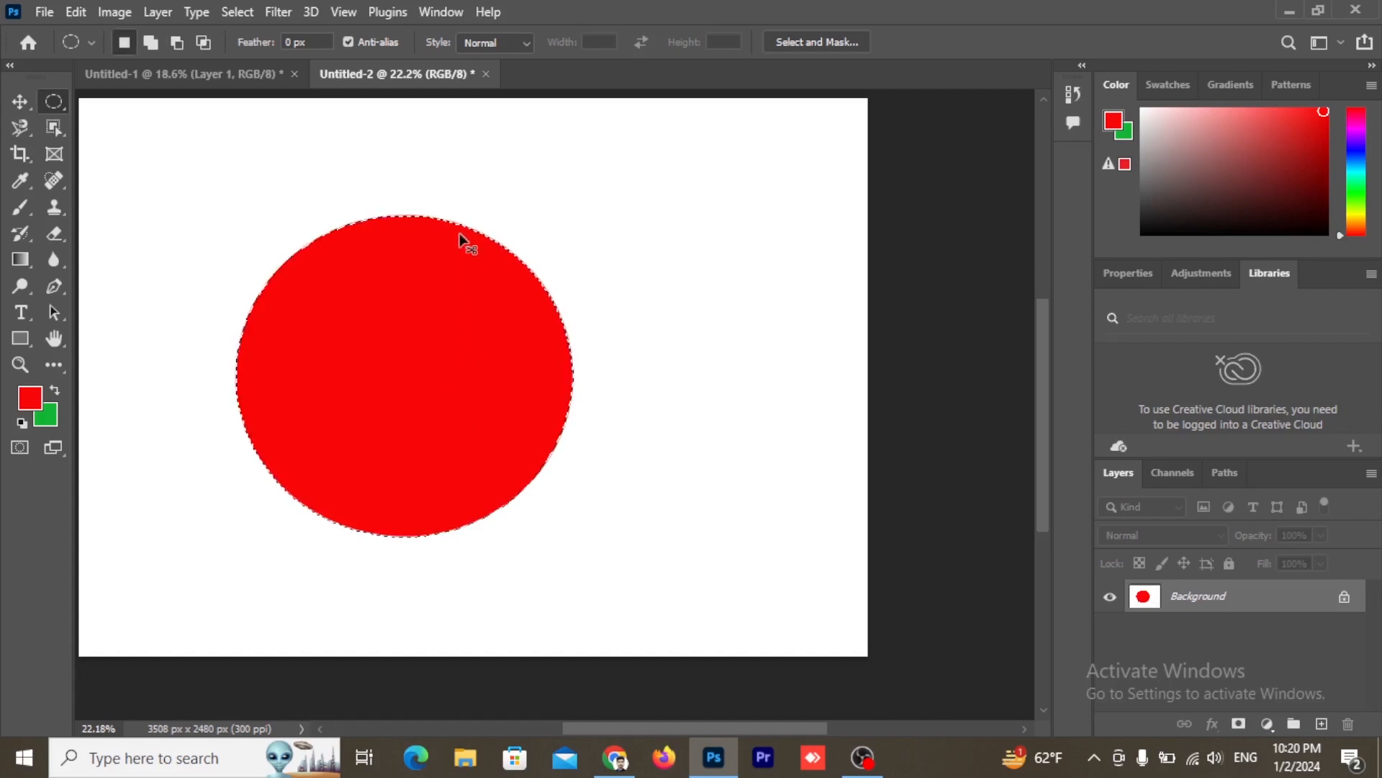
key("ctrl+d")
Switch to the Magnetic Lasso tool
right_click(25, 132)
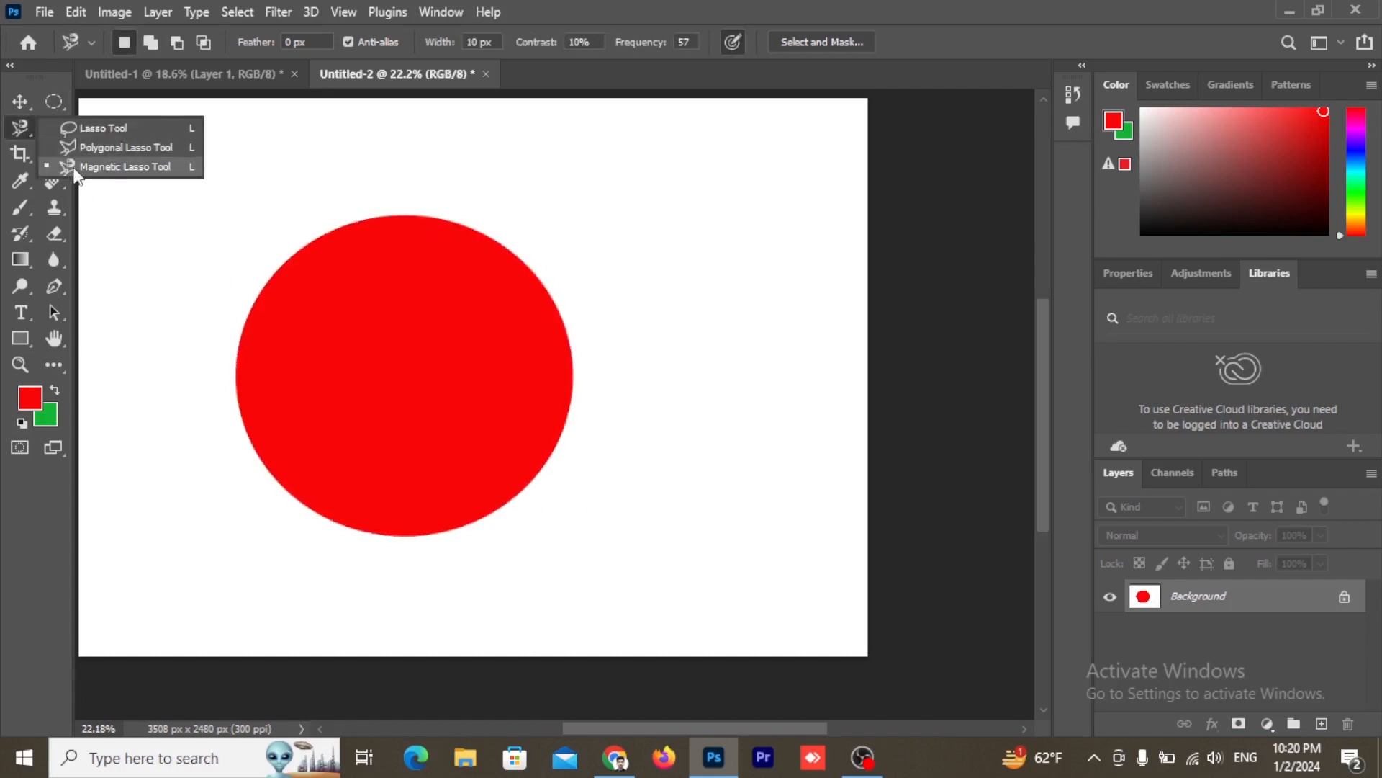
left_click(130, 168)
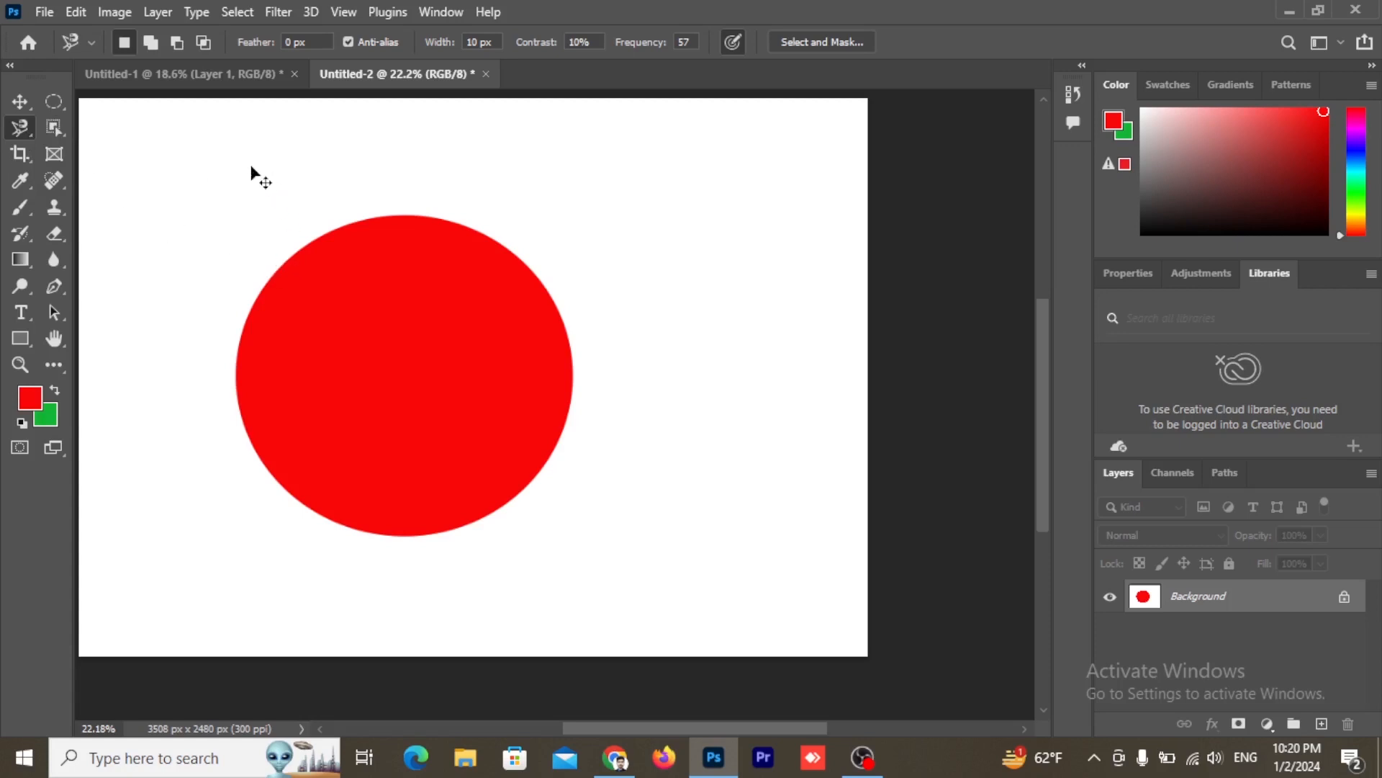
Sketch temporary red annotation strokes around the circle on the screen and clear them
key("ctrl+2")
left_click_drag(266, 225, 334, 171)
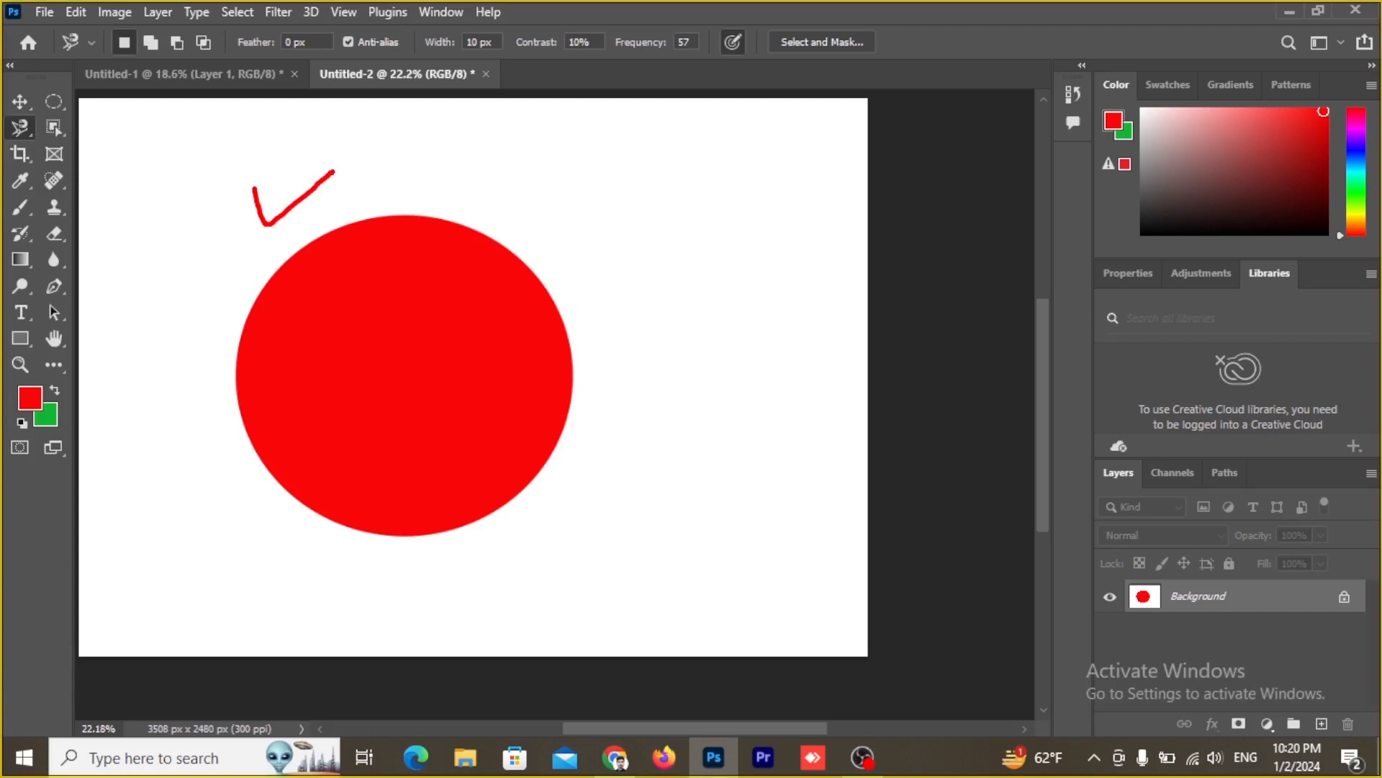
mouse_move(528, 211)
left_mouse_down()
mouse_move(272, 221)
mouse_move(240, 288)
mouse_move(257, 409)
mouse_move(304, 492)
mouse_move(614, 504)
mouse_move(651, 307)
mouse_move(548, 175)
left_mouse_up()
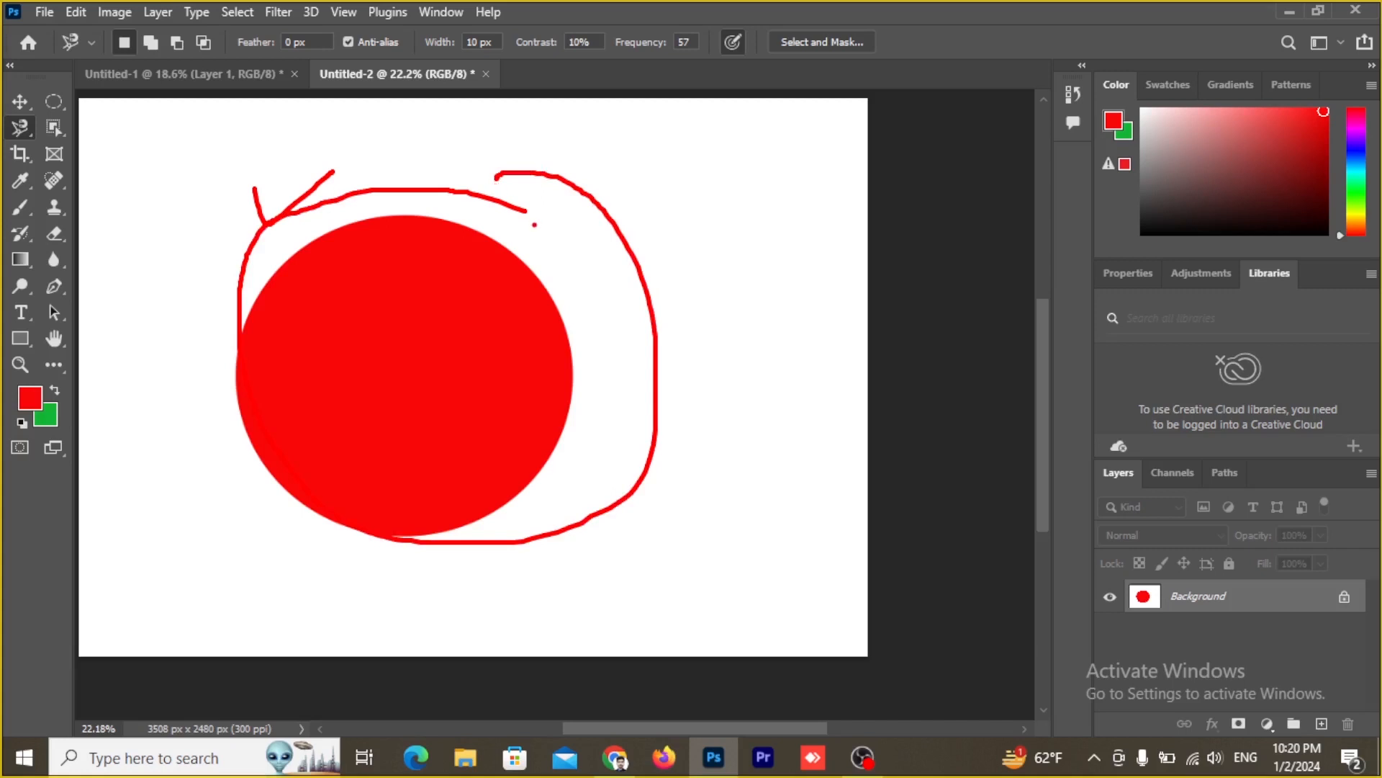
key("Escape")
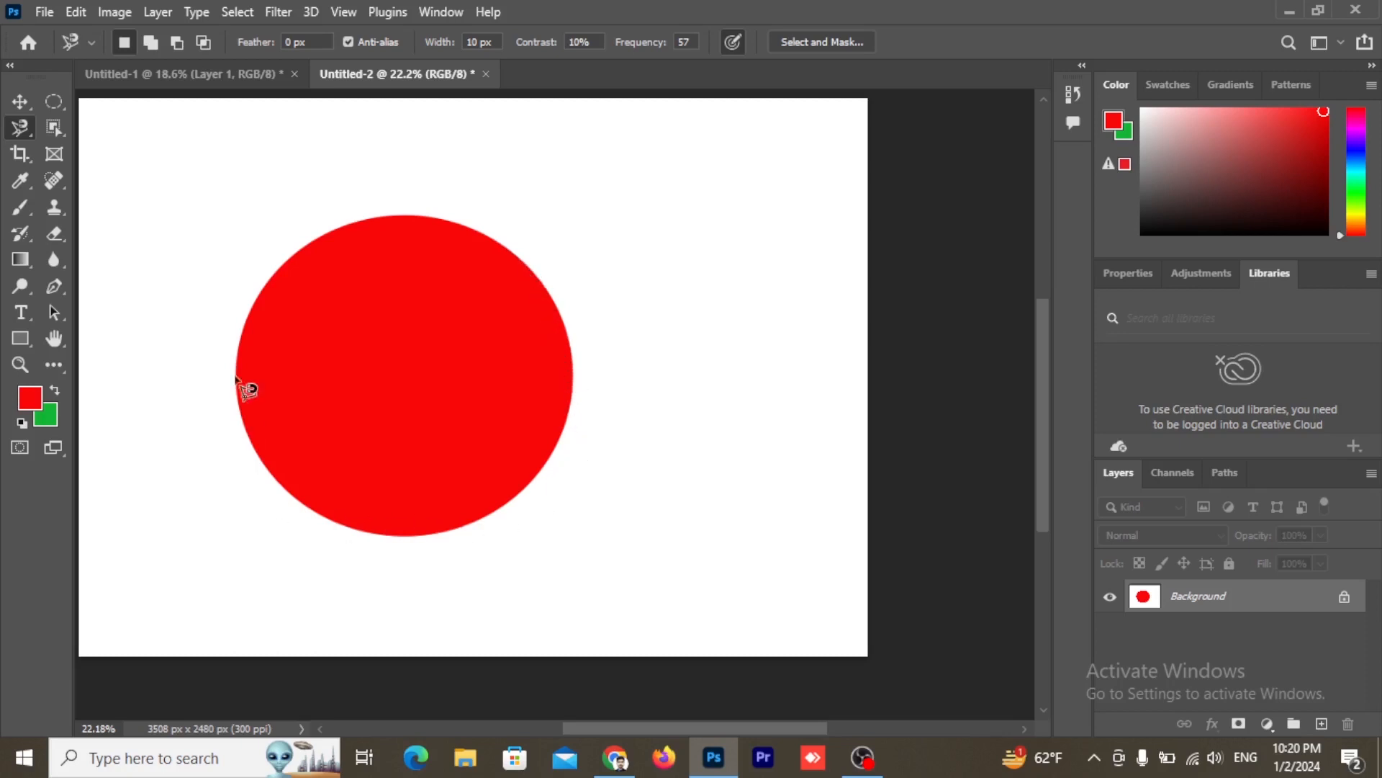
Try a loose Magnetic Lasso path across the right side of the red circle, and deselect it
left_click(588, 358)
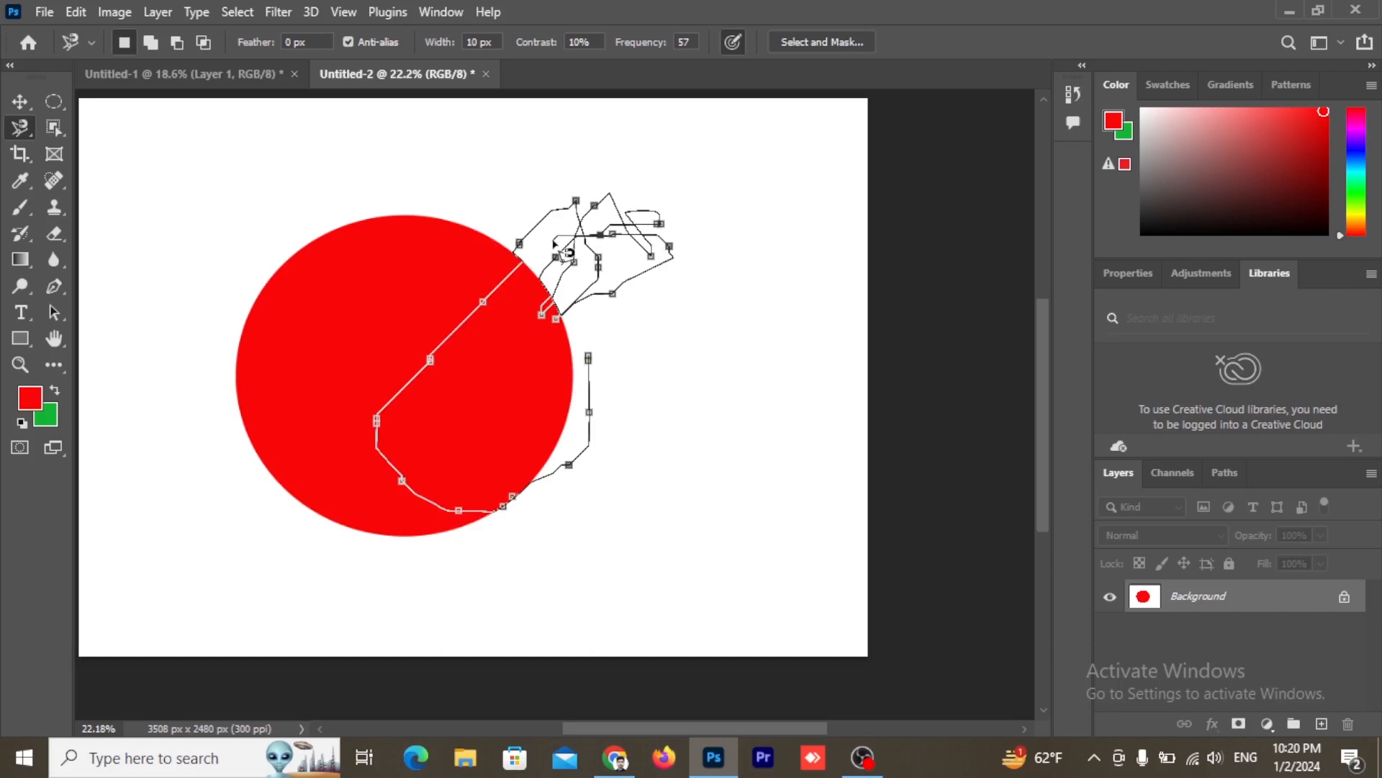
left_click(590, 357)
key("ctrl+d")
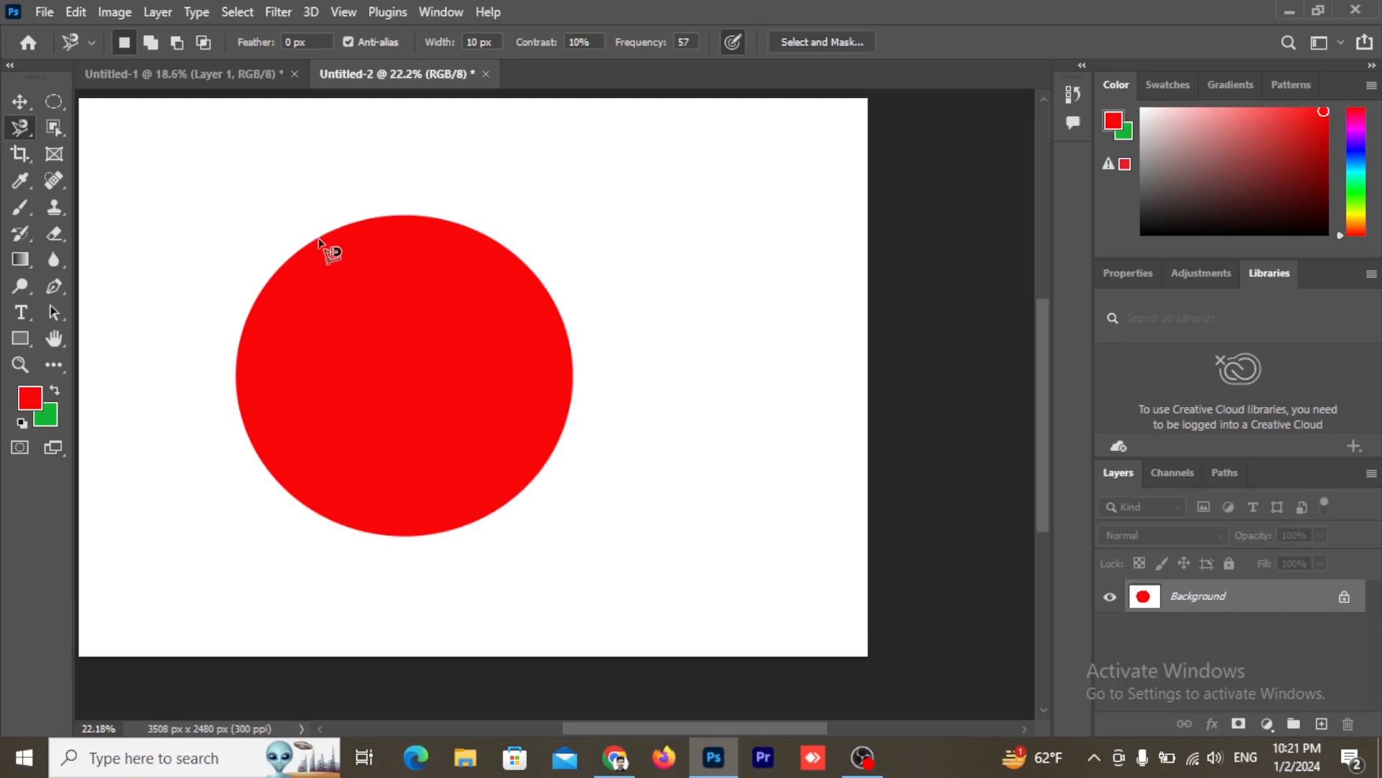
Trace the red circle's full edge with the Magnetic Lasso tool and close the path into a selection
scroll(322, 245, "up", 5)
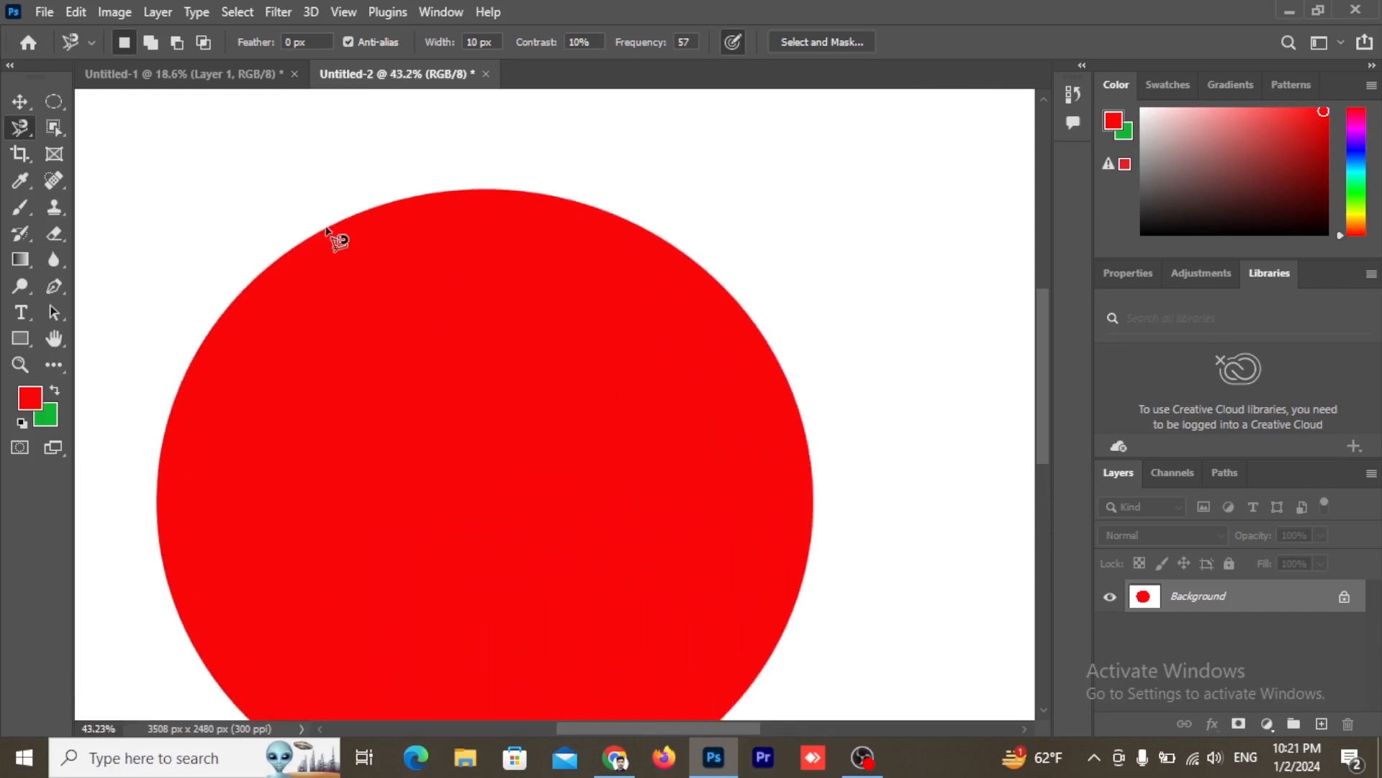
left_click(325, 226)
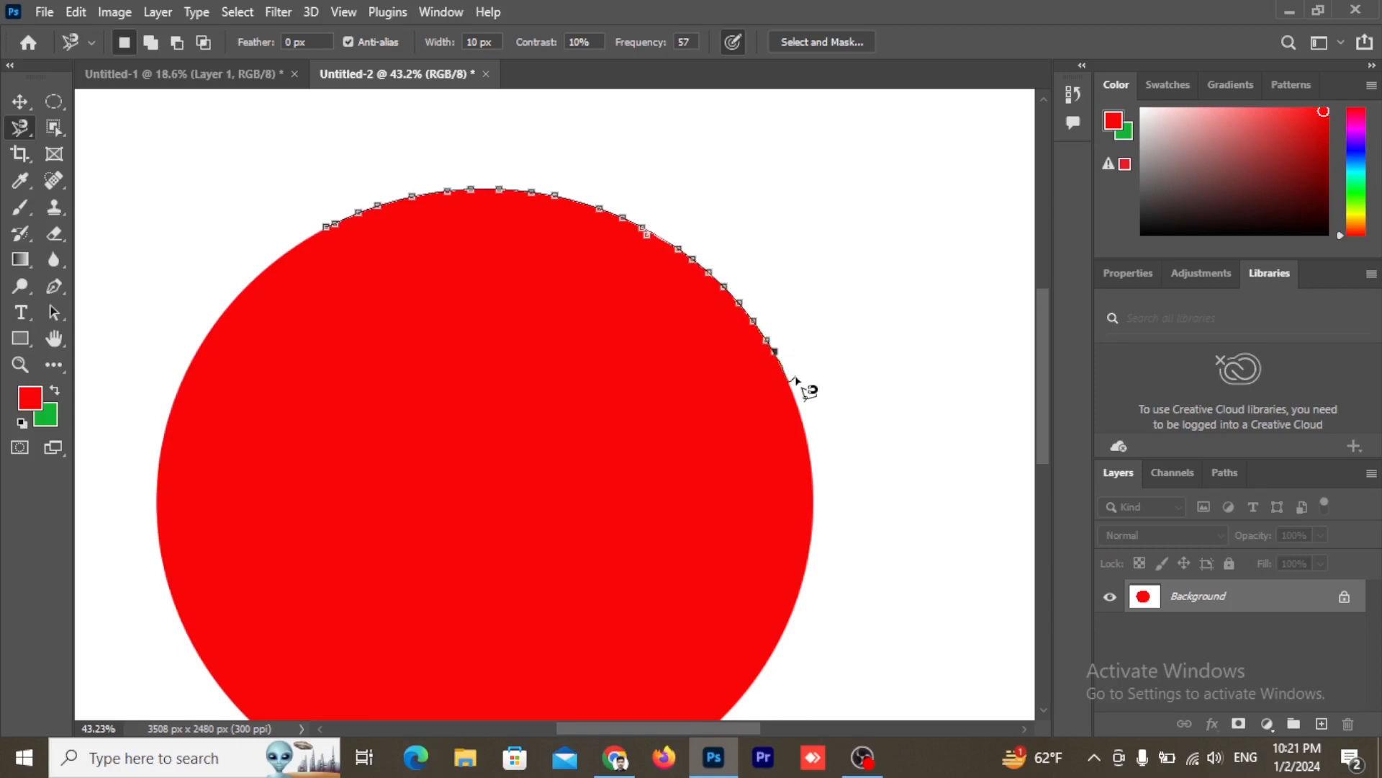
scroll(796, 382, "down", 2)
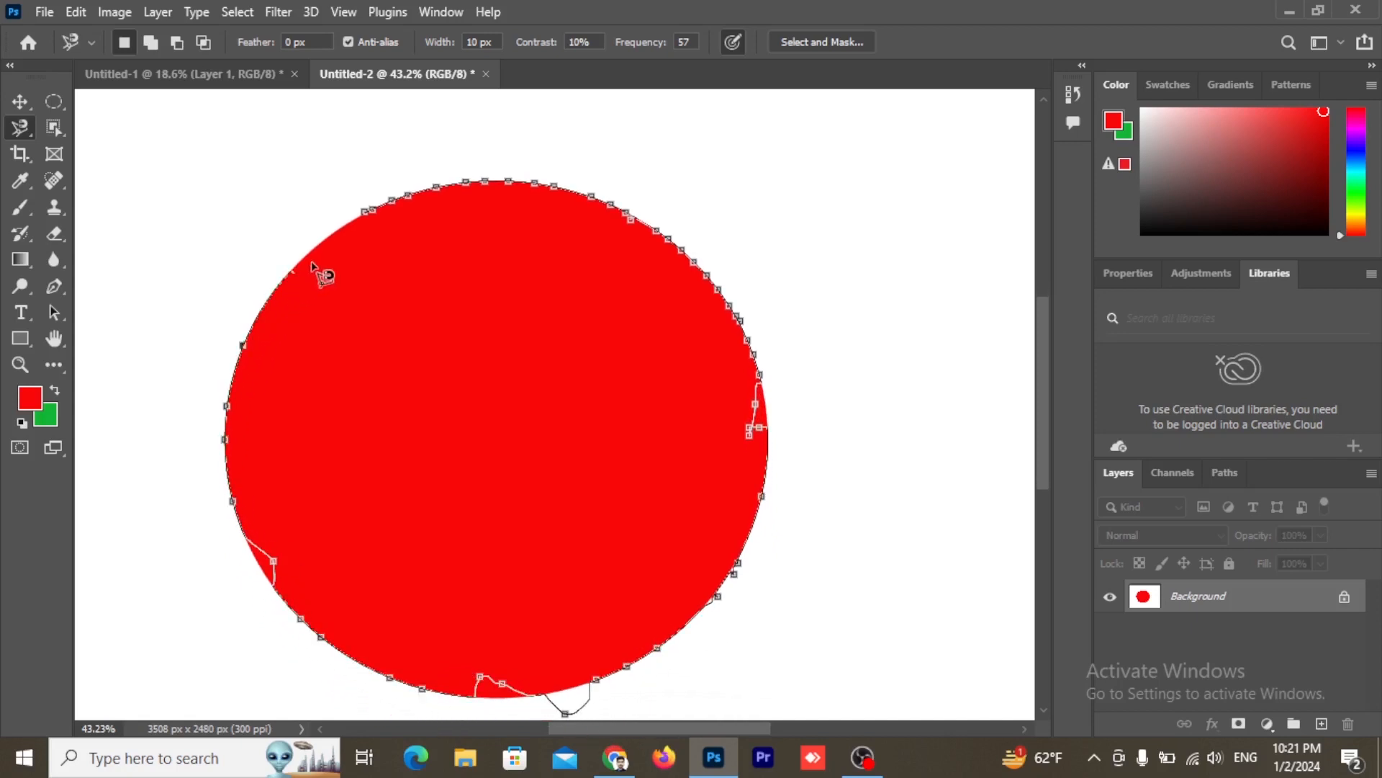
left_click(368, 212)
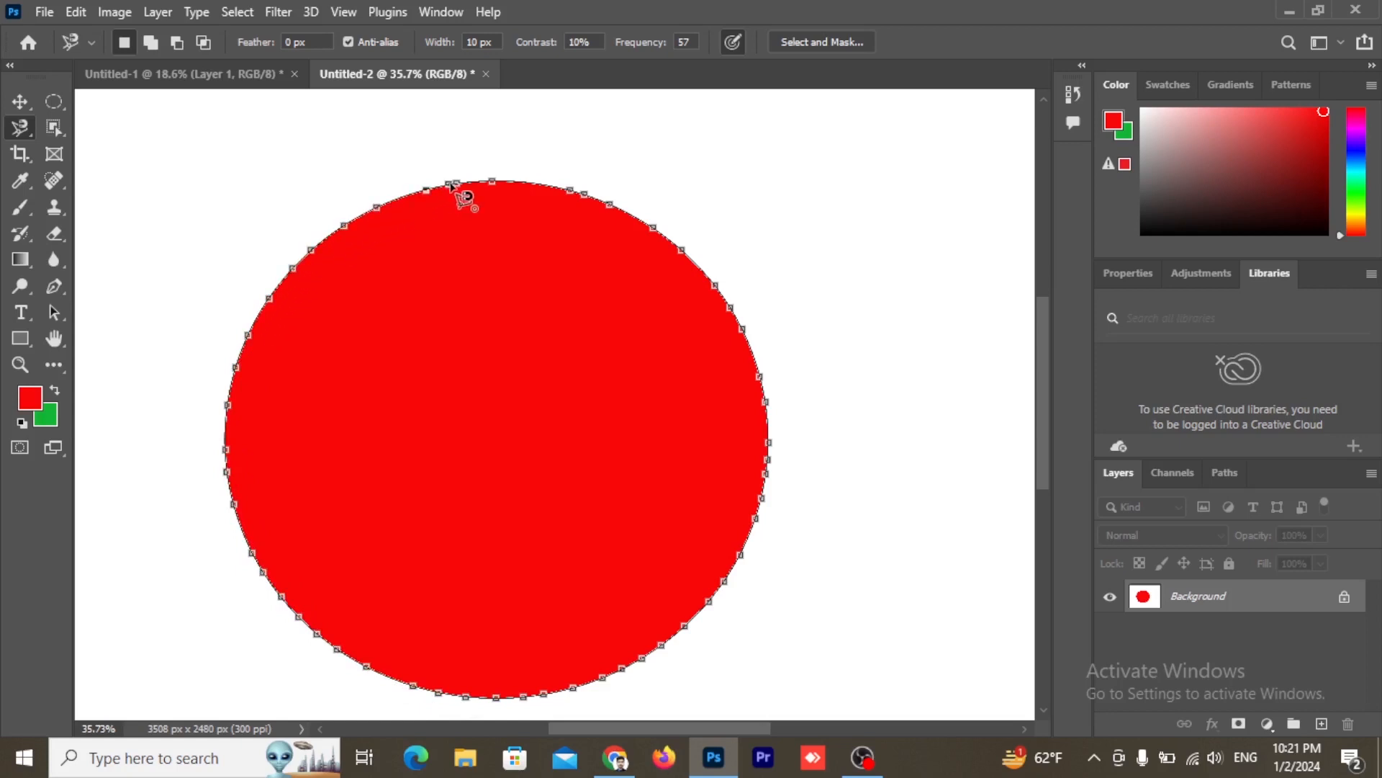
left_click(448, 186)
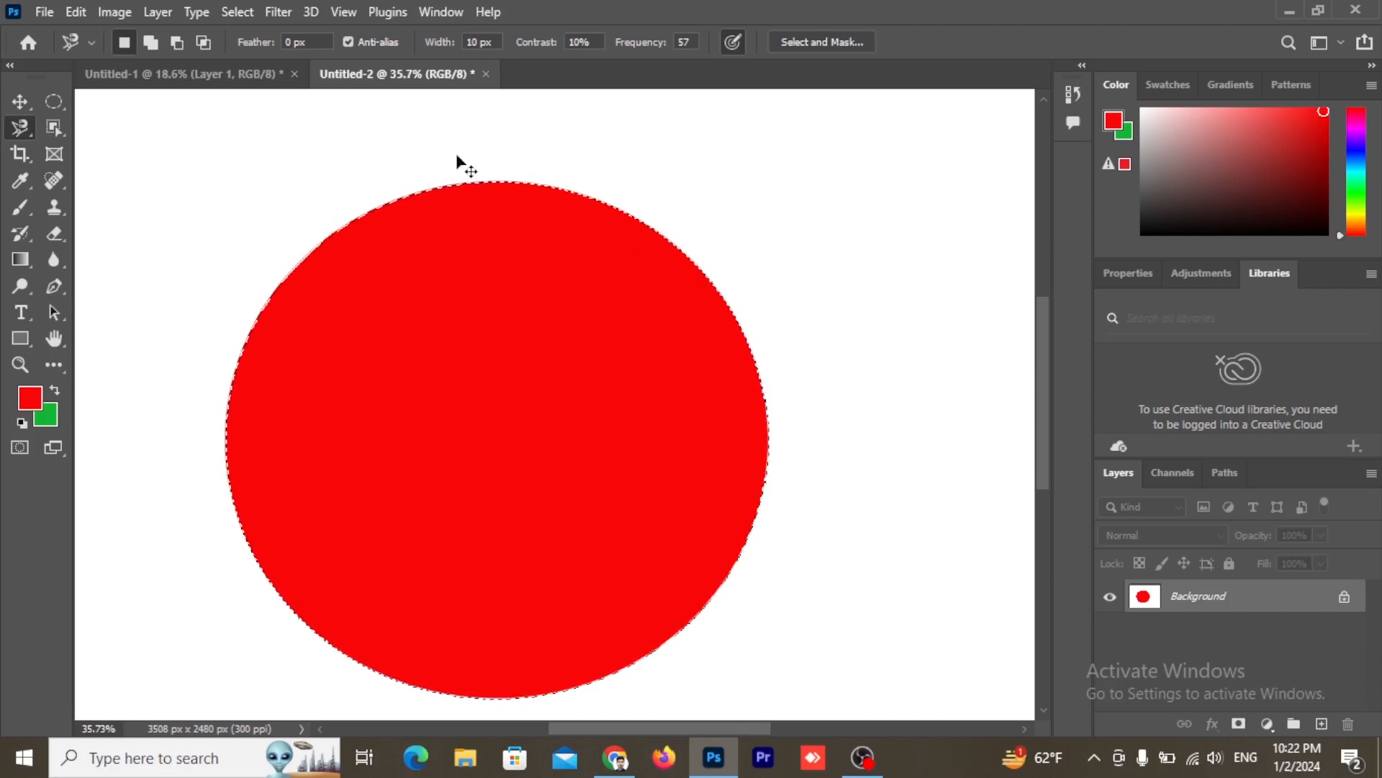
Deselect the red circle, switch to the Untitled-1 document, and bring the baby photo on Layer 1 into view
key("ctrl+d")
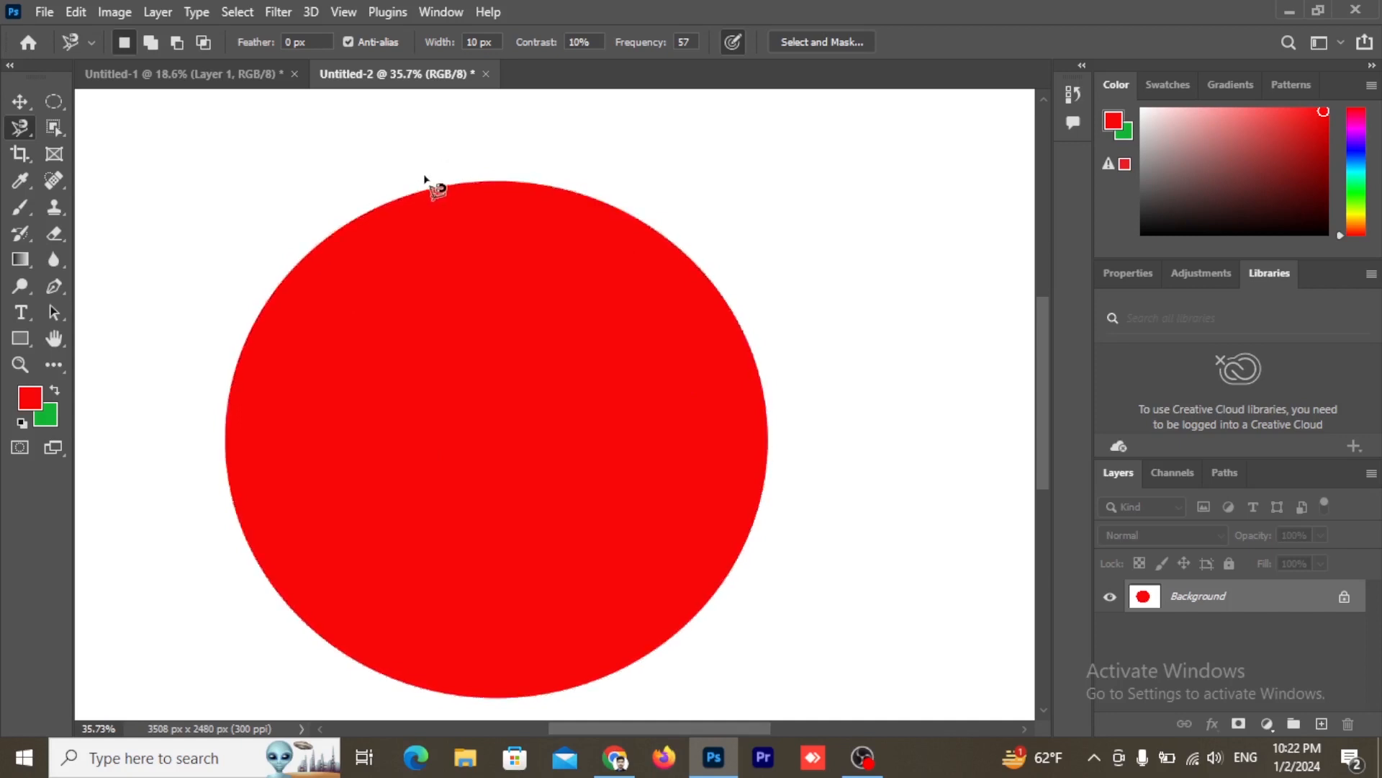
left_click(188, 68)
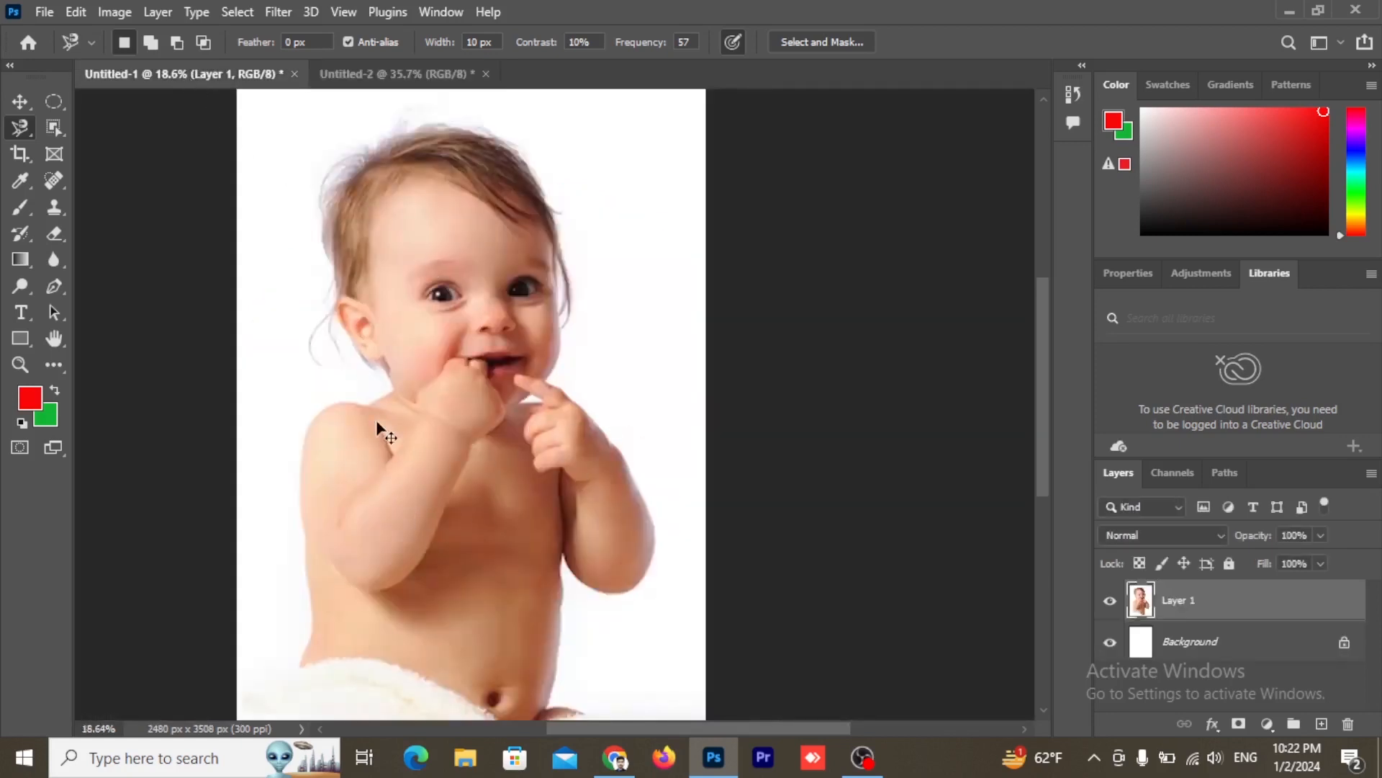
scroll(364, 410, "up", 2)
scroll(364, 411, "down", 4)
scroll(378, 432, "up", 2)
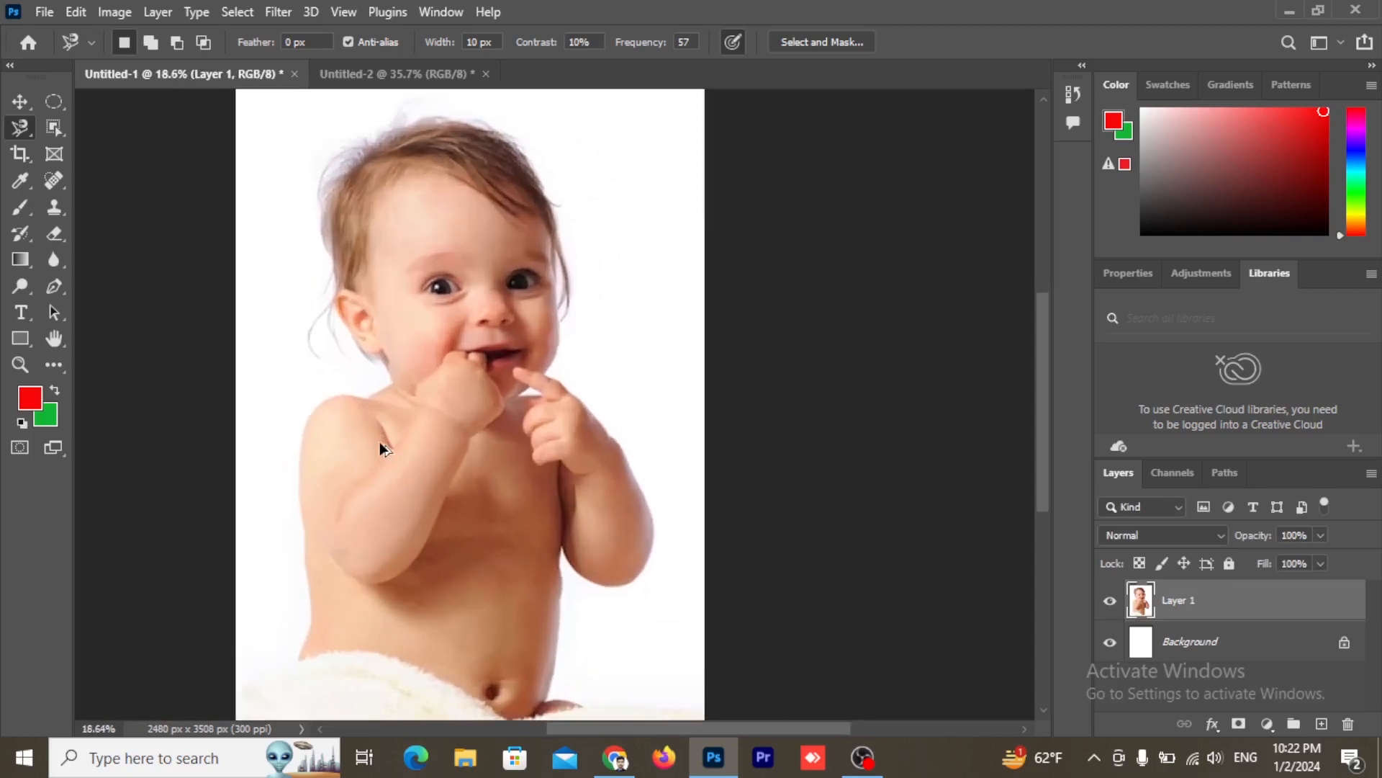
left_click_drag(659, 728, 619, 728)
scroll(576, 320, "down", 1)
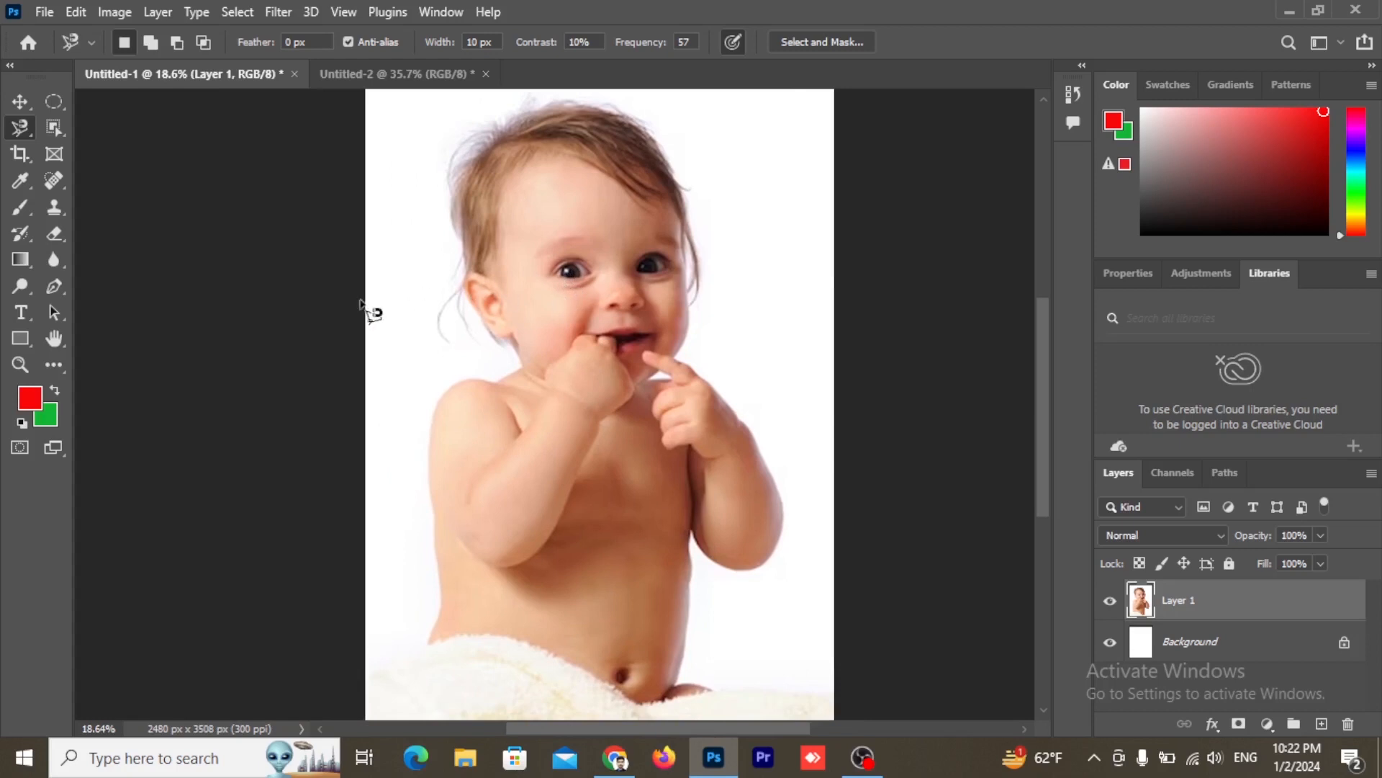
Draw a rectangular marquee over the baby's head and chest, and switch to the Single Row Marquee tool
left_click(51, 101)
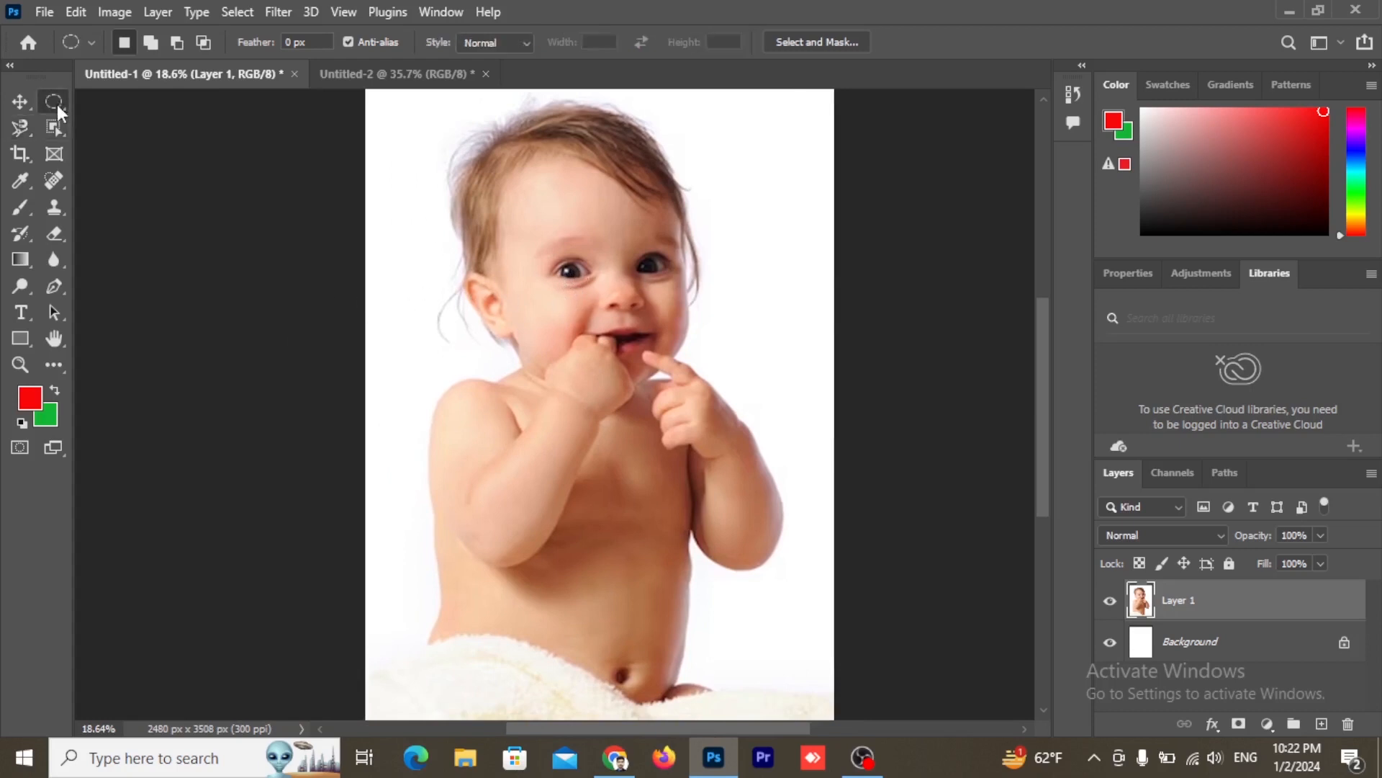
right_click(58, 97)
left_click(124, 120)
key("shift+m")
left_click_drag(439, 144, 763, 481)
right_click(55, 98)
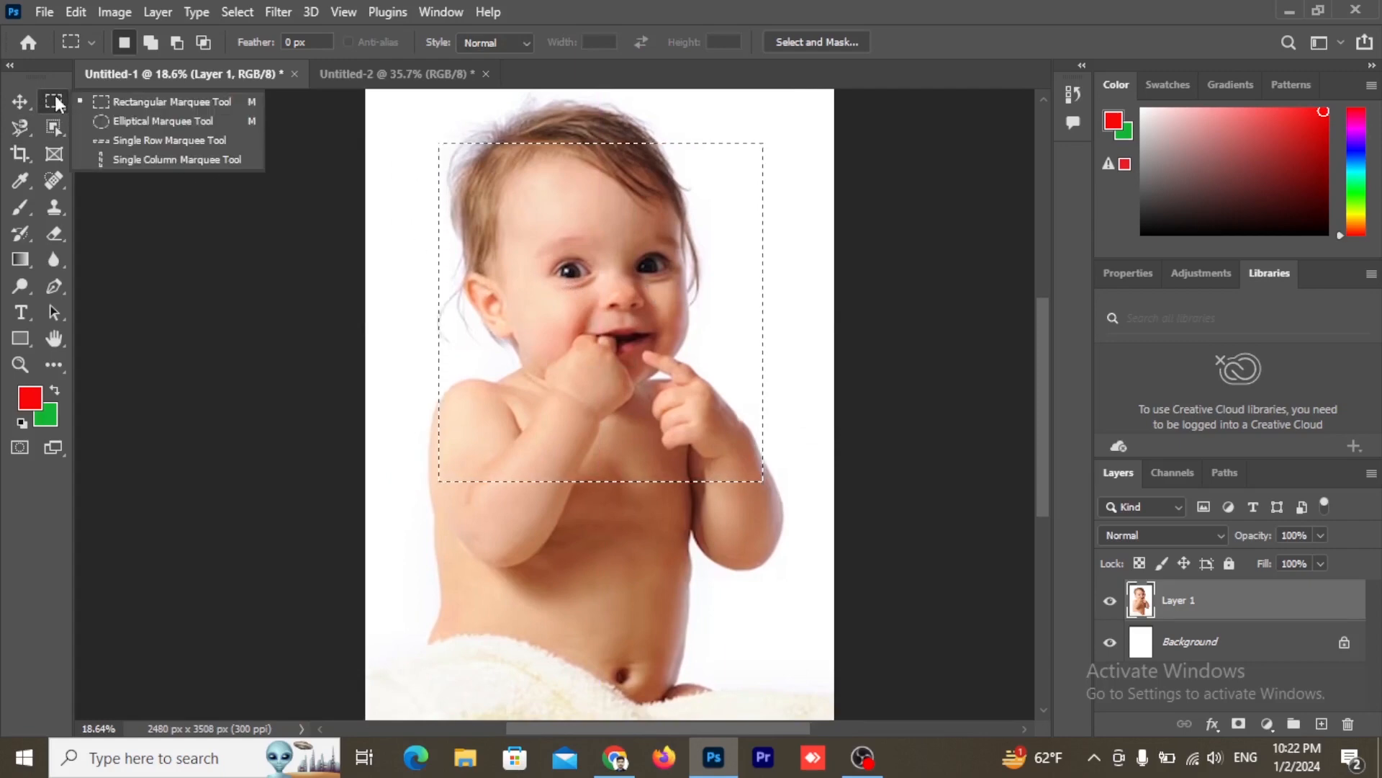
left_click(95, 140)
right_click(55, 103)
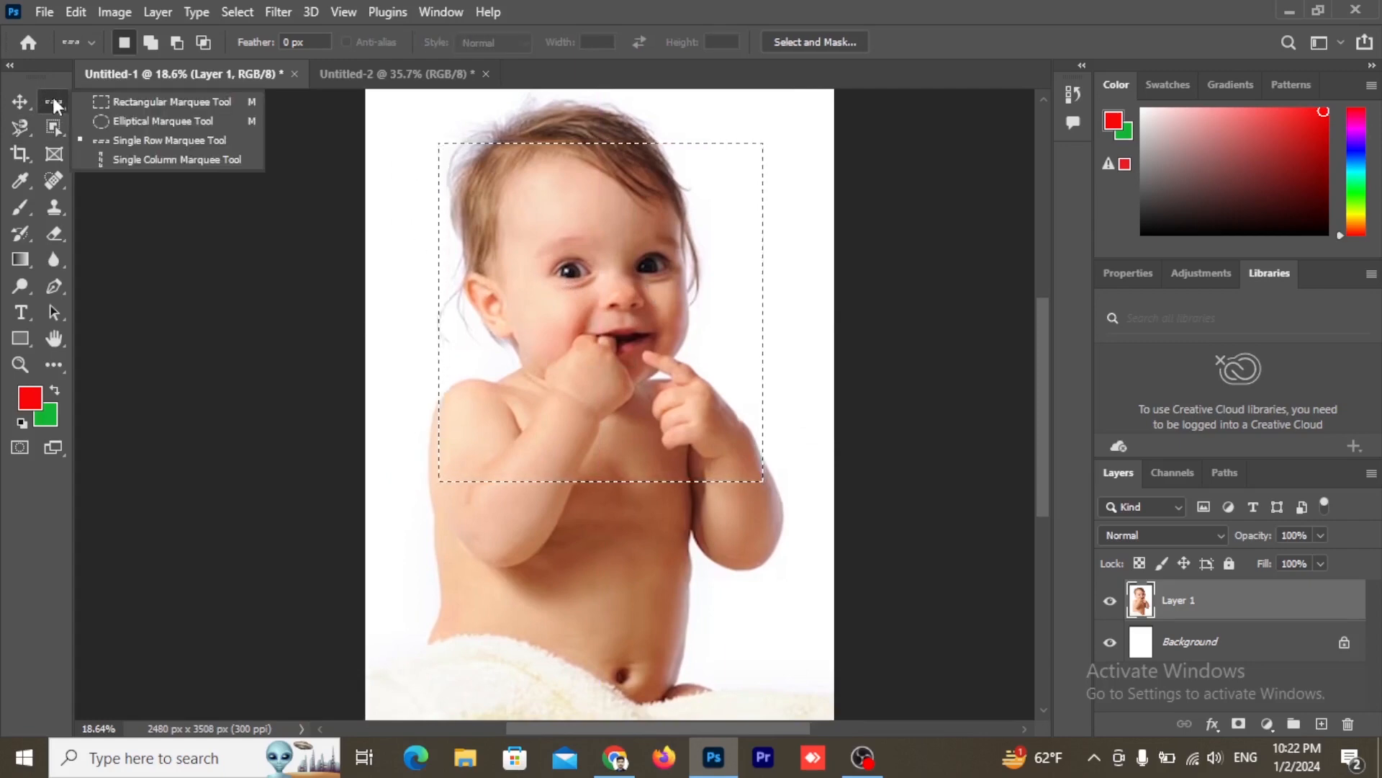
Replace the rectangular selection with a freehand Lasso selection along the baby's jaw and ear
left_click(20, 126)
right_click(21, 125)
left_click(98, 130)
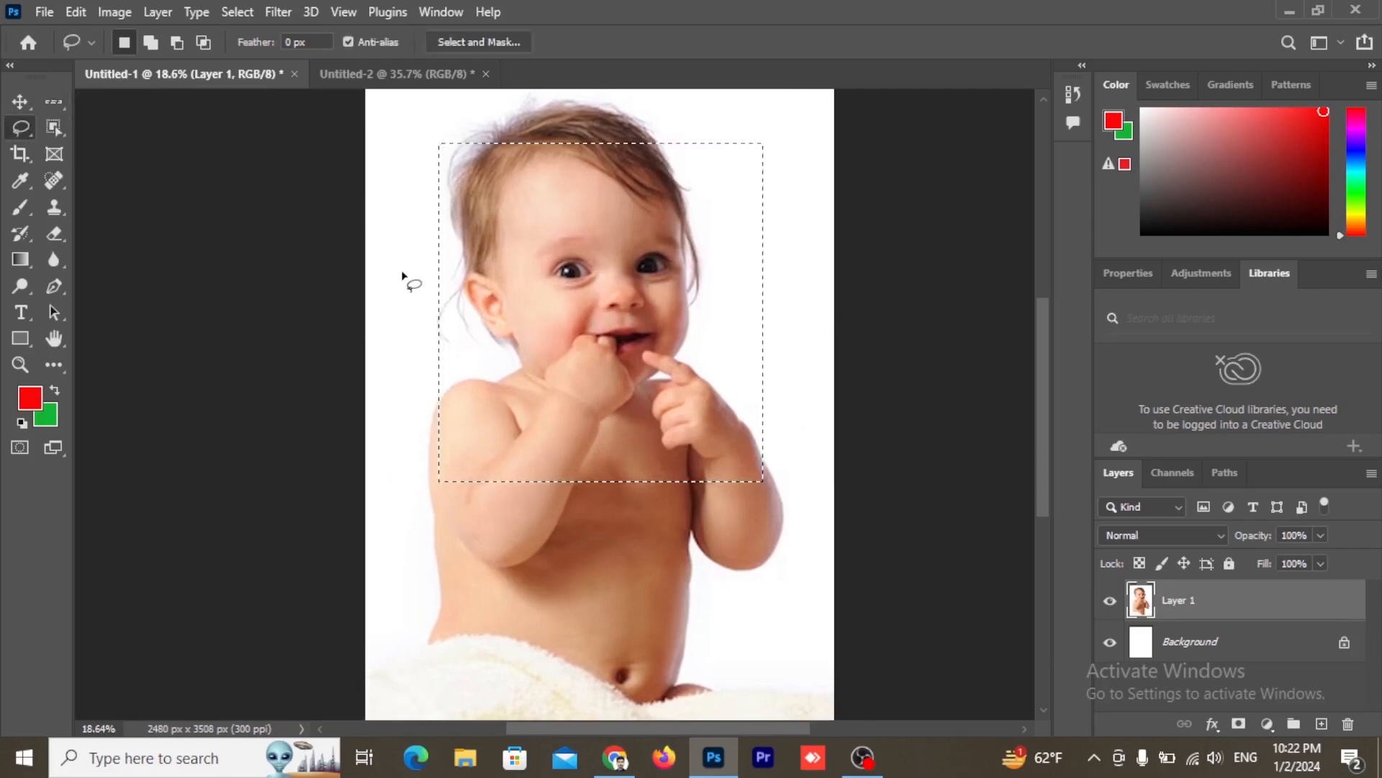
left_click_drag(514, 370, 514, 354)
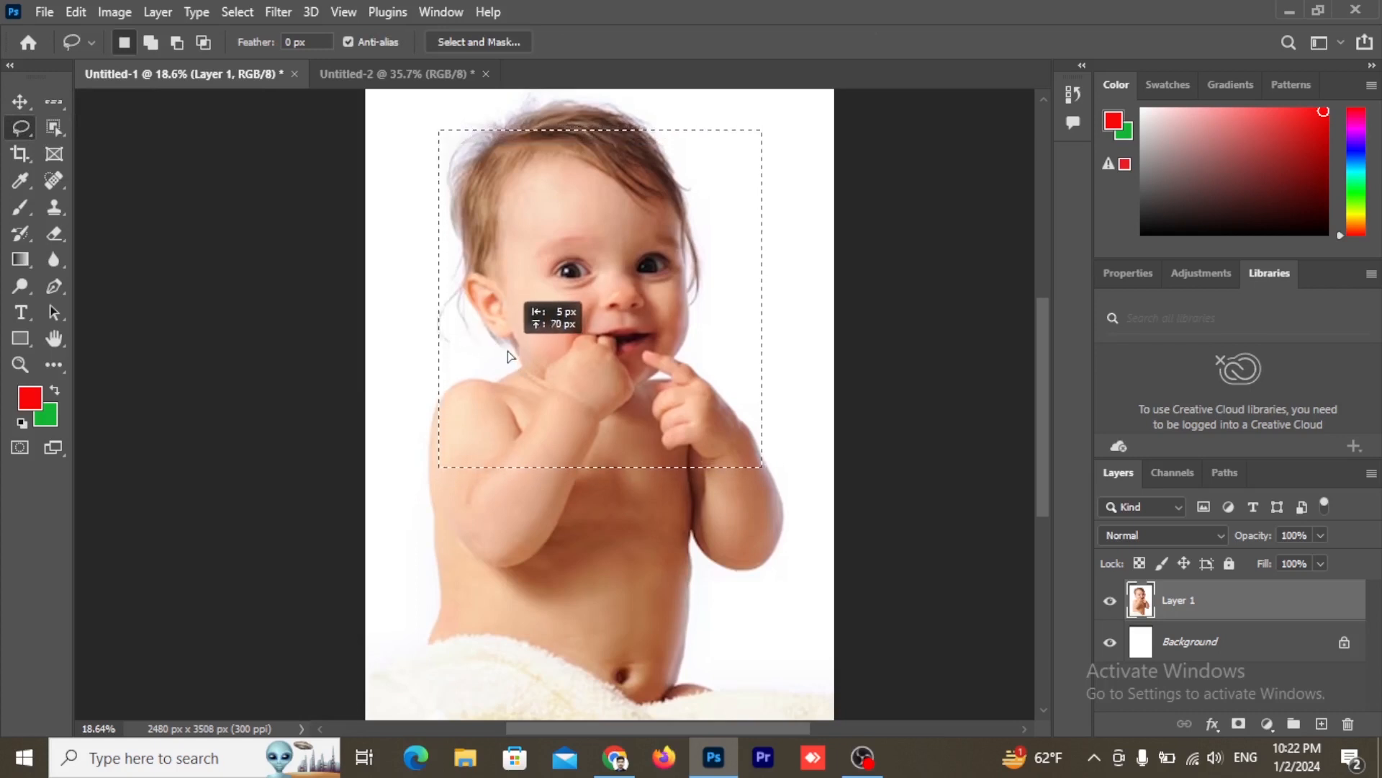
left_click(518, 380)
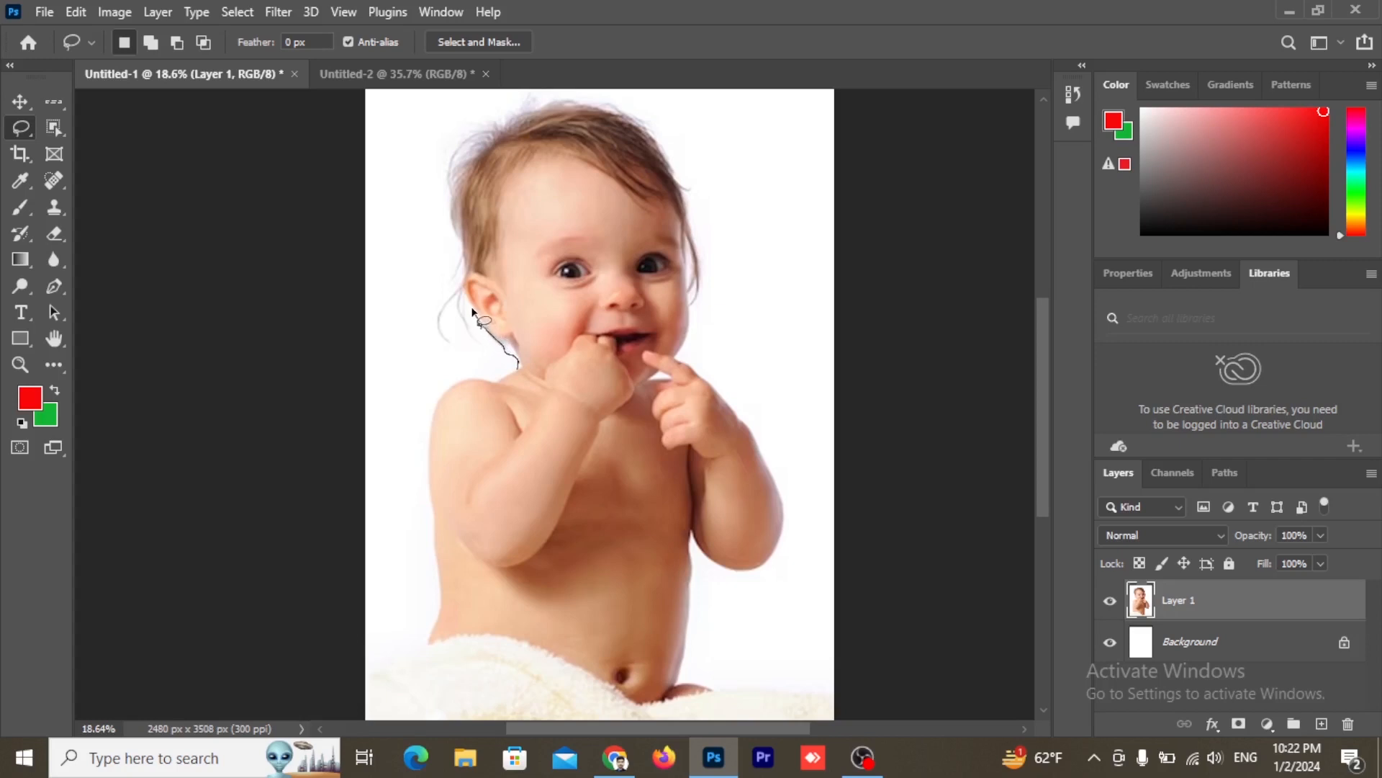
left_click_drag(460, 234, 461, 236)
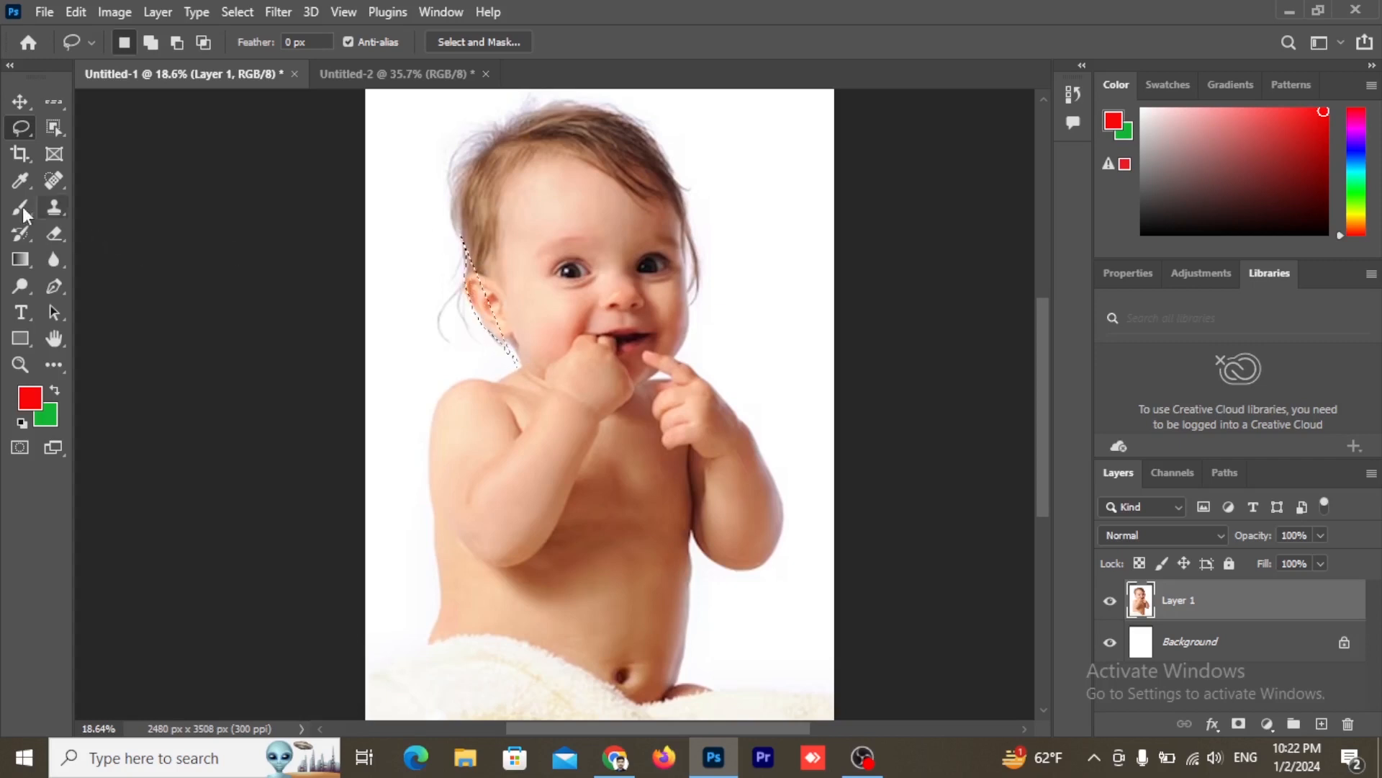
Try a Polygonal Lasso outline around the top of the baby's head, and deselect it
right_click(21, 127)
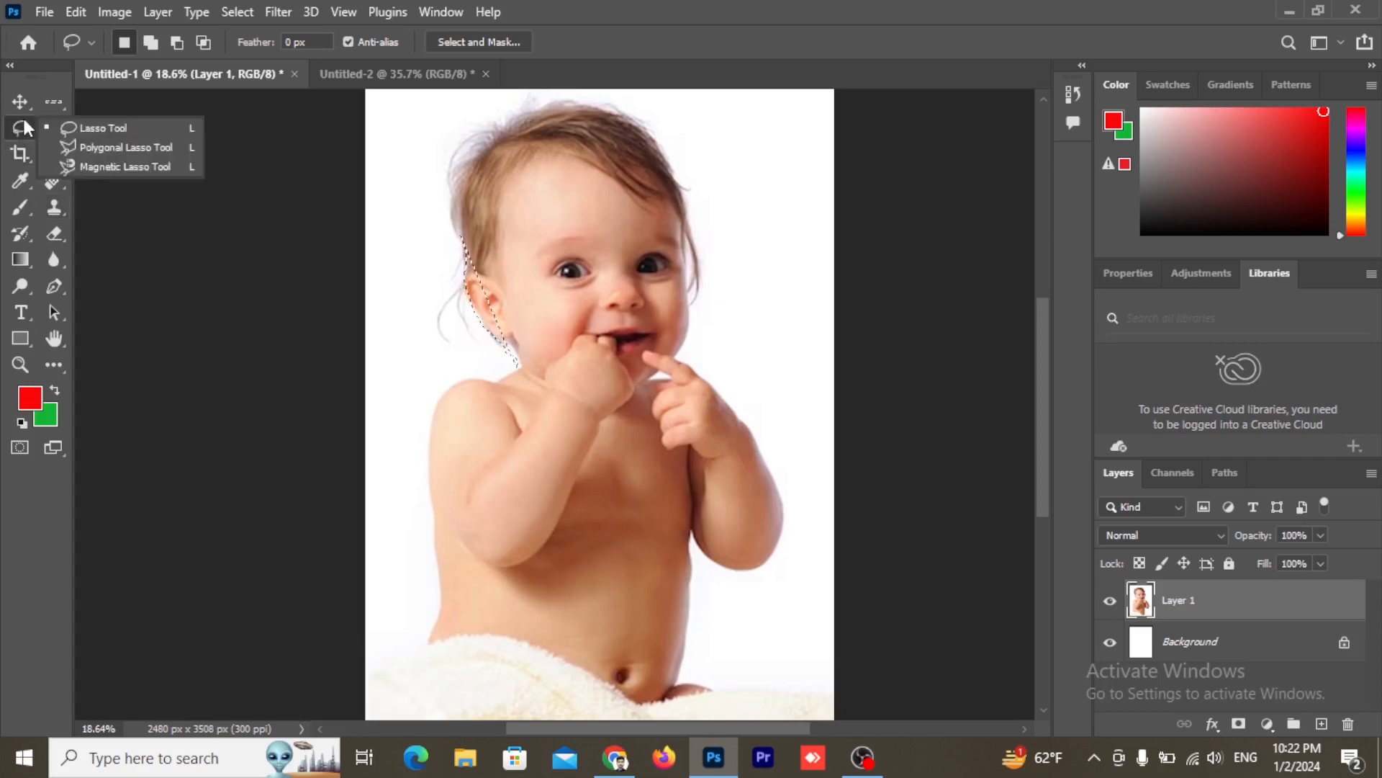
left_click(120, 149)
left_click(463, 175)
left_click(494, 132)
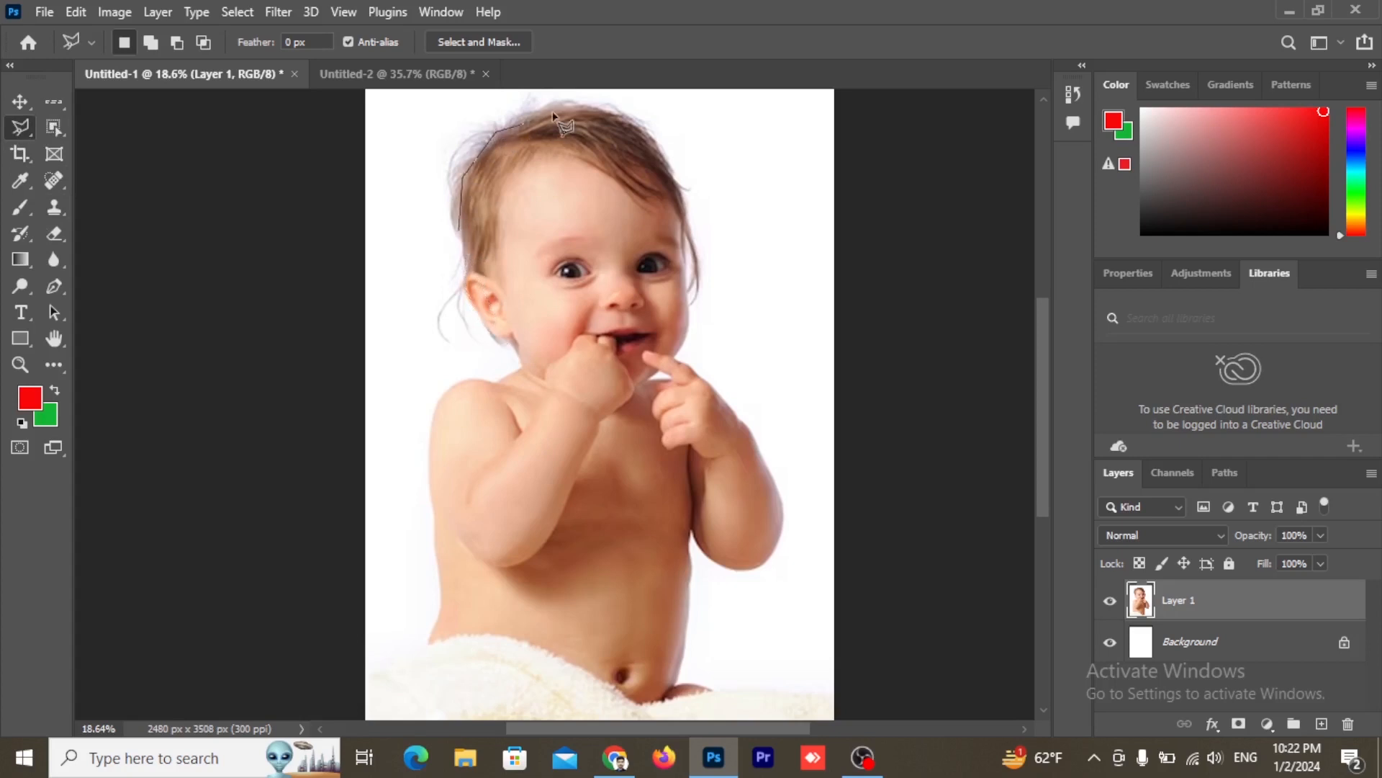
left_click(558, 109)
left_click(631, 136)
left_click(663, 157)
left_click(688, 180)
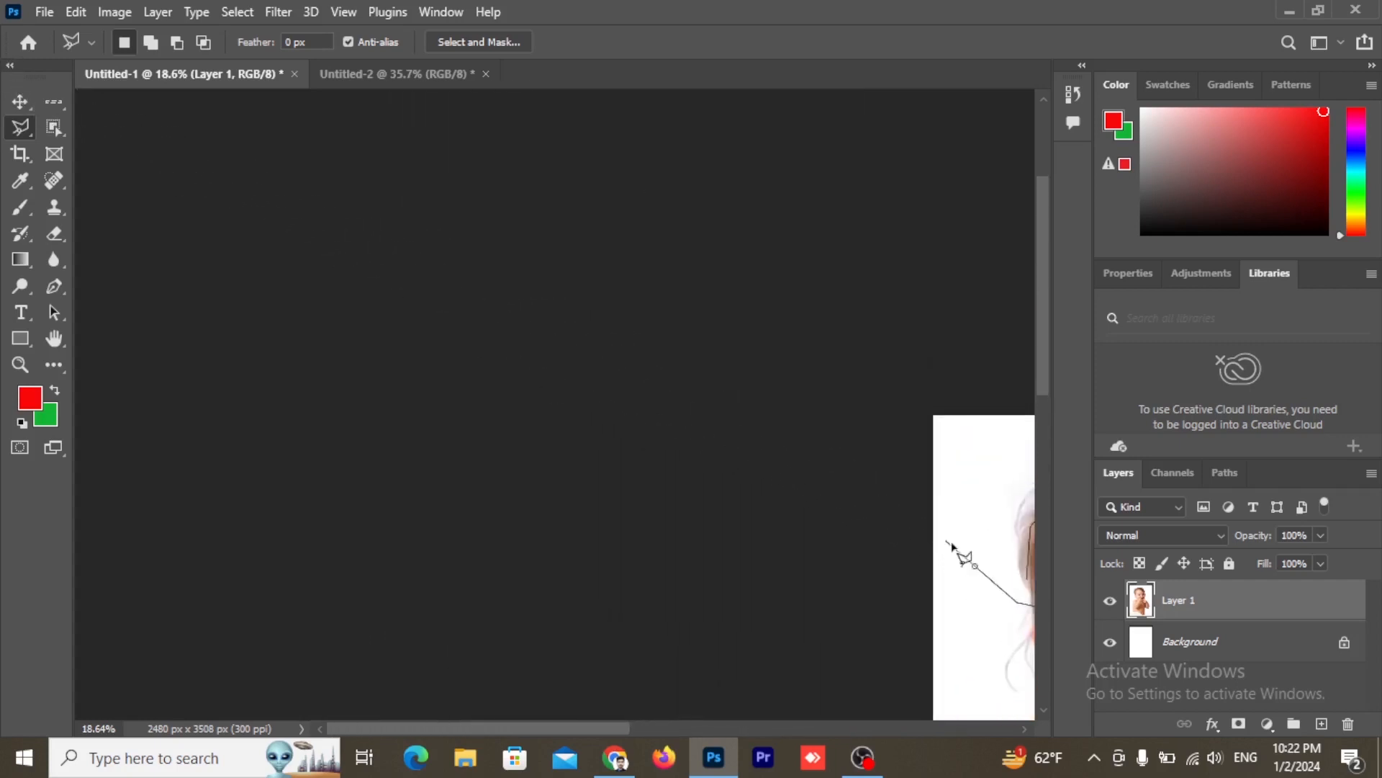
left_click(22, 102)
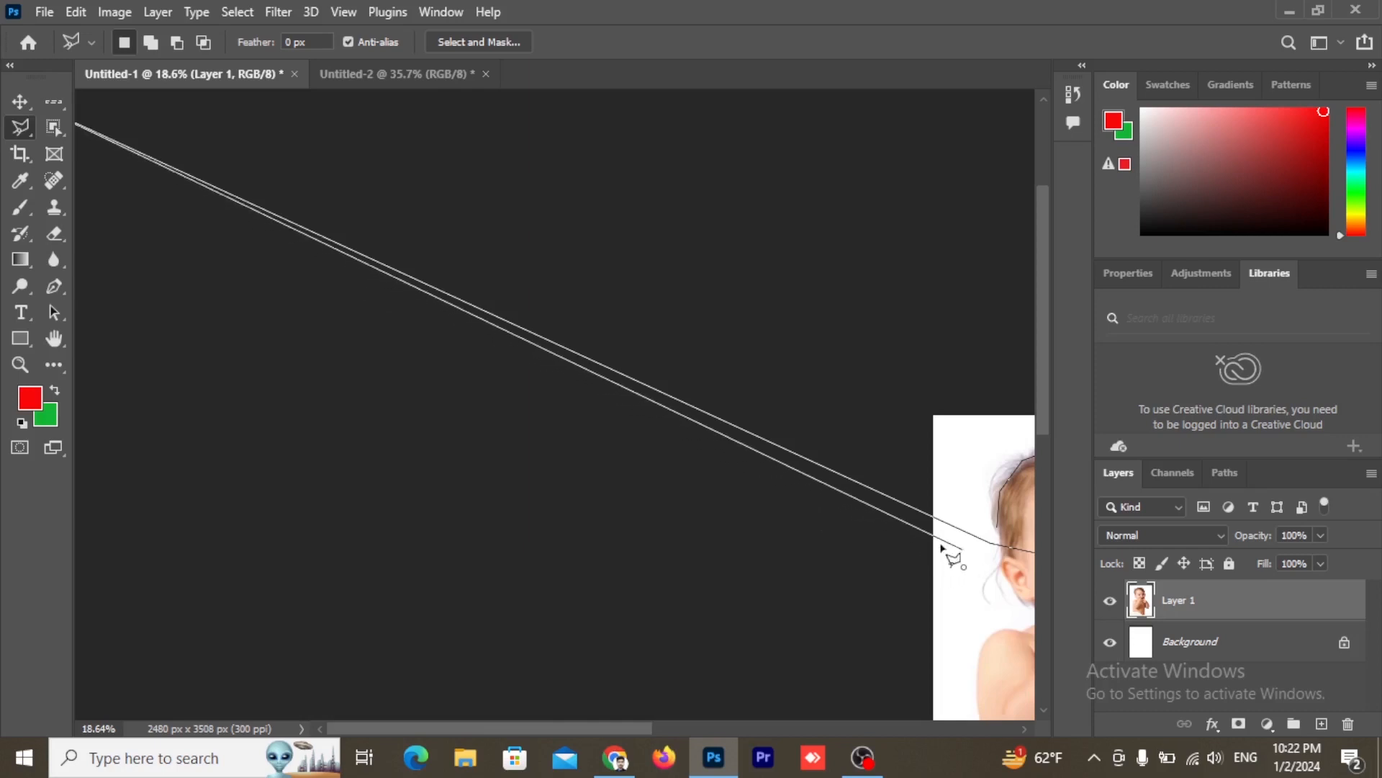
key("ctrl+minus")
key("ctrl+minus")
key("ctrl+minus")
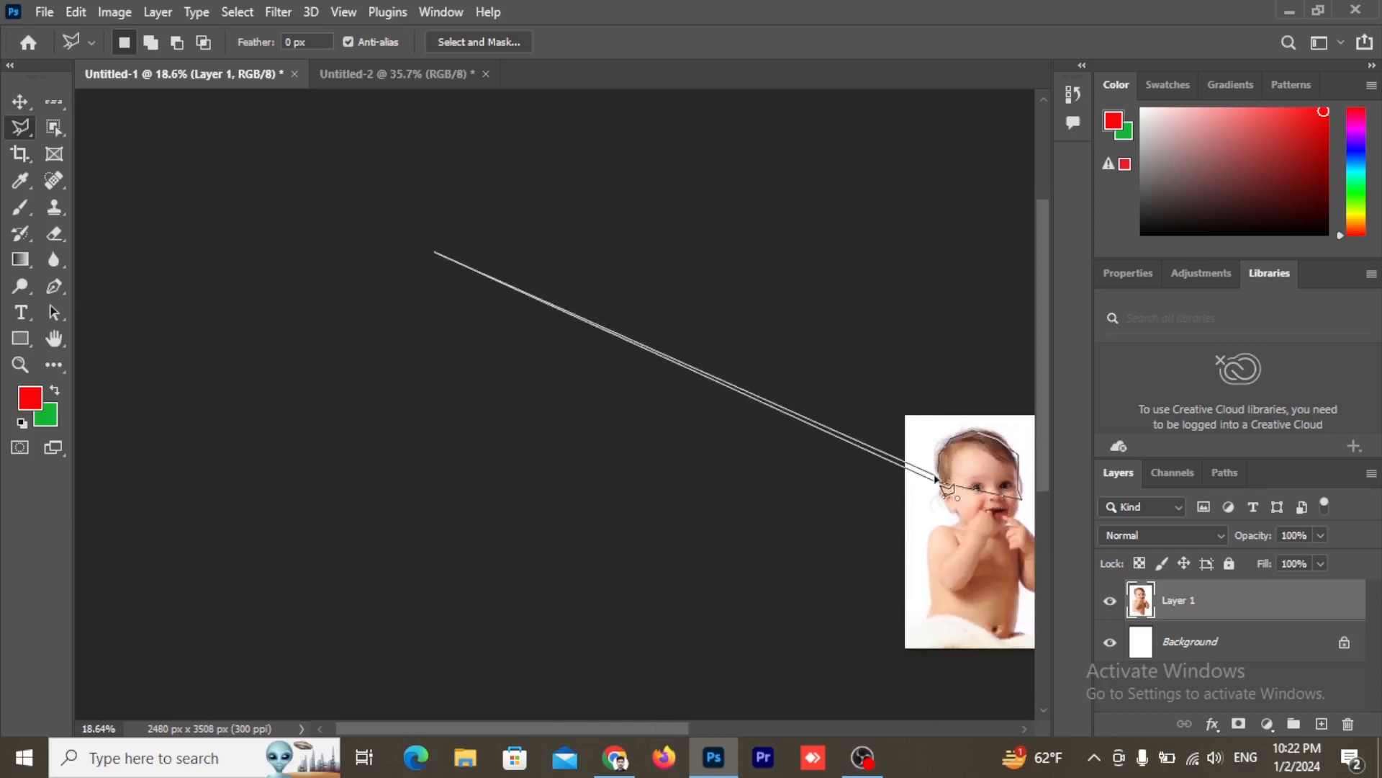
key("Escape")
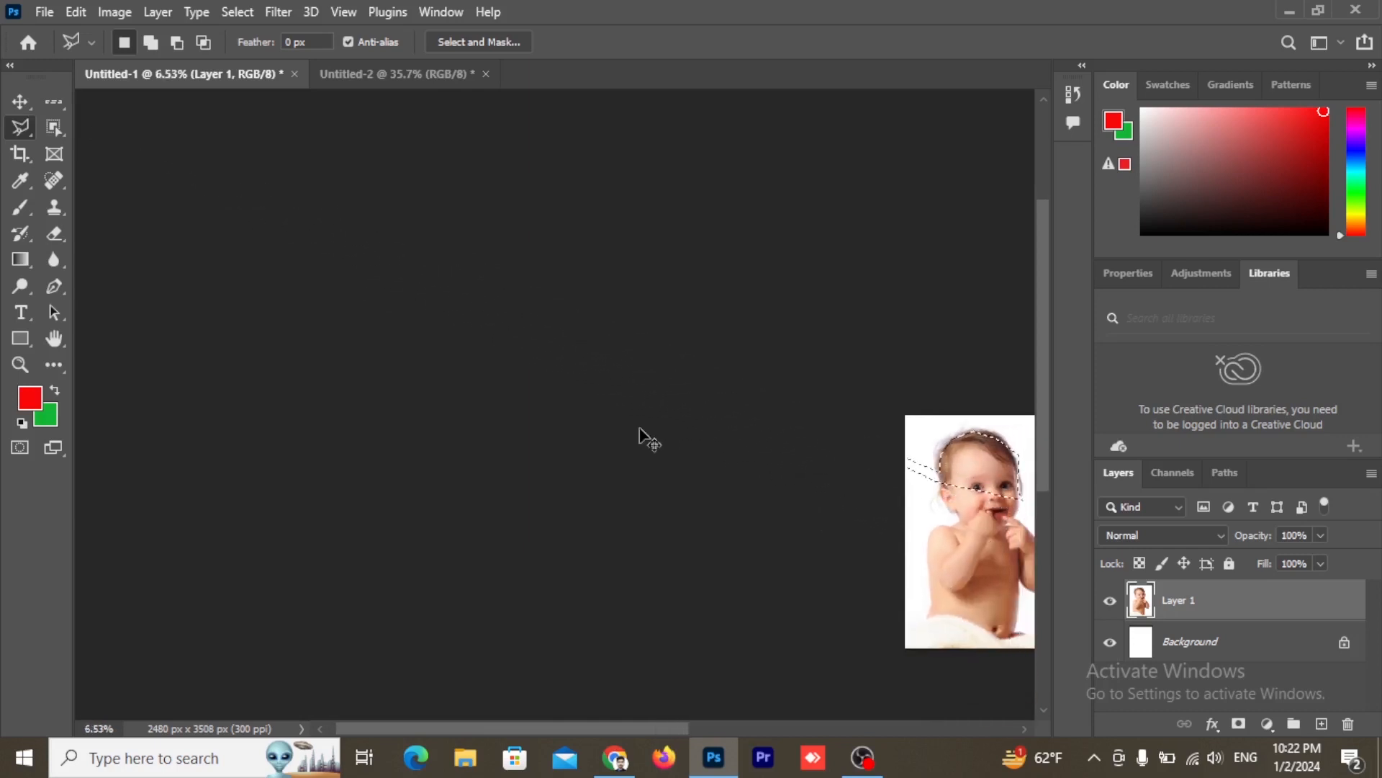
Trace the baby's edge with the Magnetic Lasso tool, from the towel up past the shoulder and ear and around the head to the opposite cheek
scroll(702, 476, "up", 3)
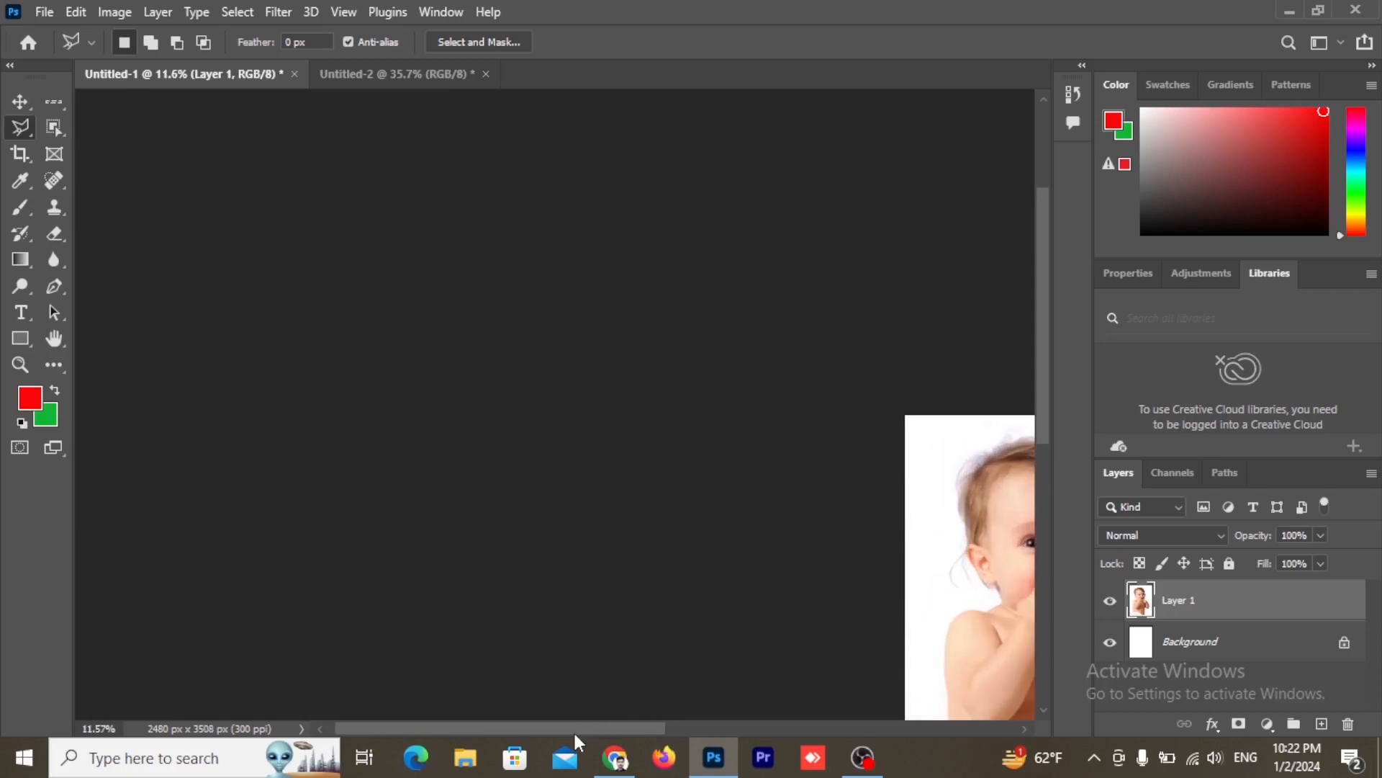
left_click_drag(573, 729, 712, 729)
scroll(666, 475, "down", 5)
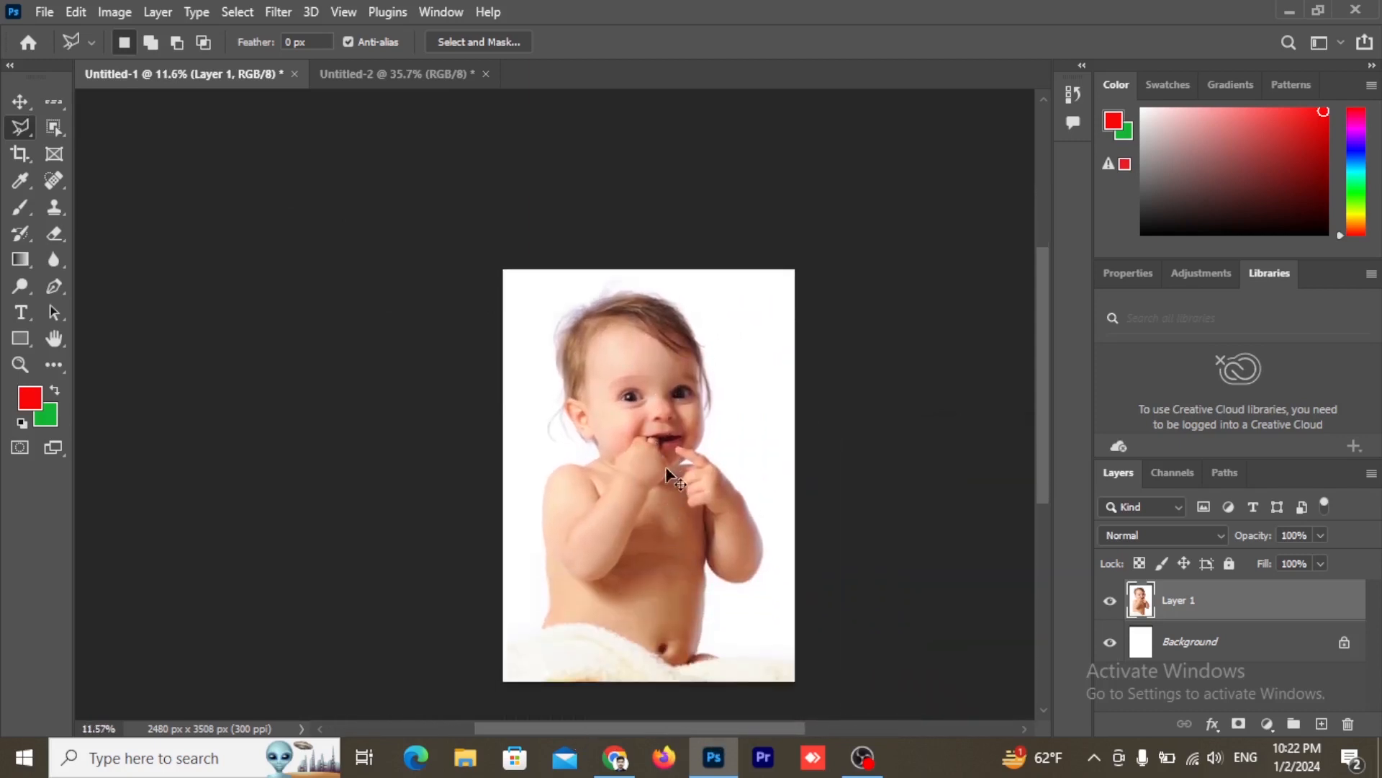
scroll(667, 472, "up", 3)
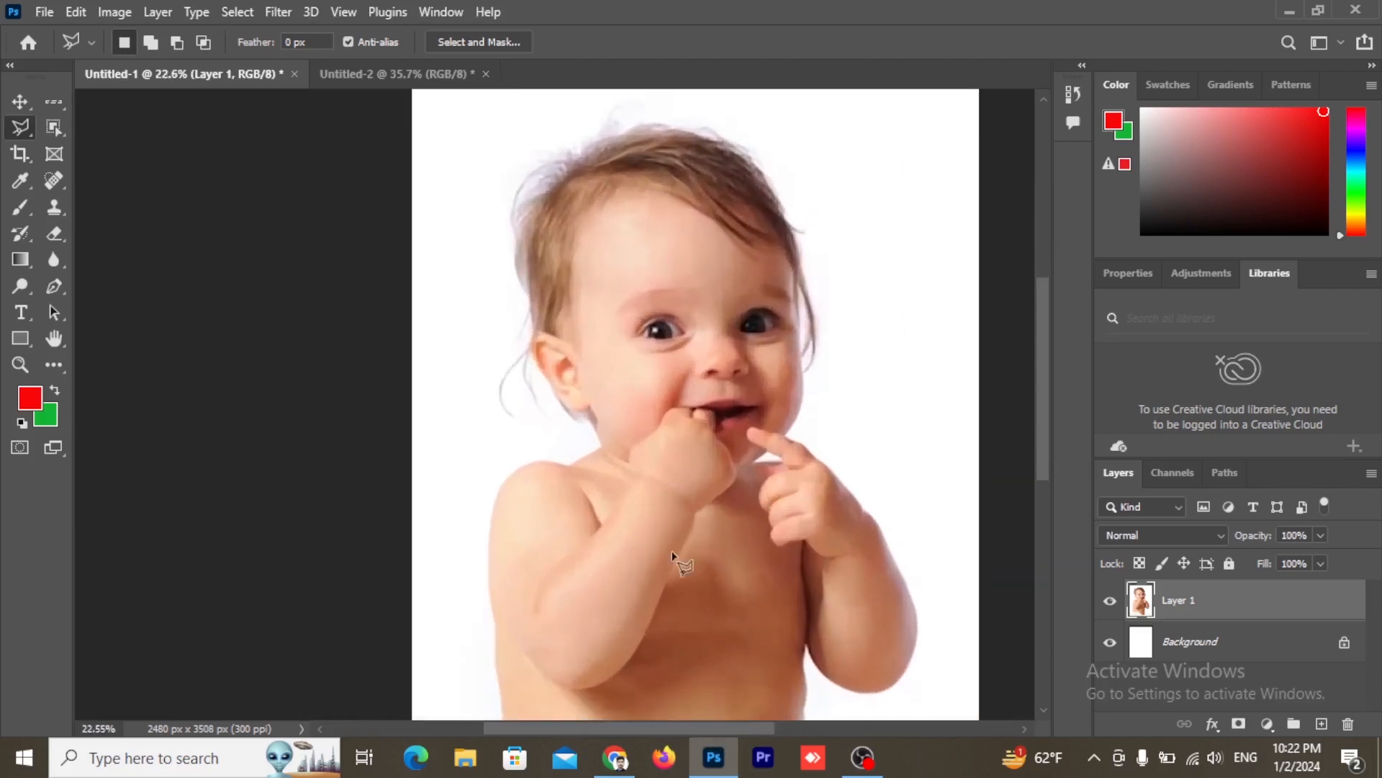
left_click_drag(663, 728, 707, 727)
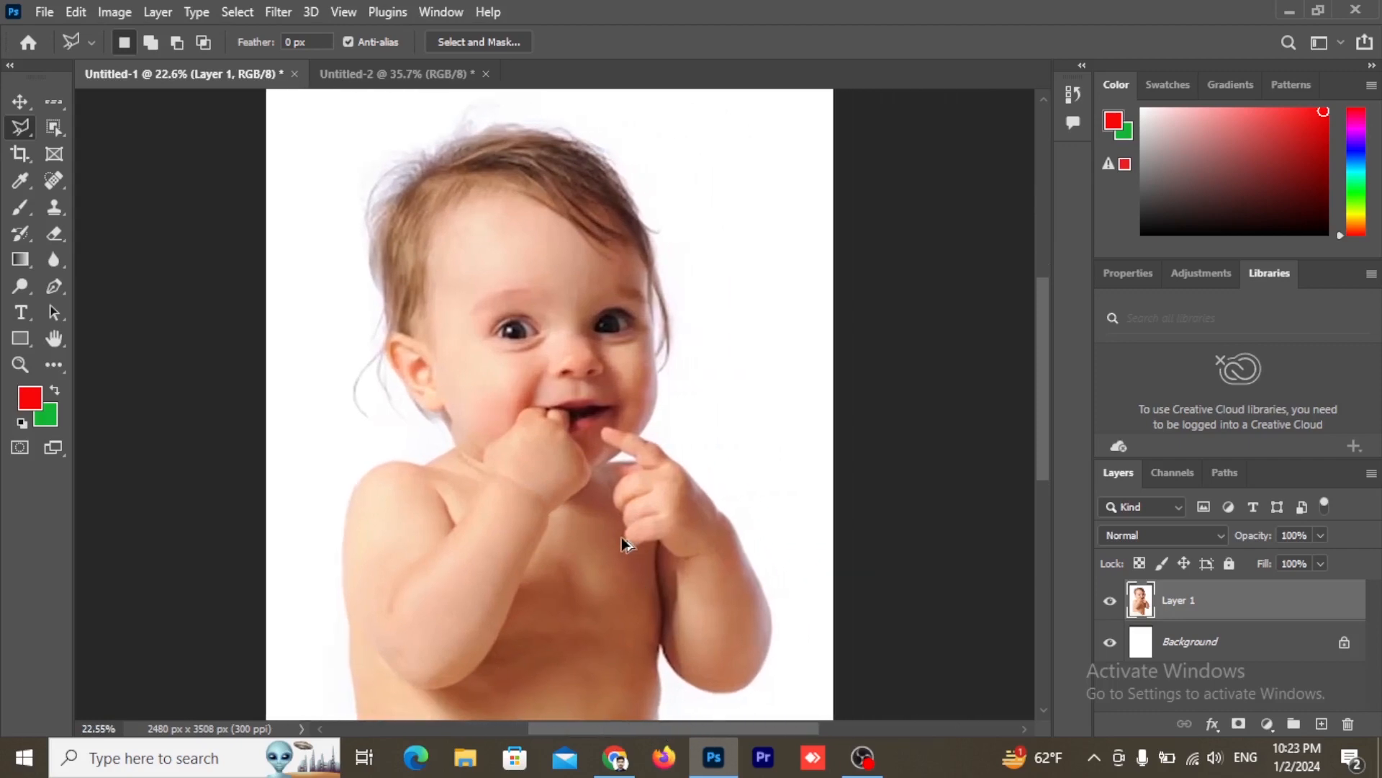
scroll(620, 538, "down", 2)
scroll(533, 518, "down", 1)
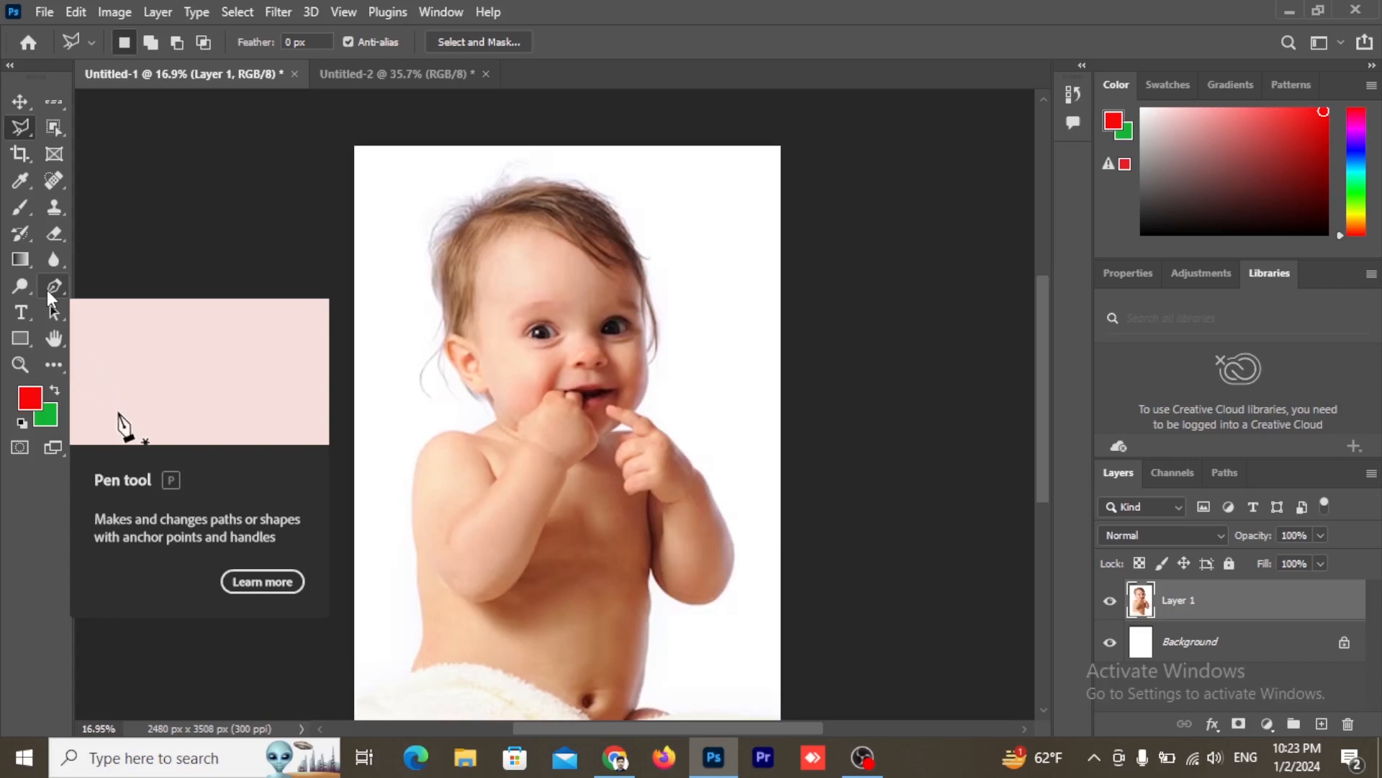
scroll(506, 389, "down", 1)
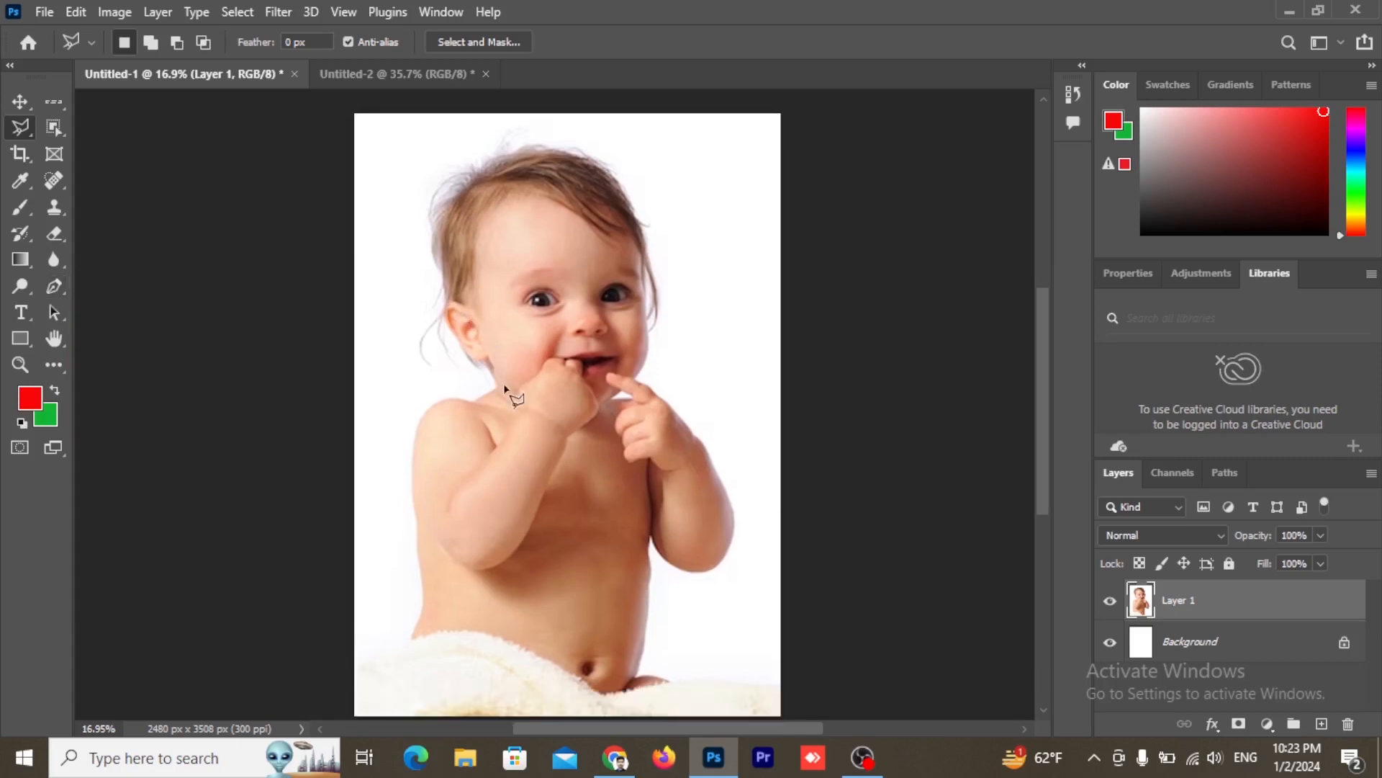
right_click(20, 128)
left_click(93, 166)
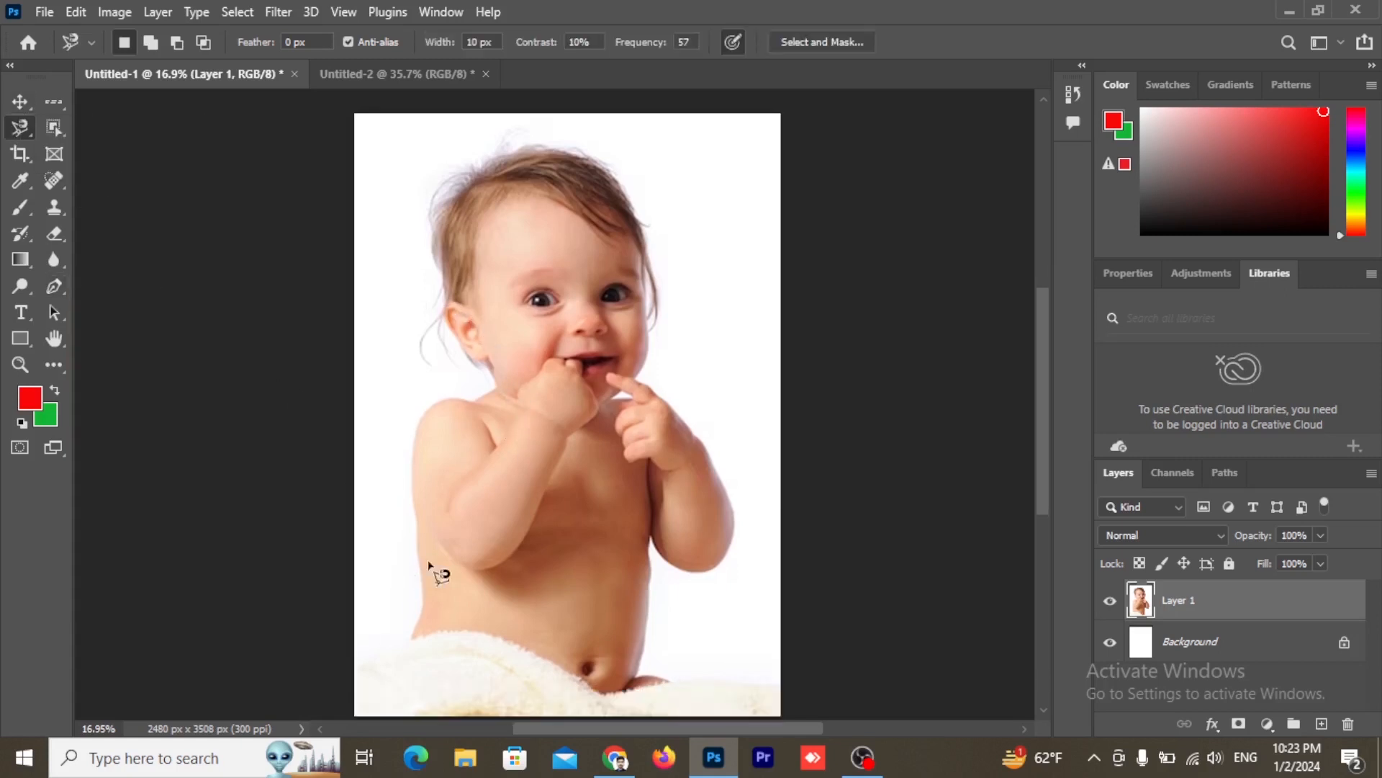
scroll(479, 547, "down", 1)
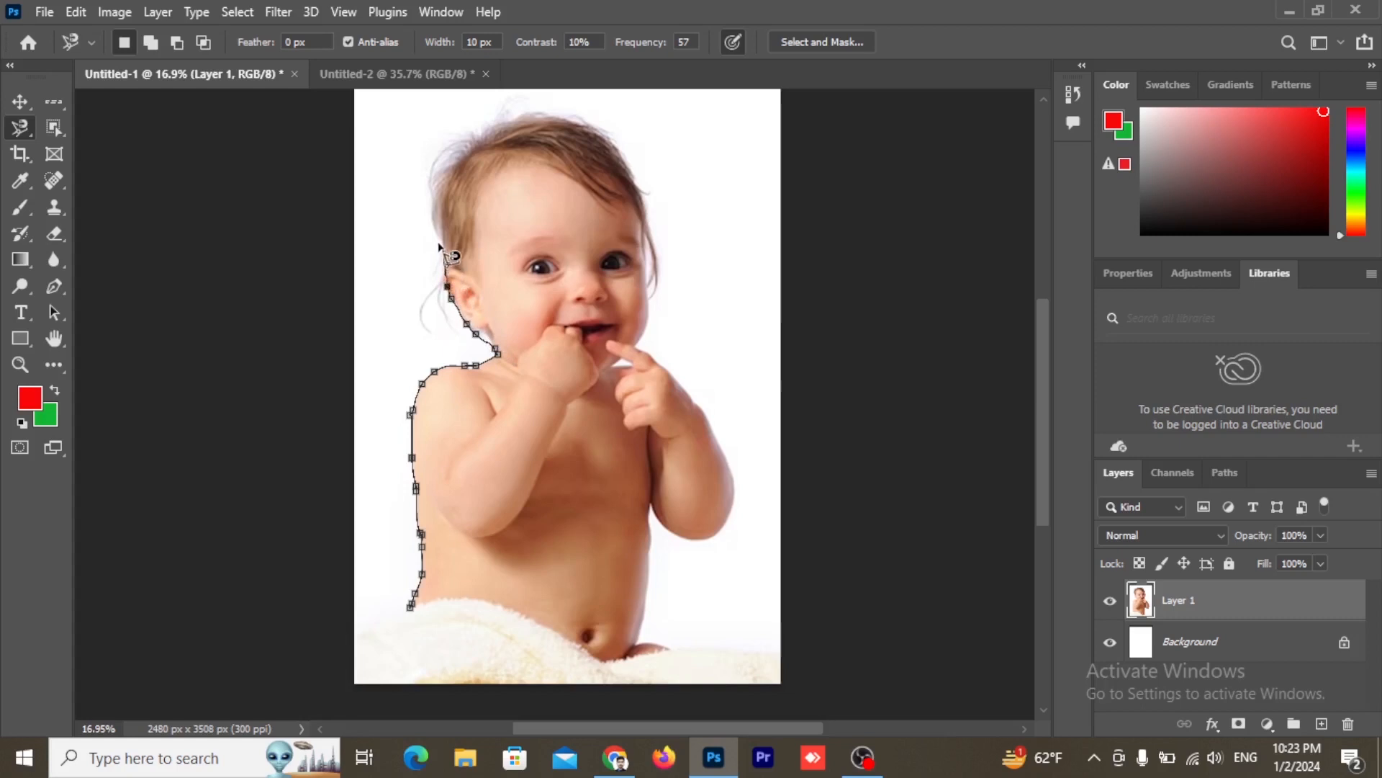
mouse_move(446, 229)
left_mouse_down()
mouse_move(434, 180)
mouse_move(452, 150)
mouse_move(482, 127)
mouse_move(591, 118)
mouse_move(642, 206)
mouse_move(651, 322)
left_mouse_up()
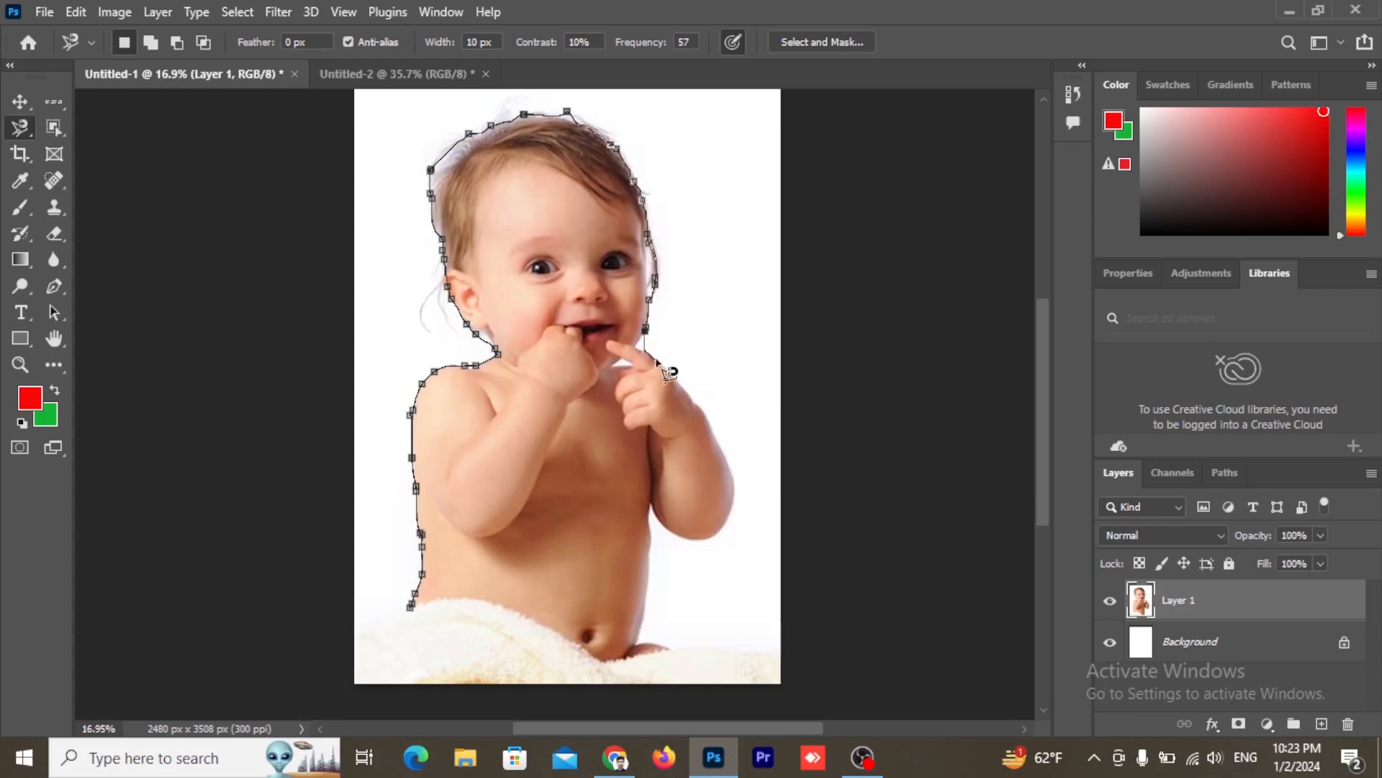
Continue the path along the other arm and around the photo's outer edges, close it, and delete the selected white background from Layer 1
mouse_move(635, 350)
left_mouse_down()
mouse_move(691, 385)
mouse_move(737, 514)
mouse_move(724, 540)
mouse_move(680, 542)
mouse_move(648, 507)
mouse_move(648, 529)
mouse_move(650, 502)
mouse_move(653, 600)
mouse_move(635, 640)
mouse_move(657, 647)
mouse_move(628, 643)
mouse_move(787, 651)
mouse_move(781, 92)
left_mouse_up()
scroll(792, 104, "up", 3)
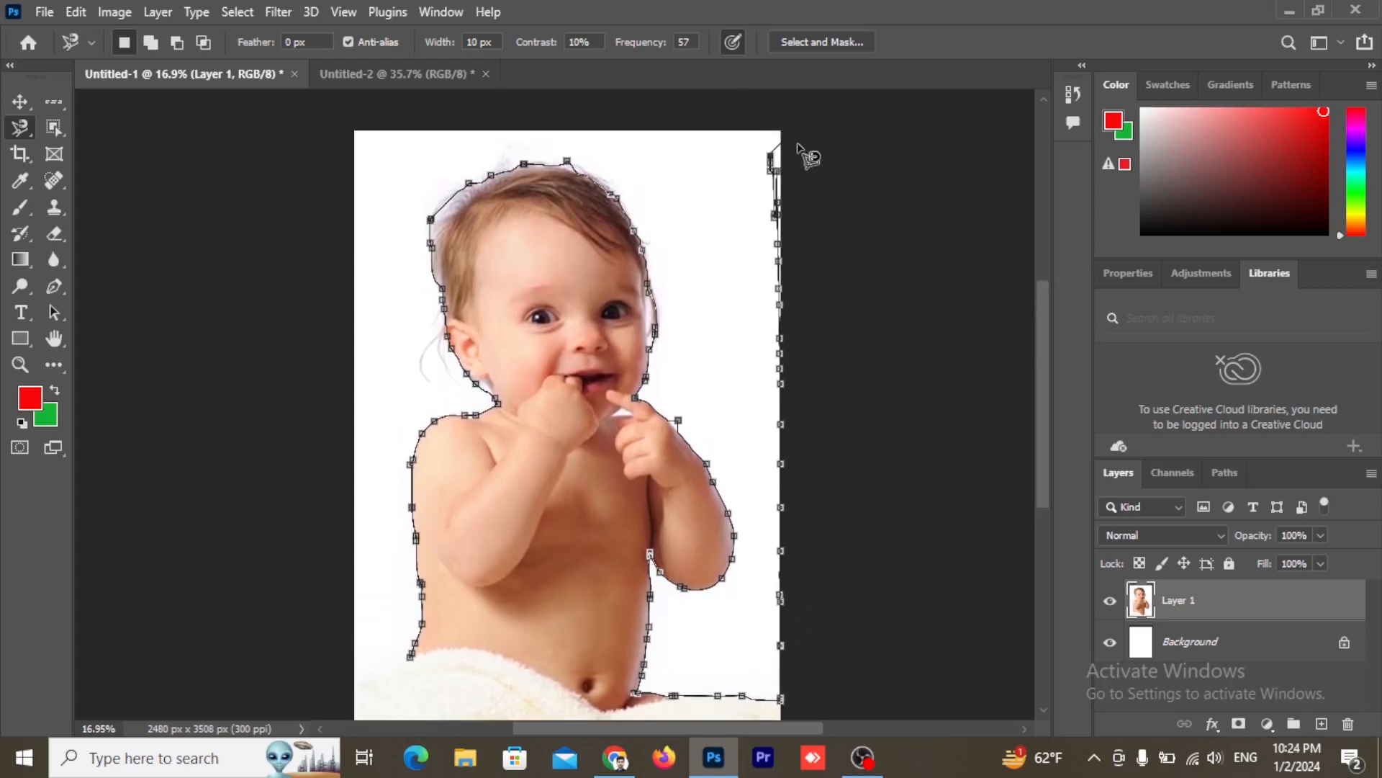
mouse_move(782, 162)
left_mouse_down()
mouse_move(777, 125)
mouse_move(341, 123)
mouse_move(331, 625)
mouse_move(351, 716)
mouse_move(395, 665)
left_mouse_up()
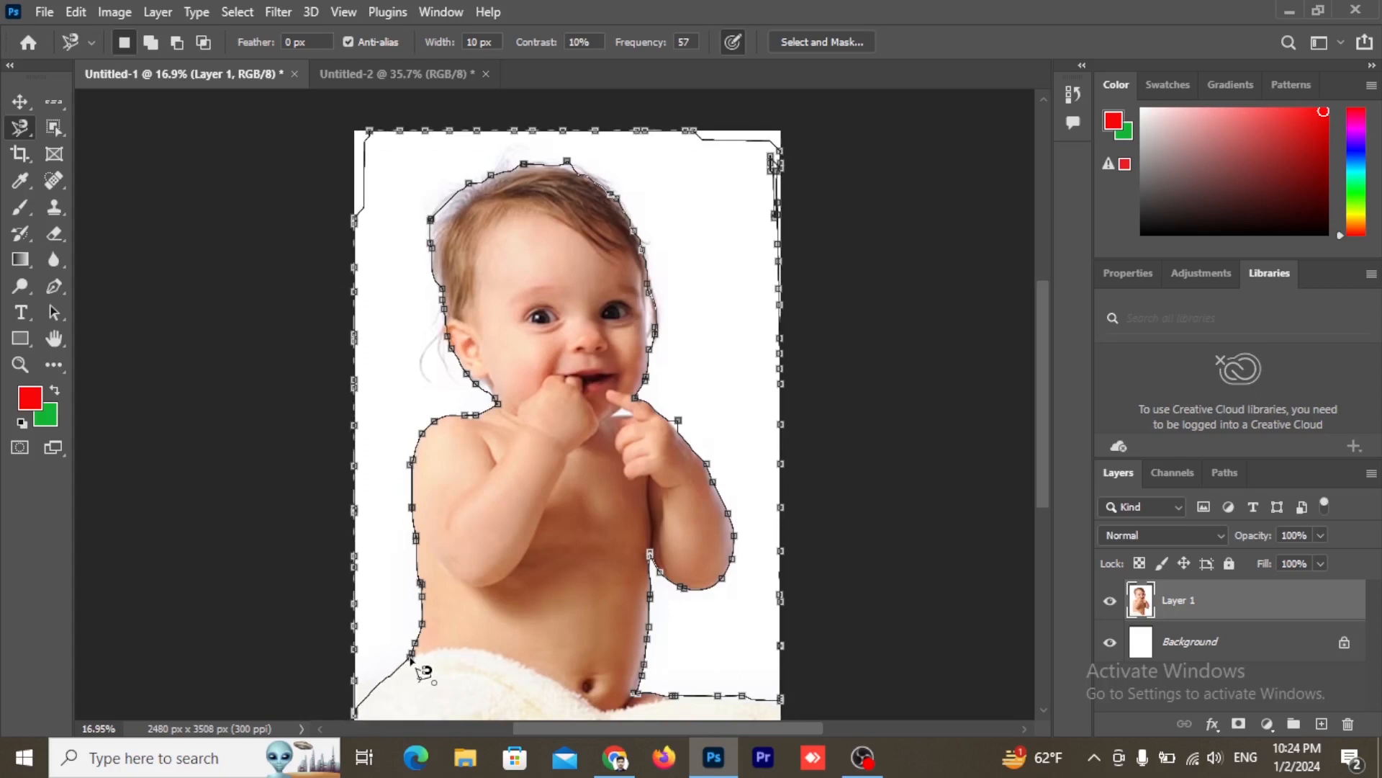
double_click(408, 656)
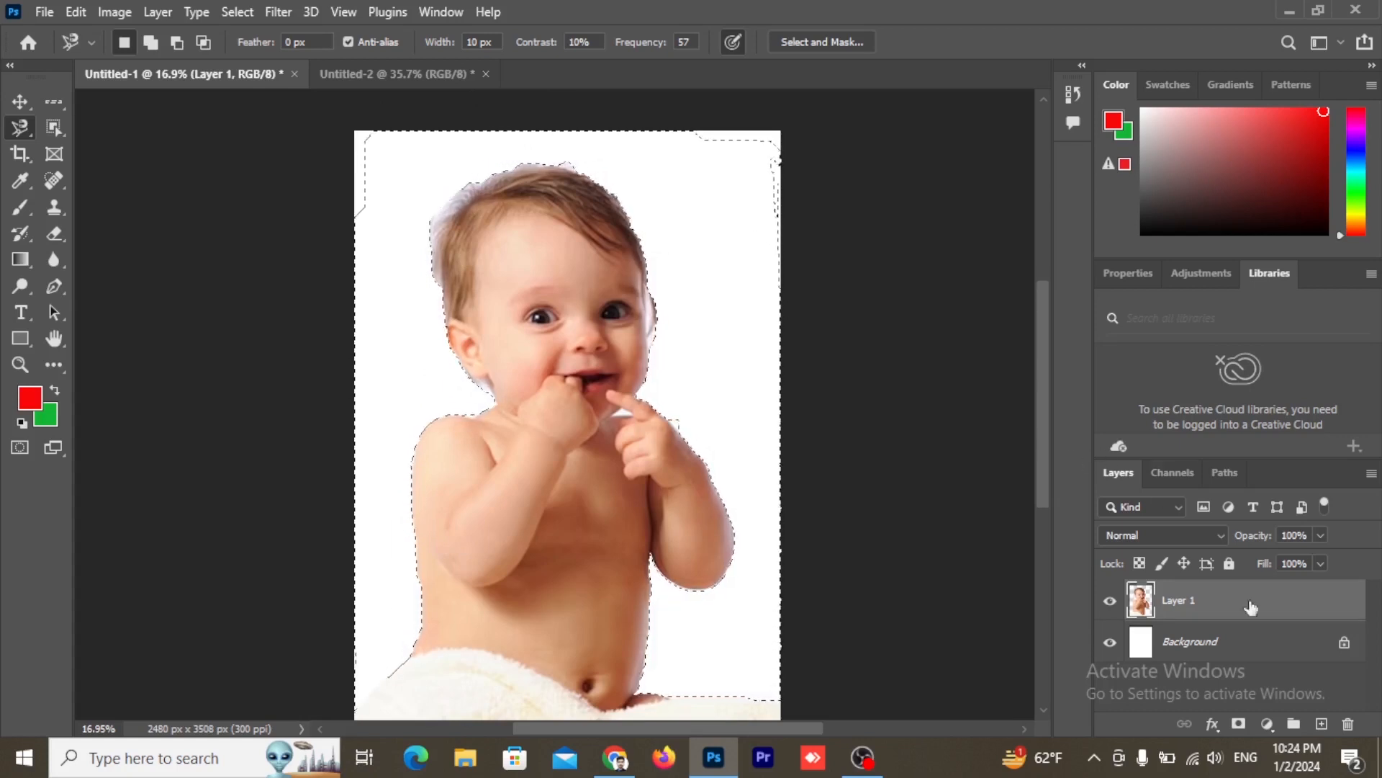
Unlock the Background layer and hide it
left_click(1344, 642)
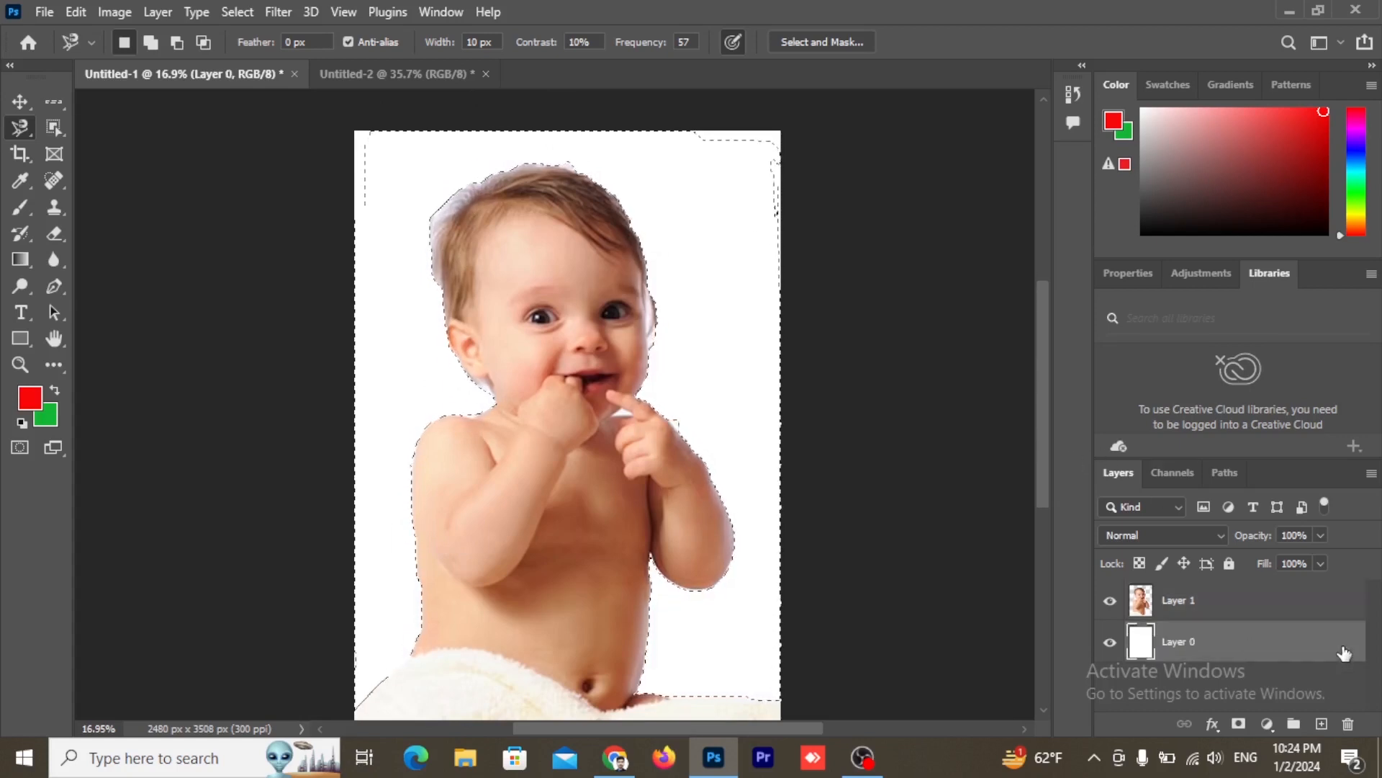
left_click(1109, 642)
scroll(612, 278, "down", 2)
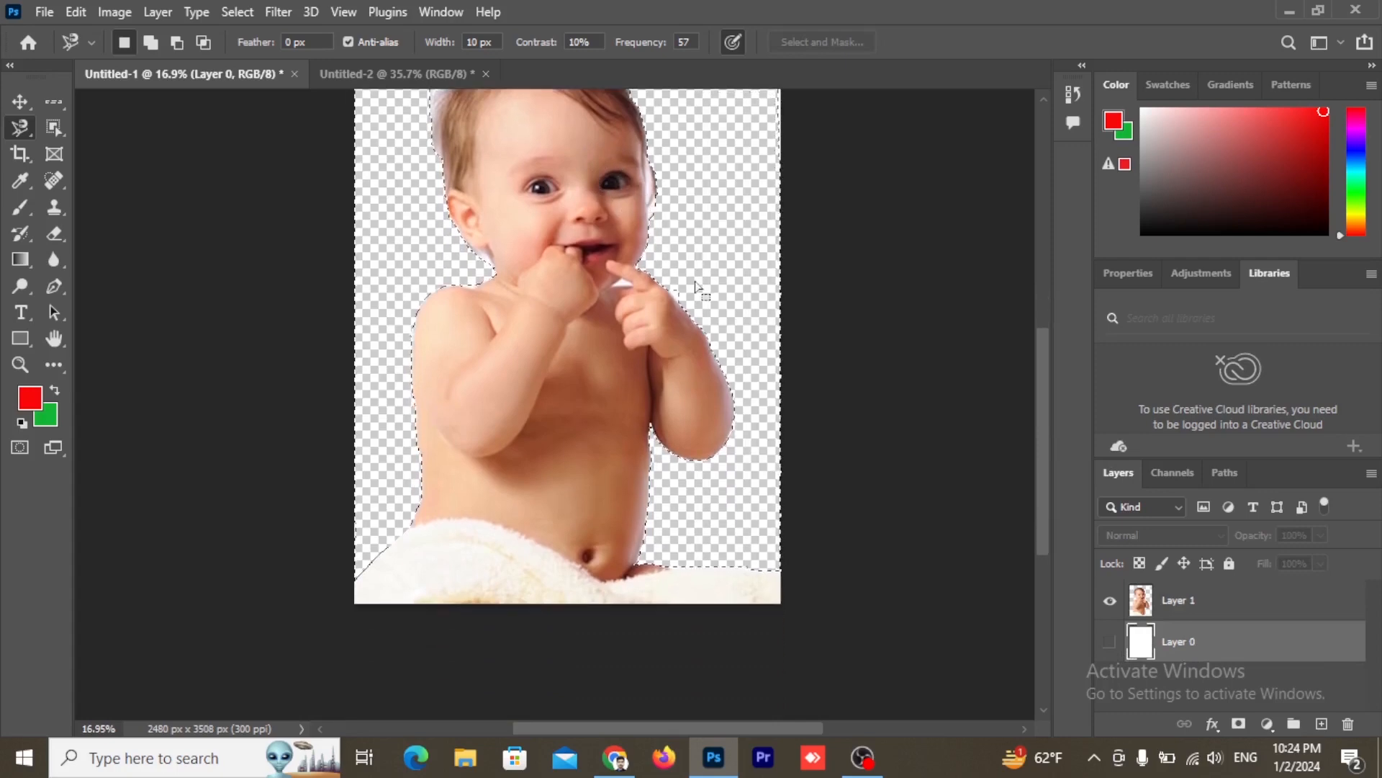
scroll(715, 358, "up", 2)
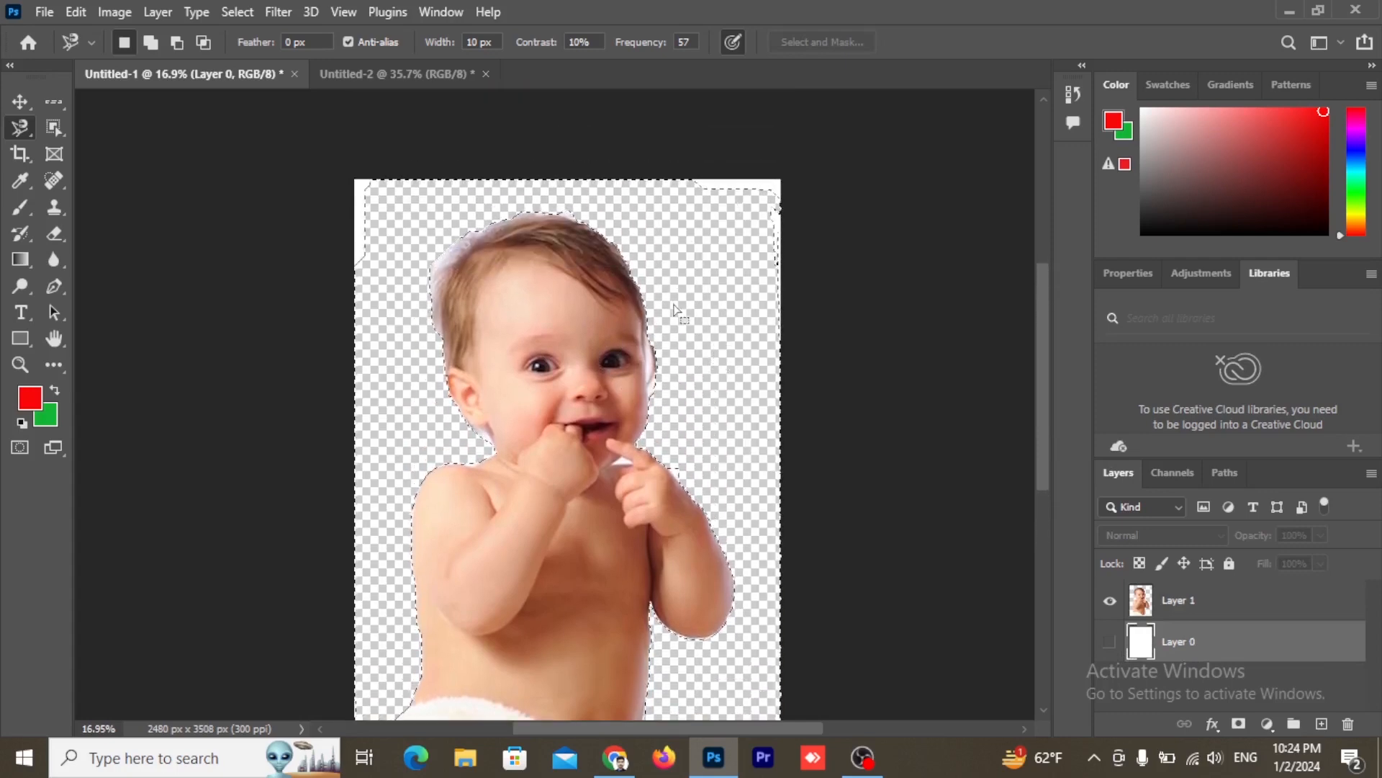
scroll(678, 322, "down", 3)
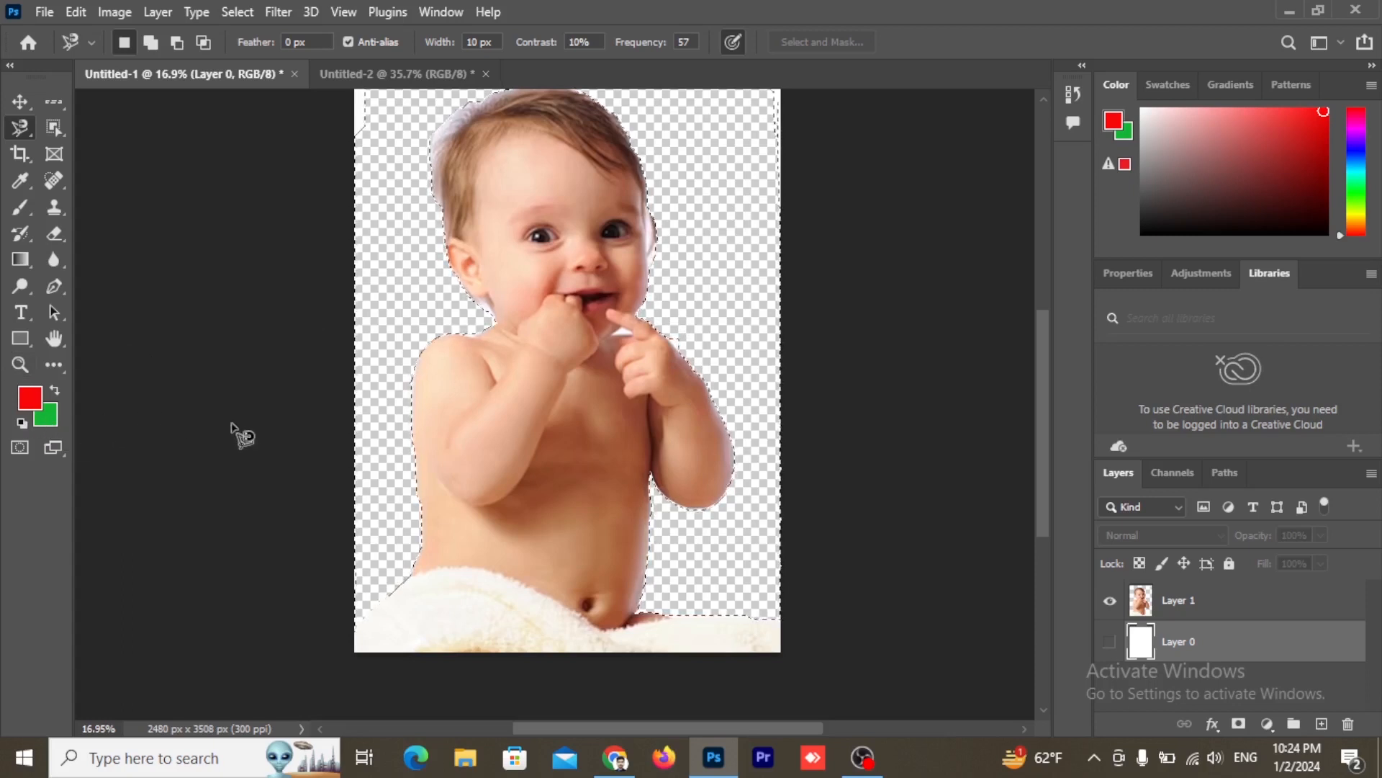
Fill the selected area around the baby on Layer 1 with the green background color
left_click(1178, 605)
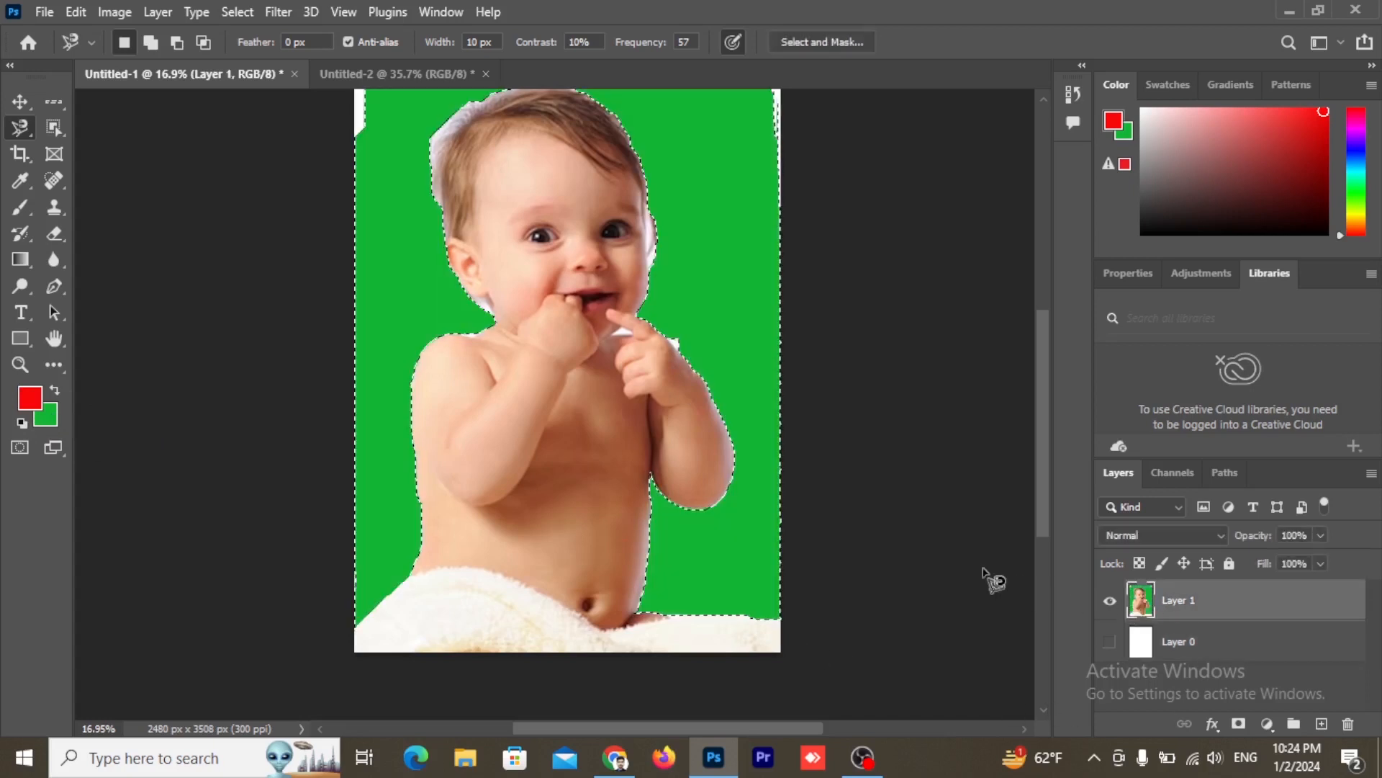
key("ctrl+BackSpace")
scroll(658, 324, "up", 1)
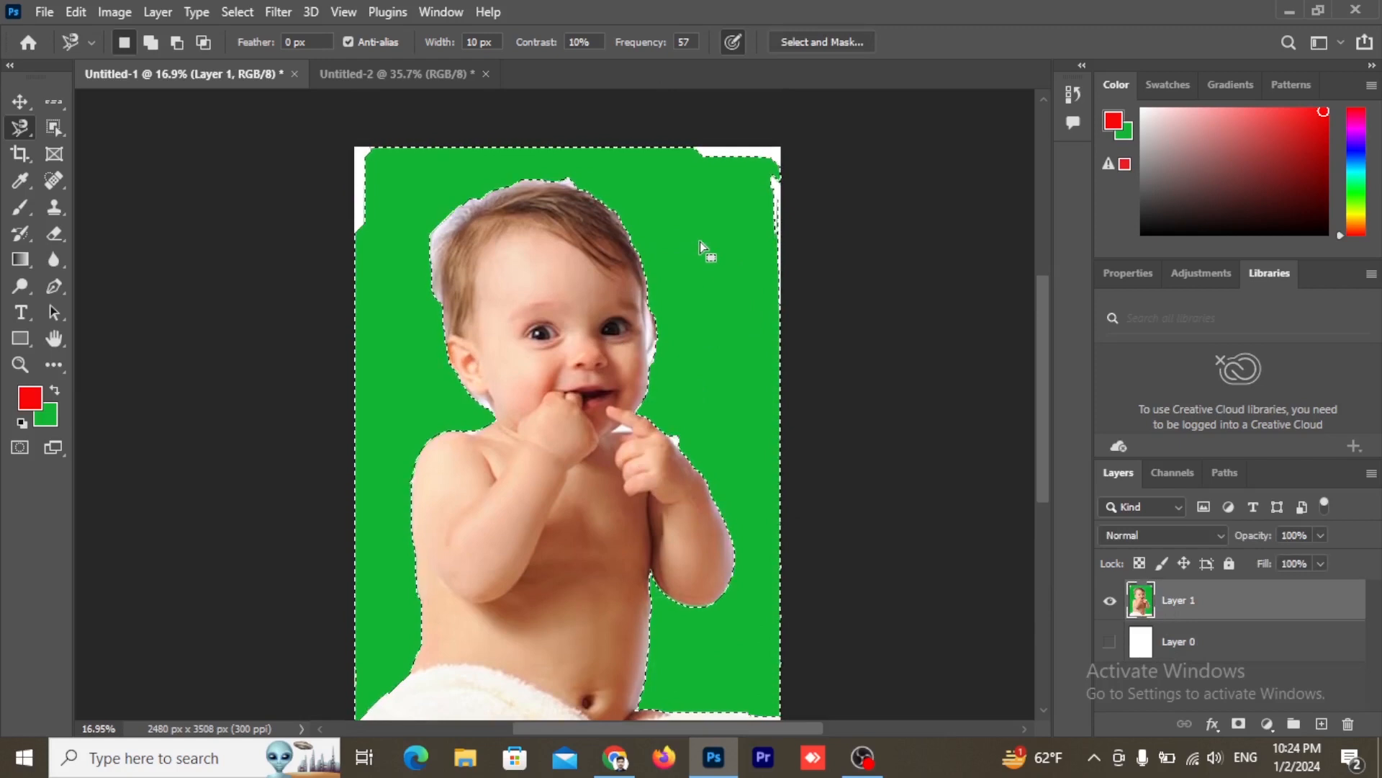
Deselect the green-filled area around the baby and discard the stray Magnetic Lasso path
key("ctrl+d")
left_click(655, 147)
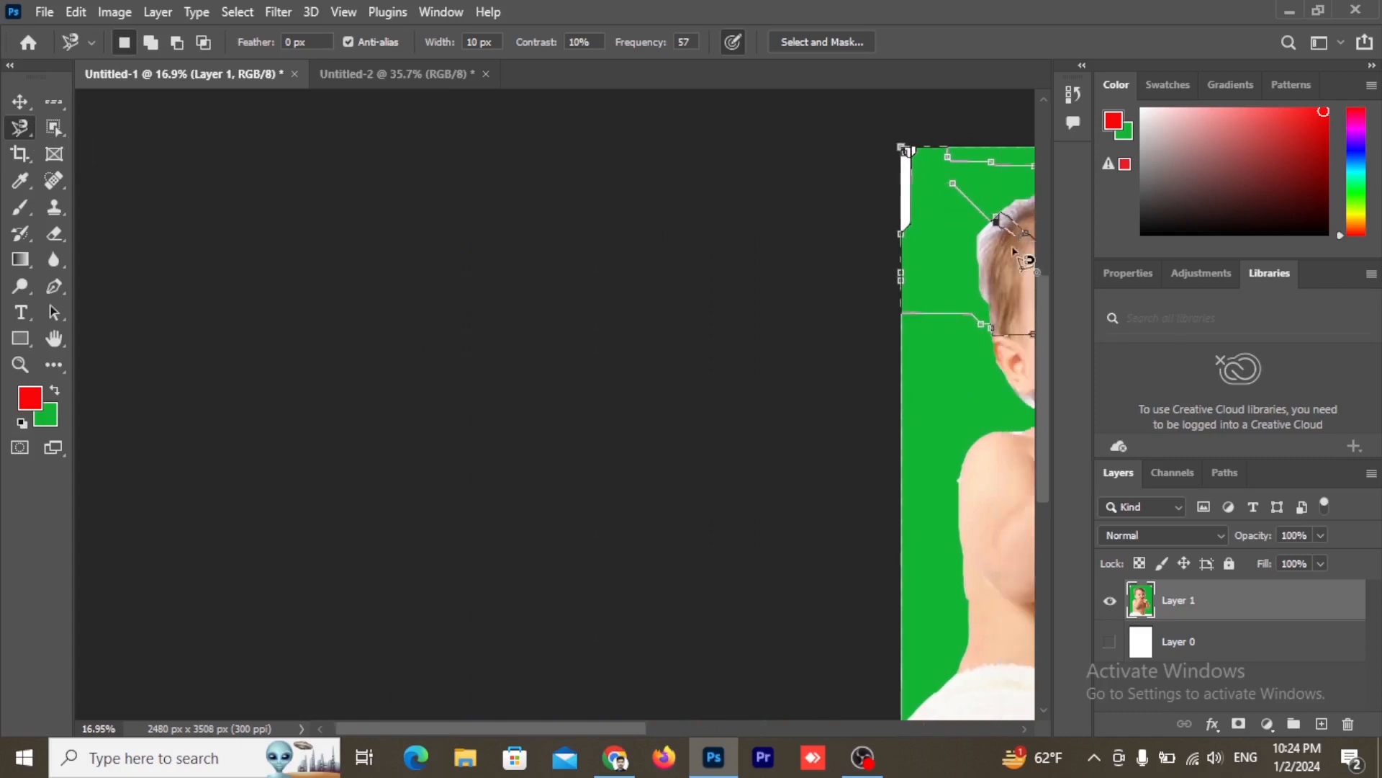
scroll(1017, 234, "down", 5)
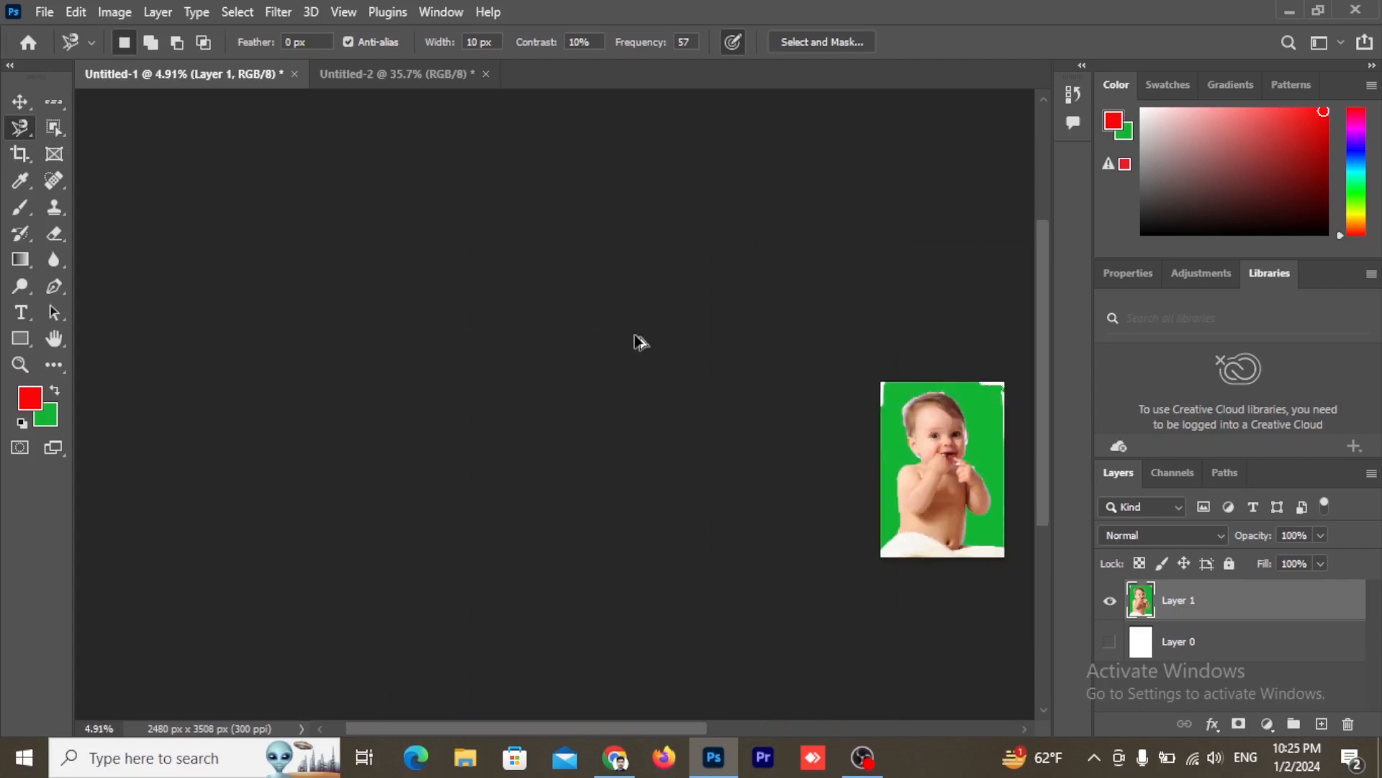
scroll(640, 342, "up", 1)
Select the leftover white patch at the photo's upper-right corner with the Lasso tool and fill it with the green background color
right_click(20, 127)
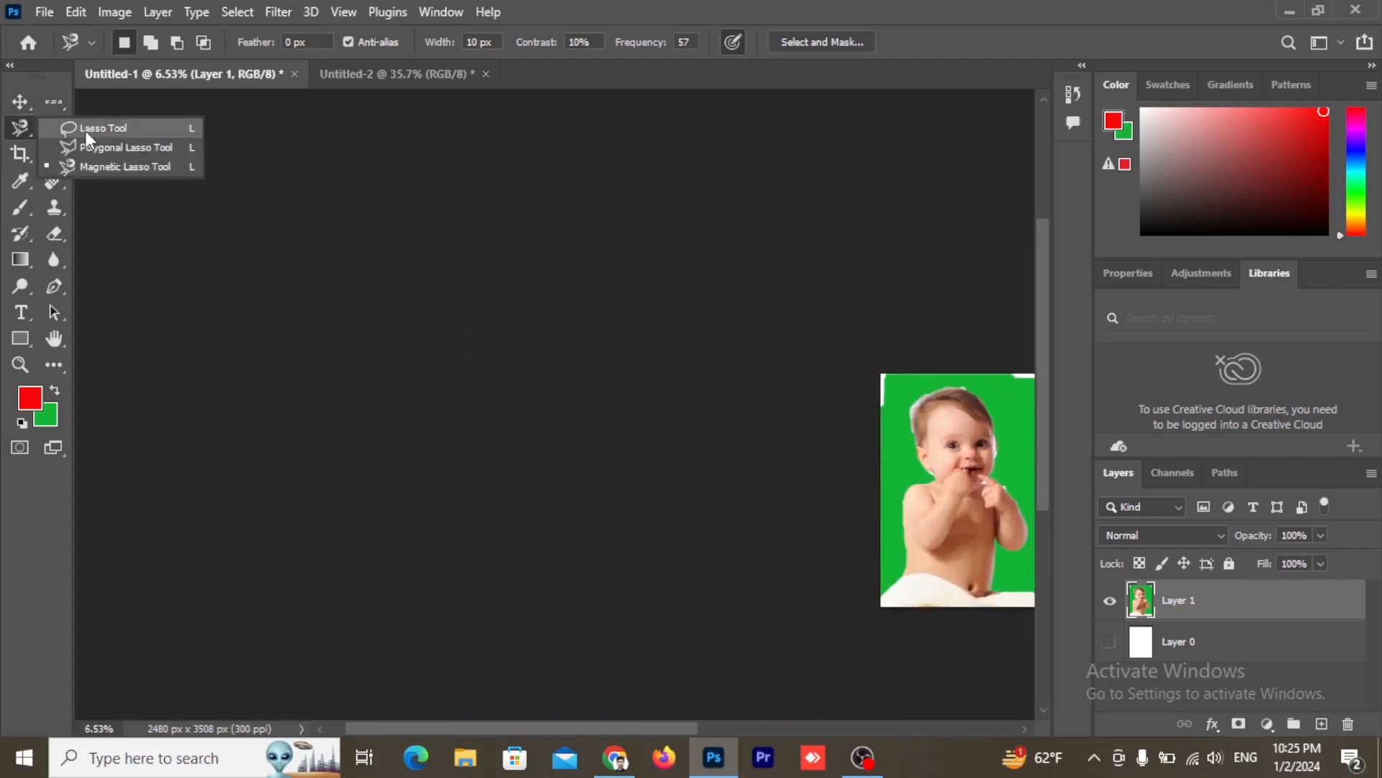
left_click(86, 133)
scroll(771, 382, "up", 3)
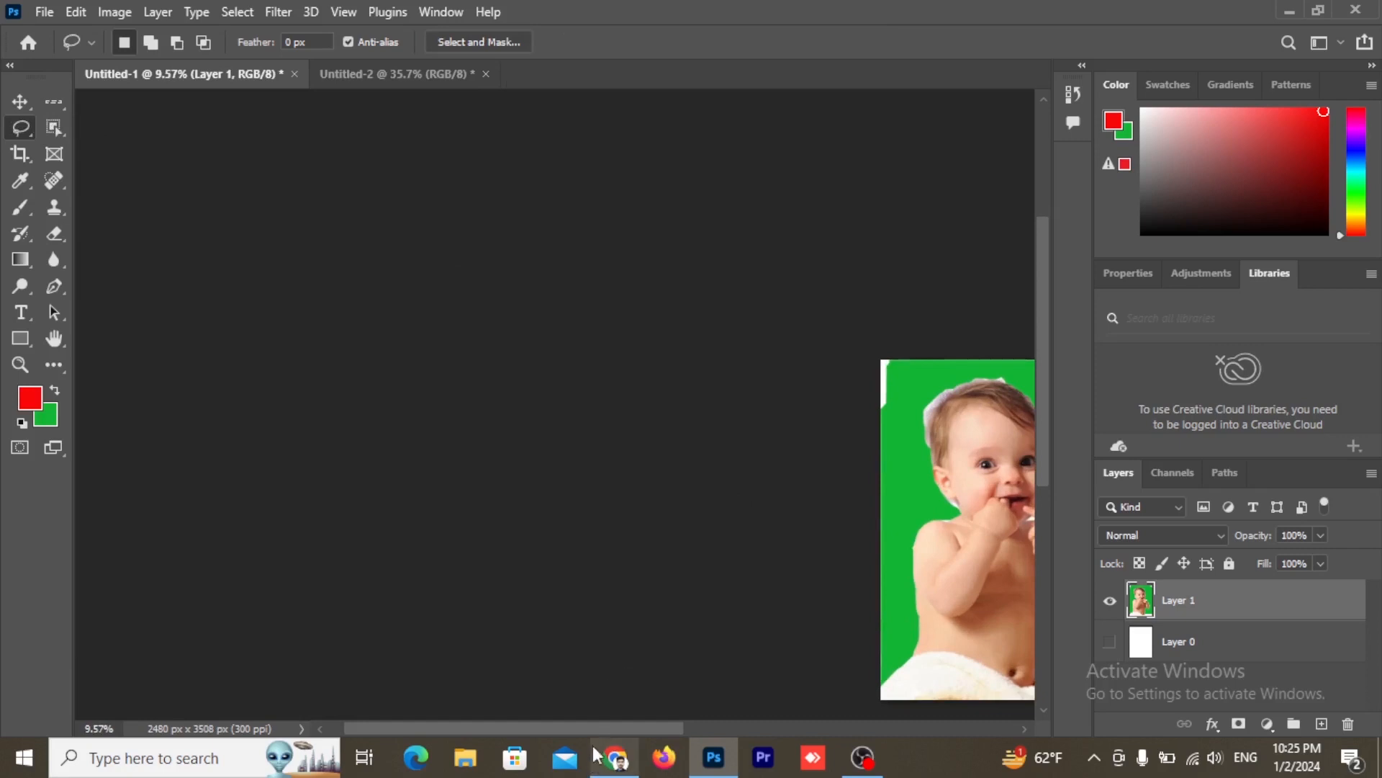
left_click_drag(591, 724, 702, 720)
scroll(801, 563, "up", 3)
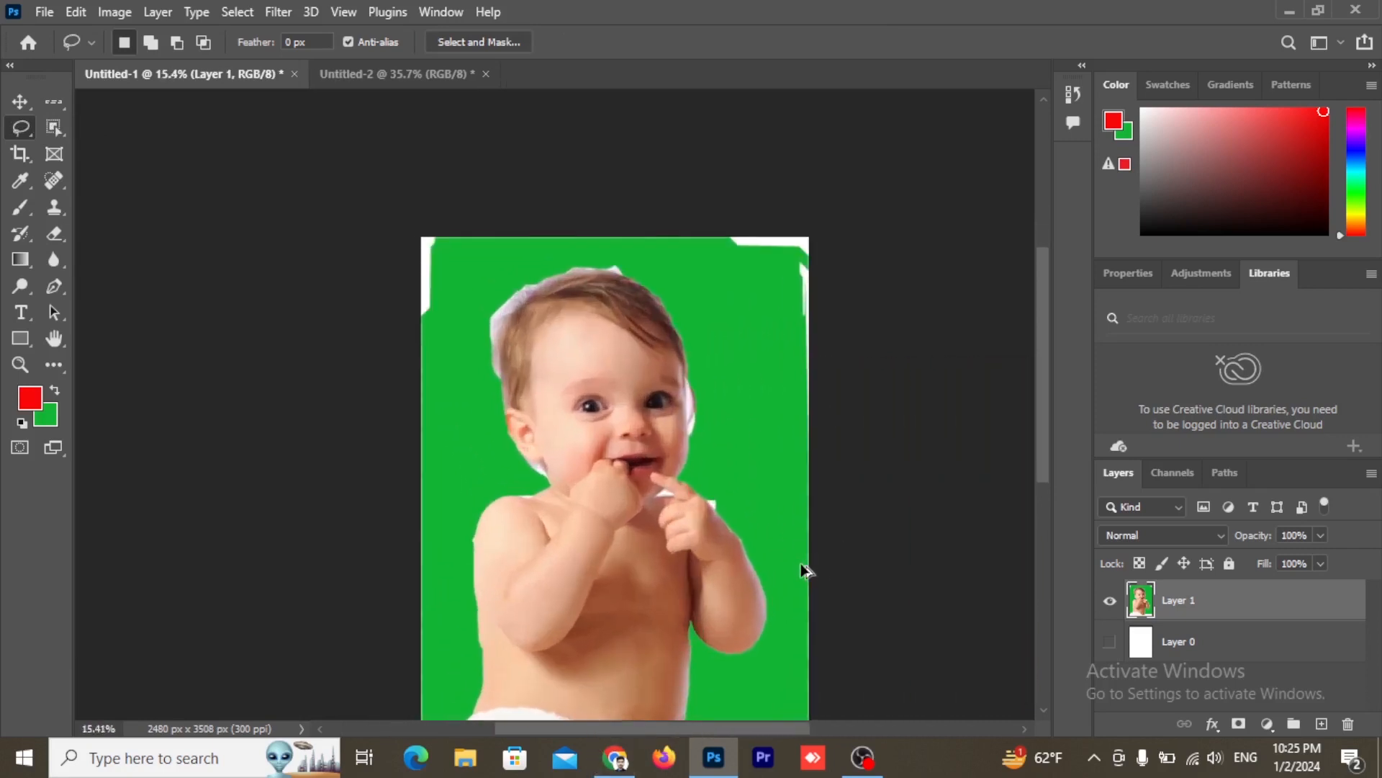
scroll(801, 563, "up", 1)
scroll(781, 568, "up", 5)
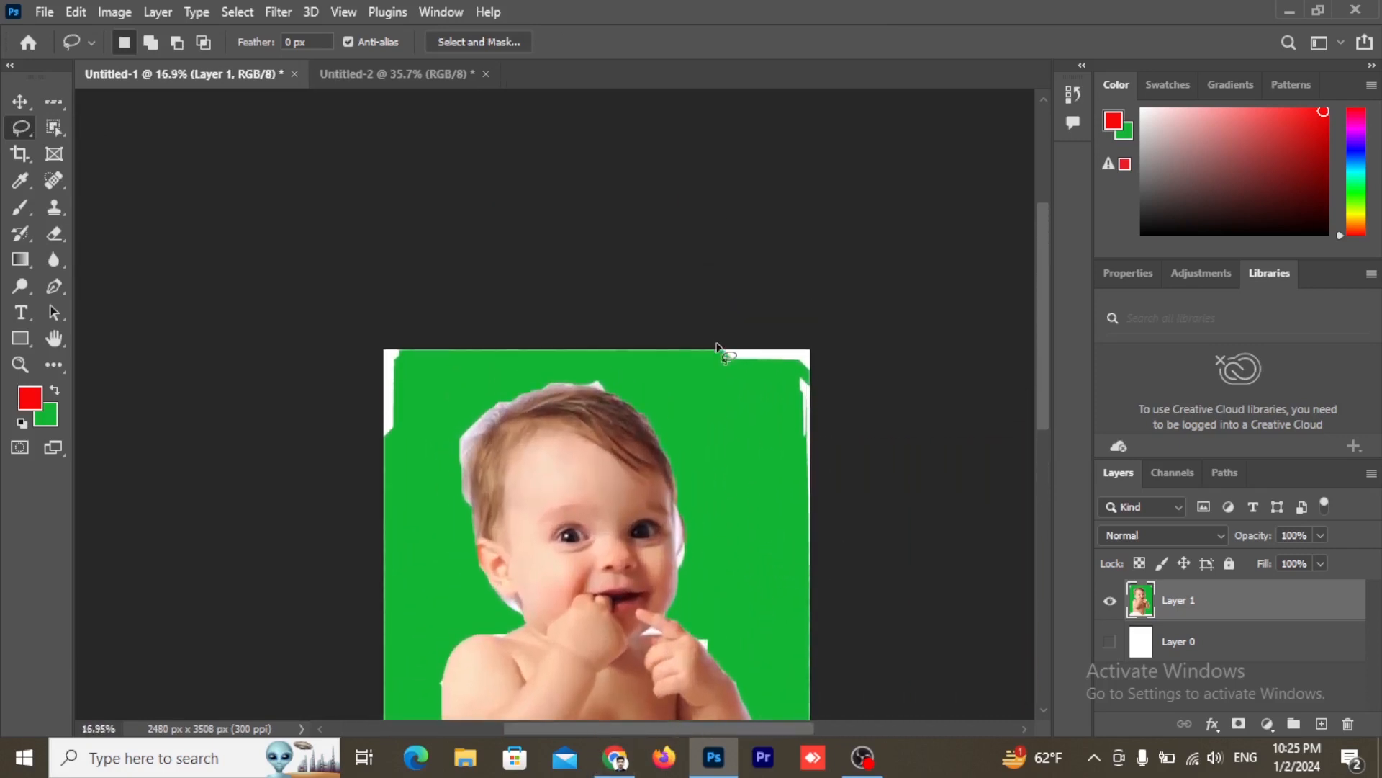
mouse_move(717, 346)
left_mouse_down()
mouse_move(757, 474)
mouse_move(811, 510)
mouse_move(876, 450)
mouse_move(887, 381)
mouse_move(855, 322)
mouse_move(689, 315)
left_mouse_up()
key("ctrl+BackSpace")
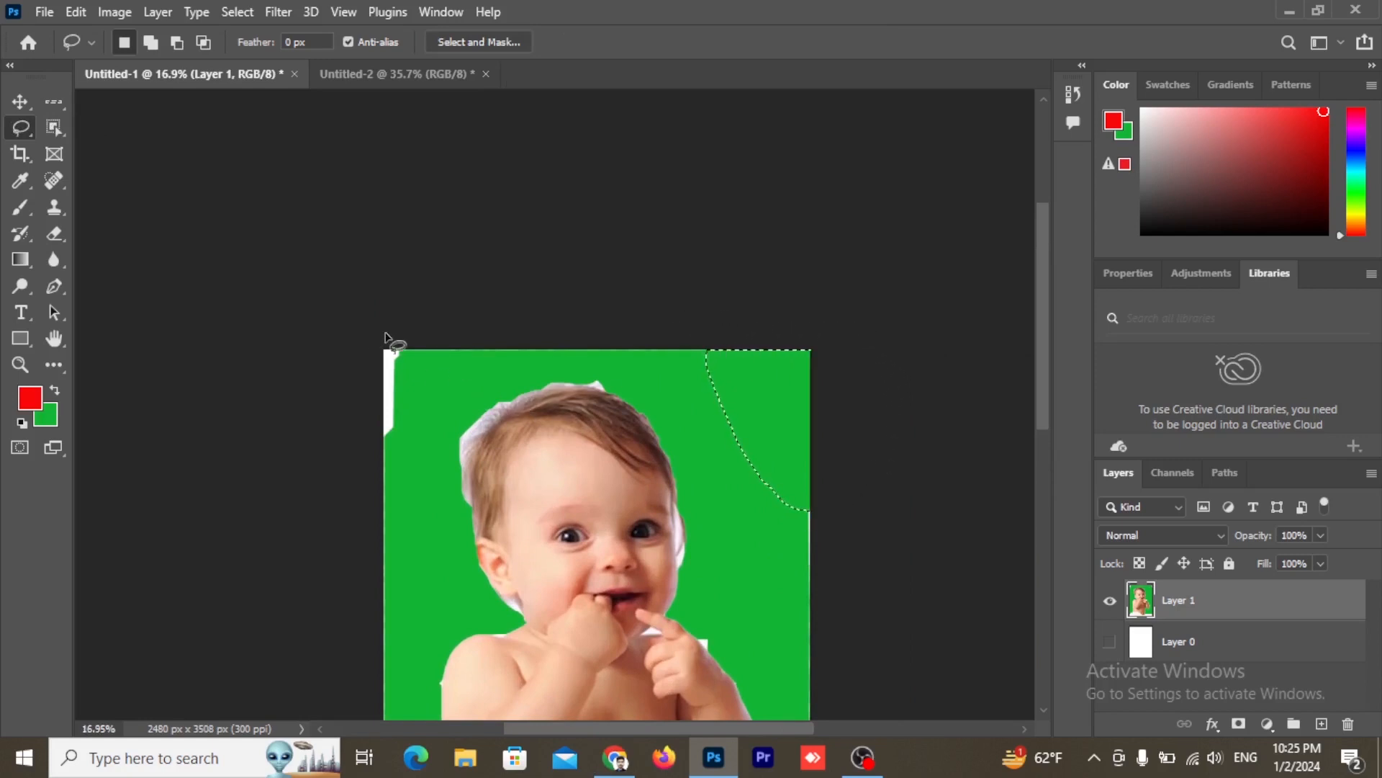
Lasso the white strip at the photo's upper-left corner, fill it with the green background color, and deselect
mouse_move(387, 336)
left_mouse_down()
mouse_move(393, 464)
mouse_move(367, 390)
mouse_move(364, 318)
mouse_move(418, 352)
left_mouse_up()
key("ctrl+BackSpace")
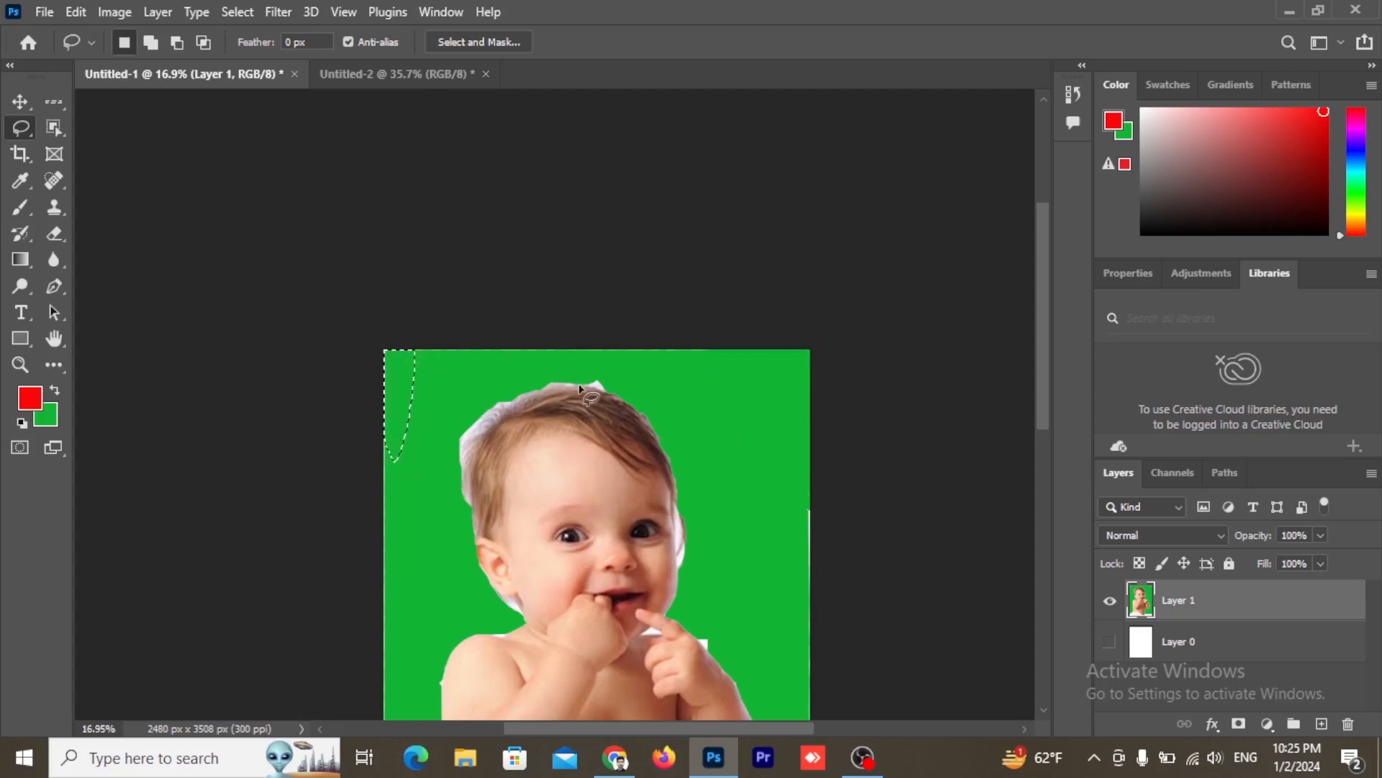
scroll(580, 389, "down", 10)
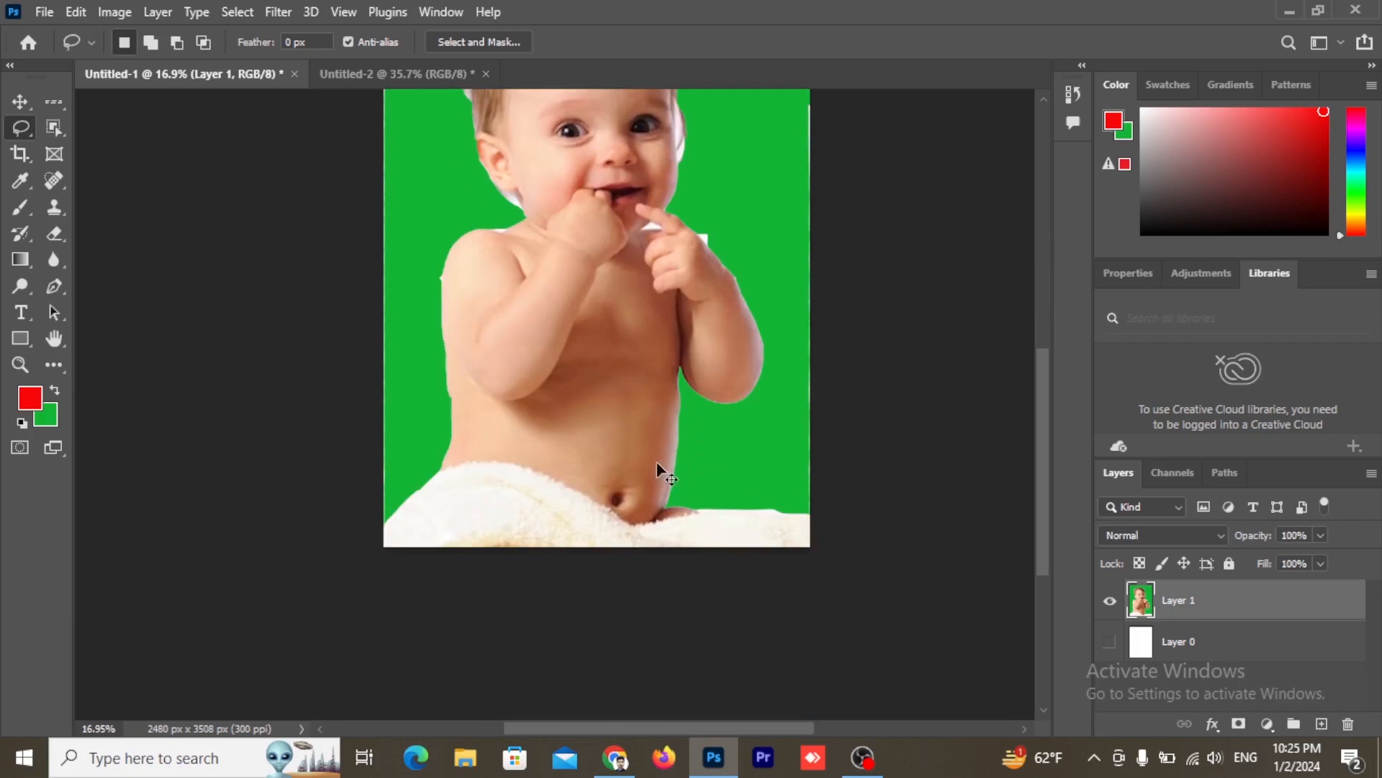
Examine the baby's cutout edges against the green background, from the head down to the towel
scroll(702, 486, "up", 5)
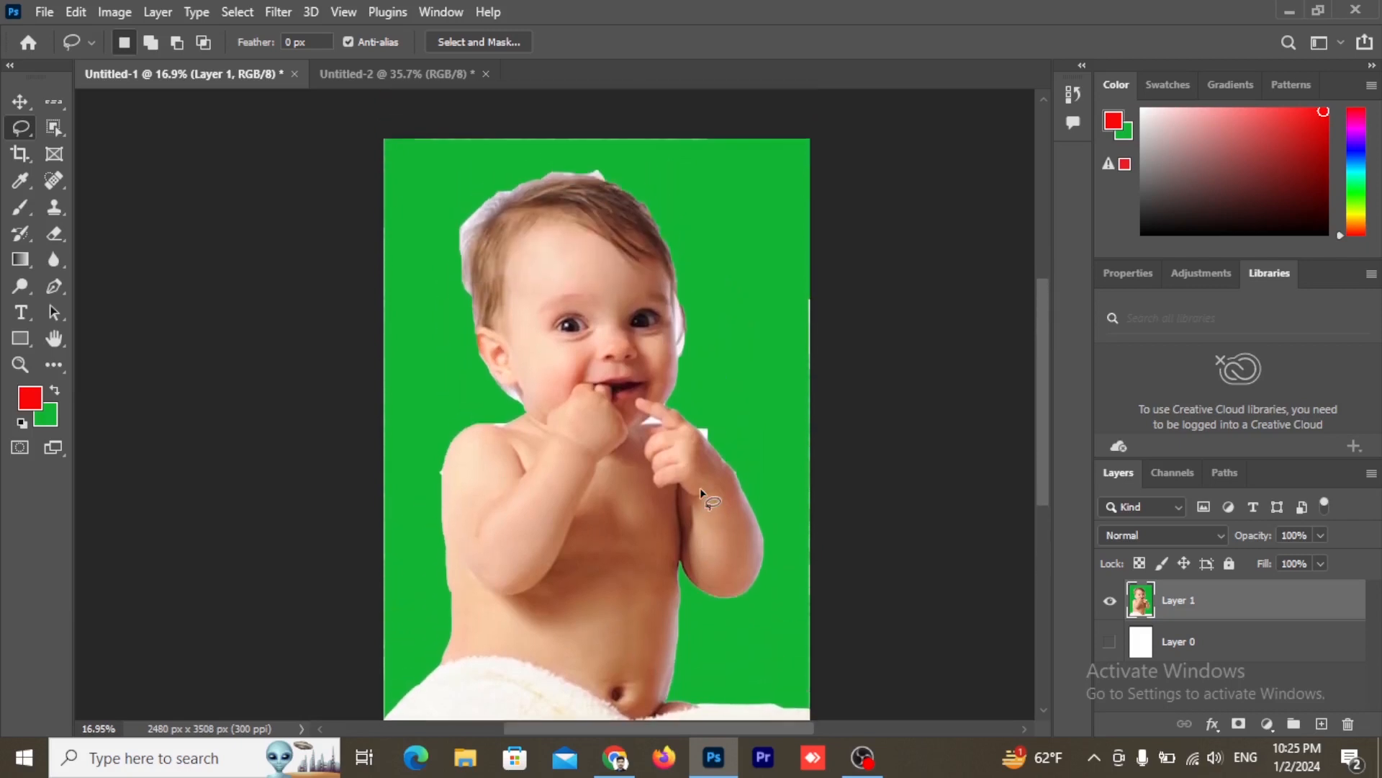
scroll(714, 487, "up", 3)
scroll(715, 487, "down", 3)
scroll(741, 480, "down", 1)
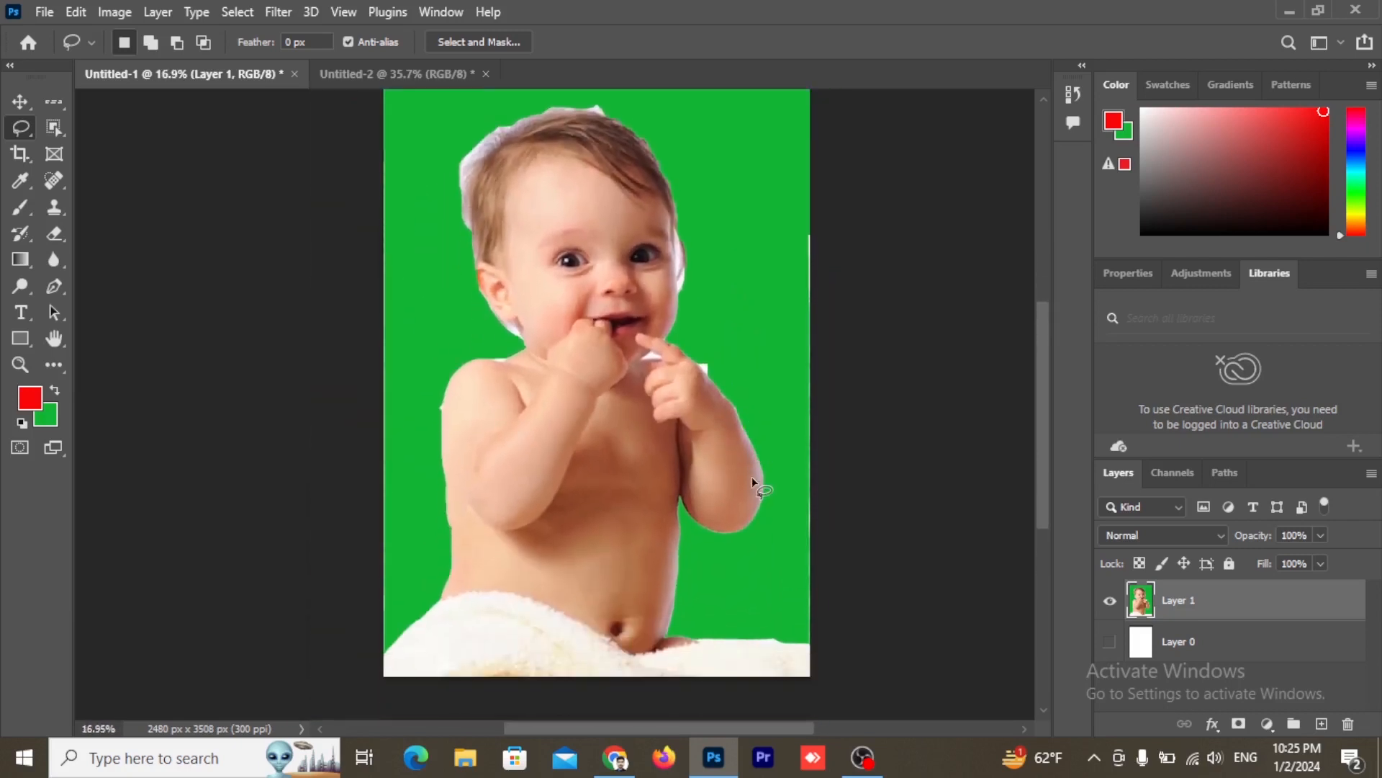
scroll(753, 476, "down", 1)
scroll(754, 473, "up", 2)
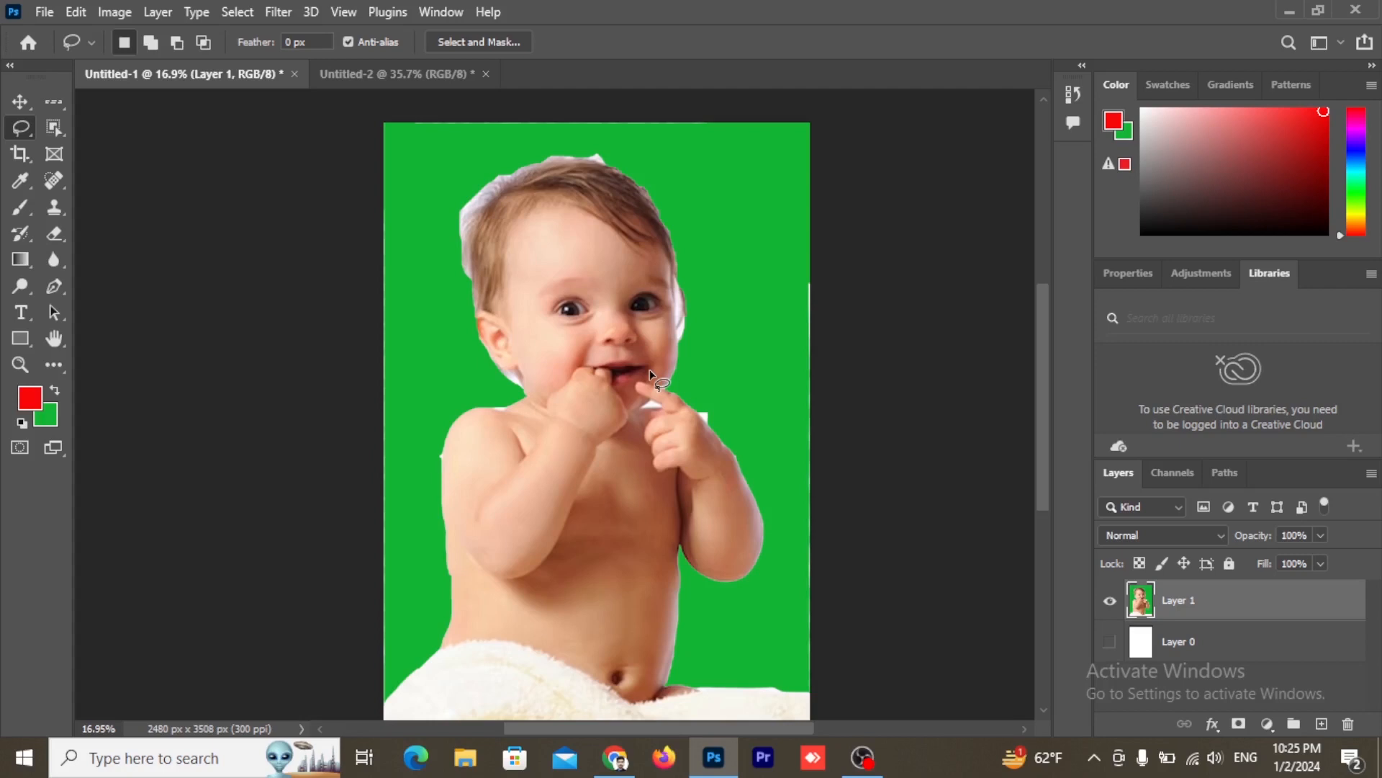
right_click(27, 126)
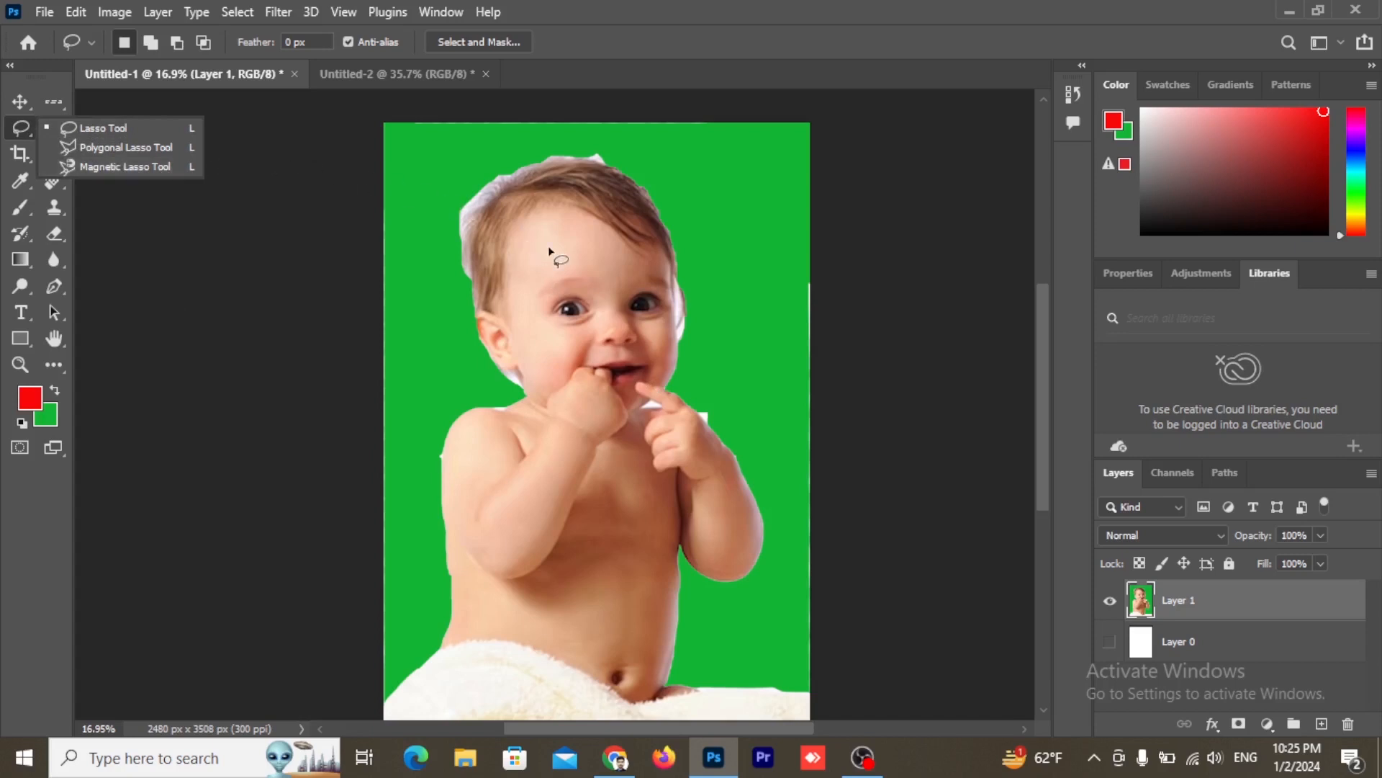
left_click(519, 175)
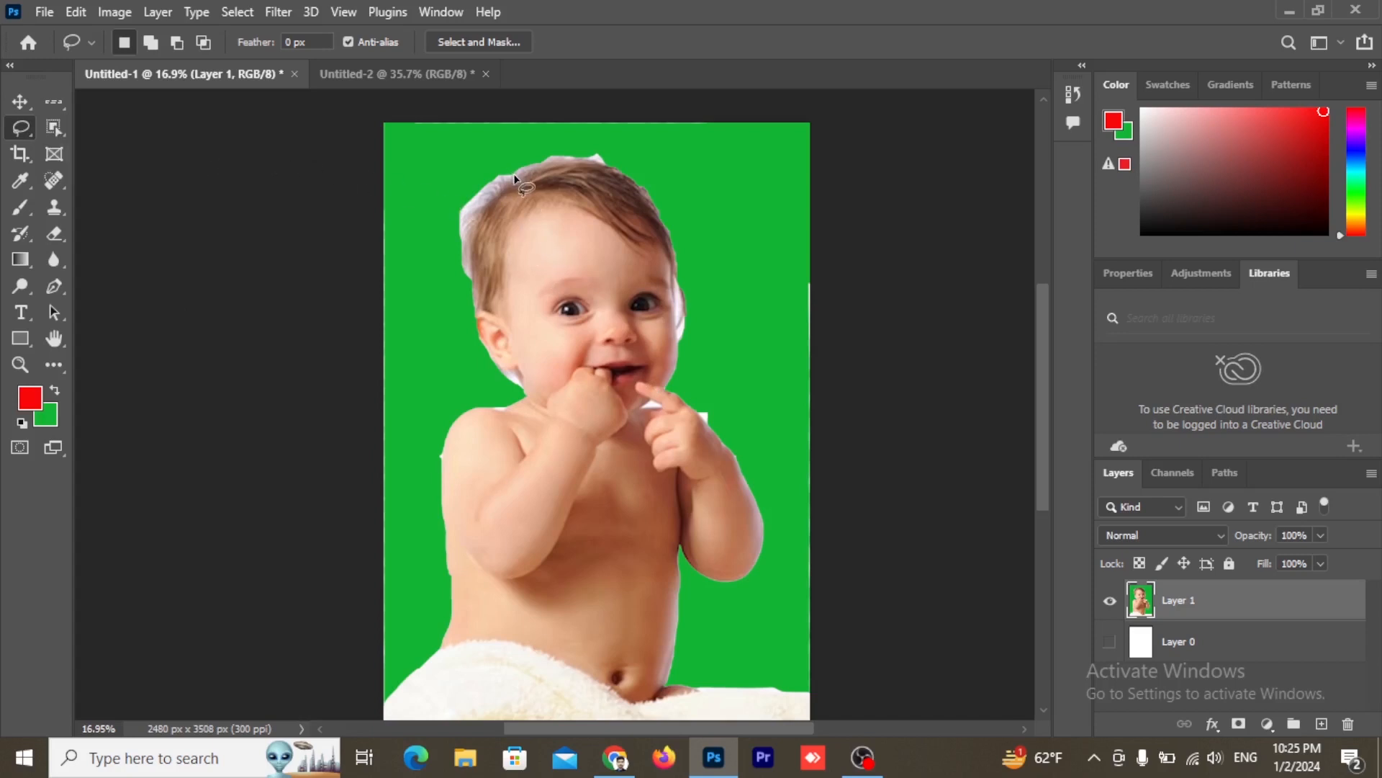